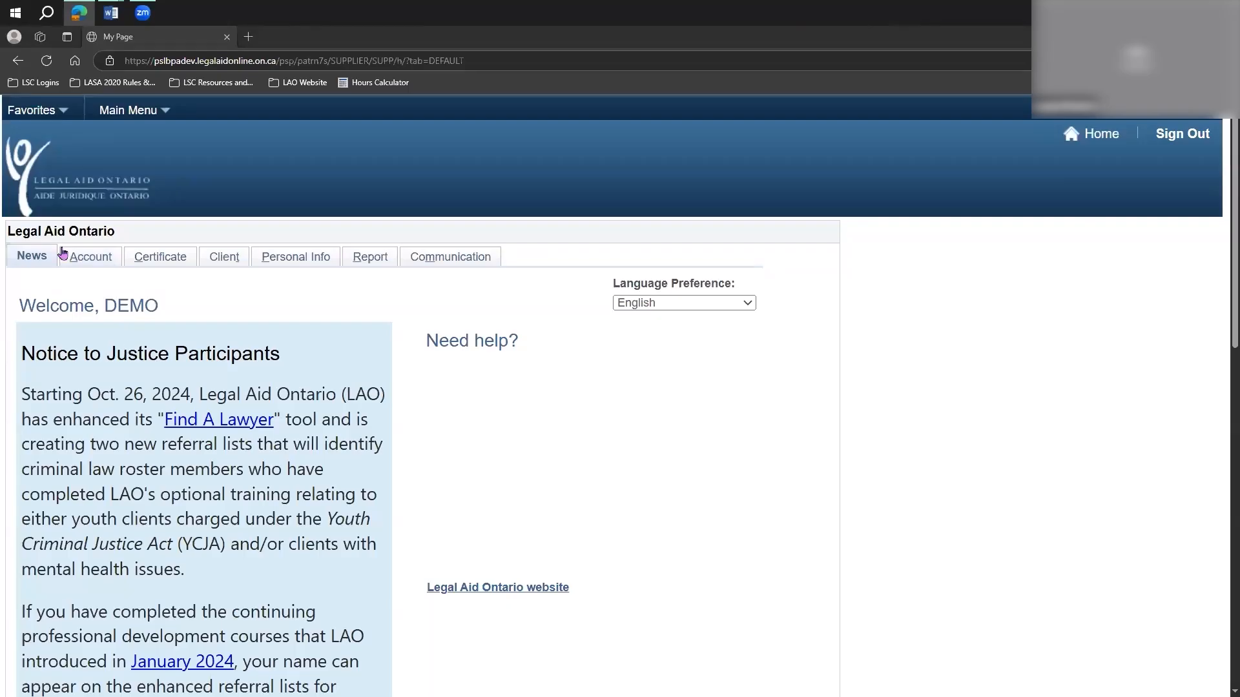
# Open the civil account create, modify or review page and look over its existing-account search before returning to adding a new account.
pyautogui.scroll(-2, 502, 430)
pyautogui.scroll(2, 502, 432)
pyautogui.click(92, 259)
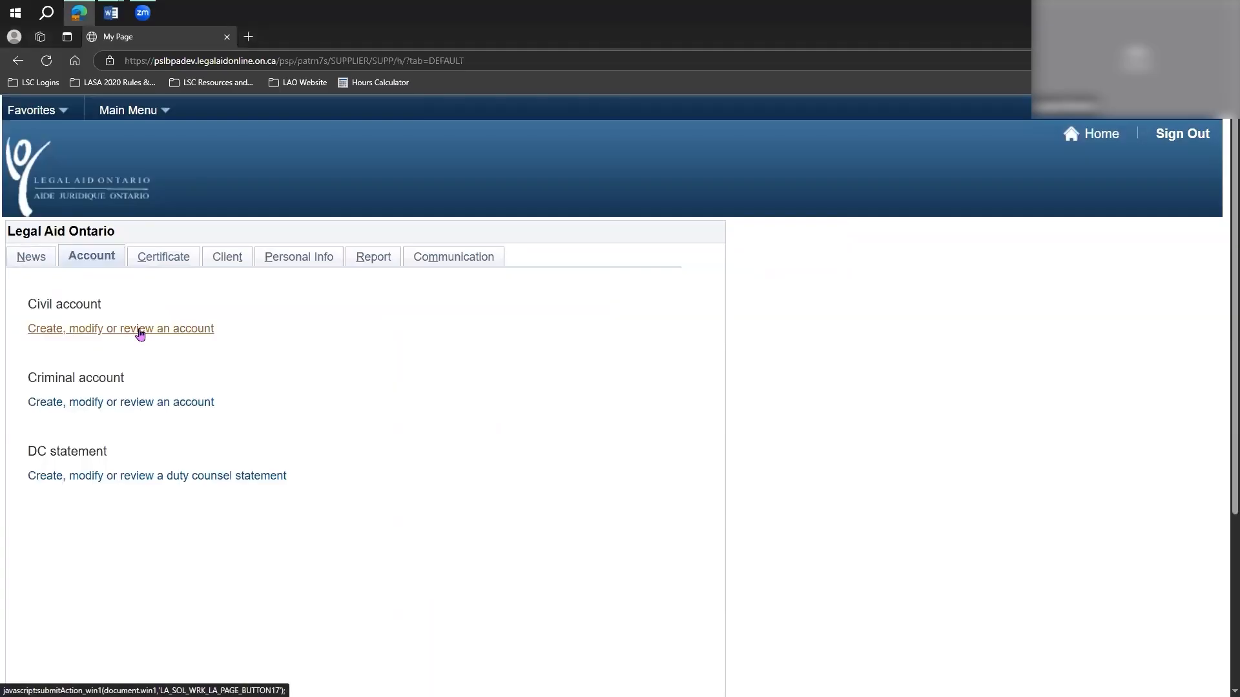
pyautogui.click(139, 333)
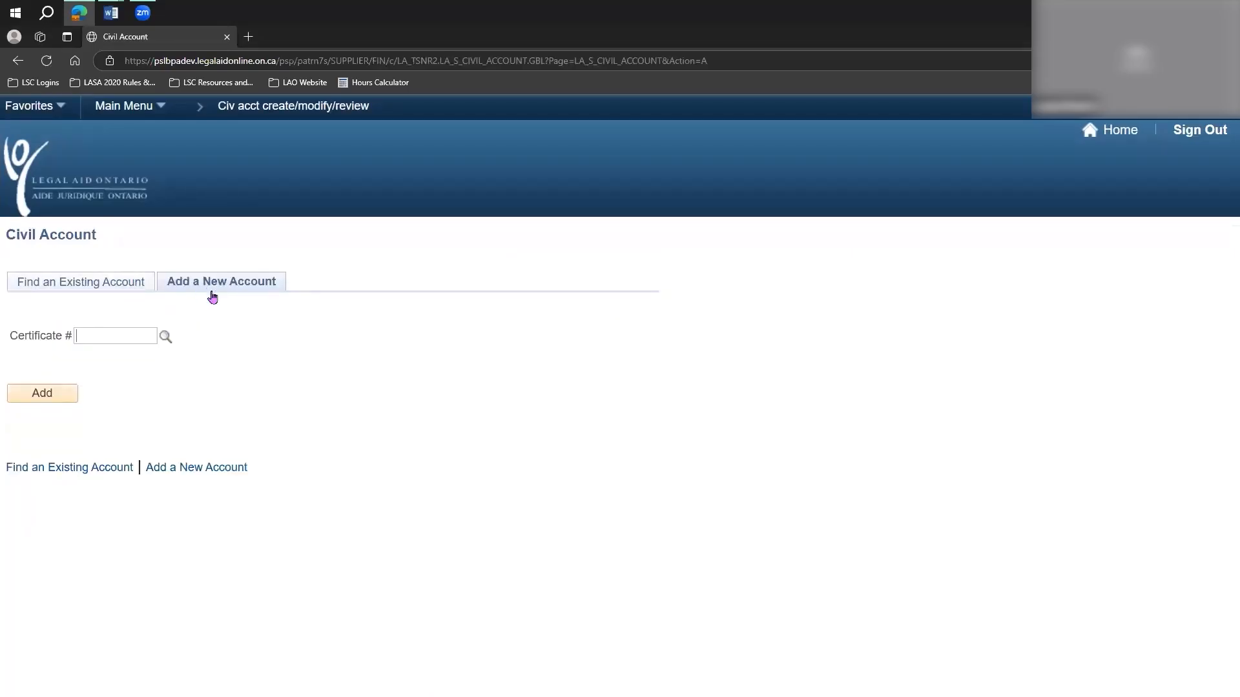
pyautogui.click(46, 285)
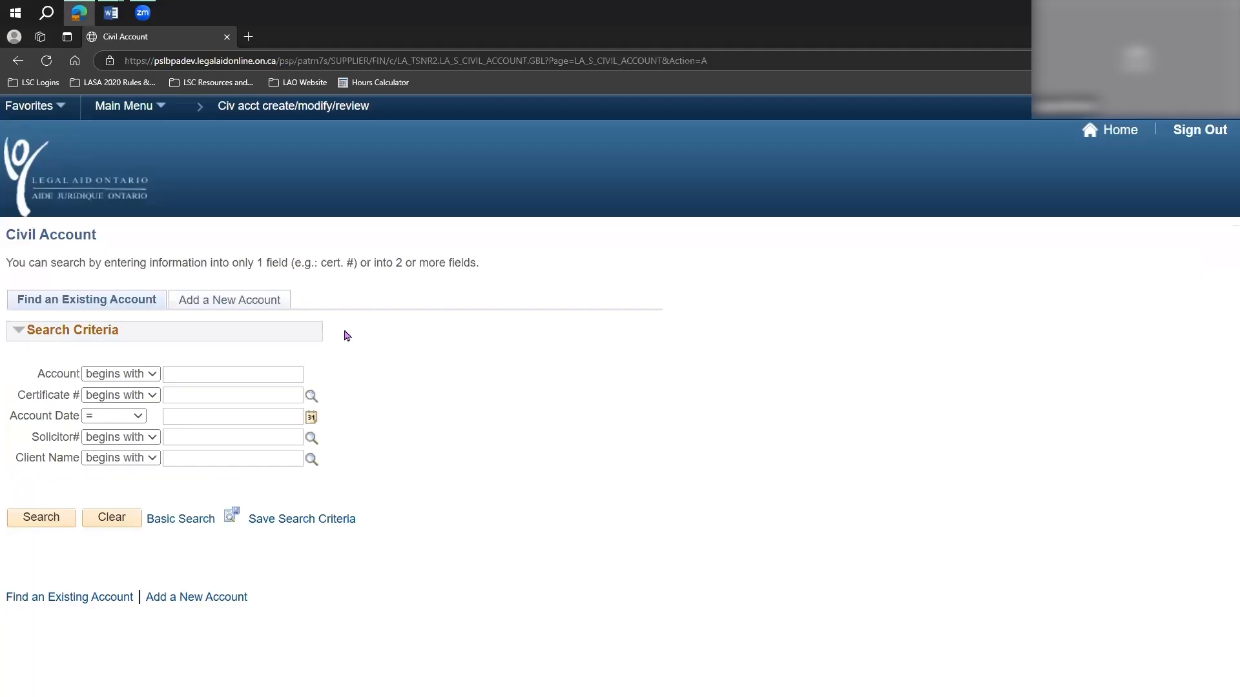
pyautogui.click(218, 306)
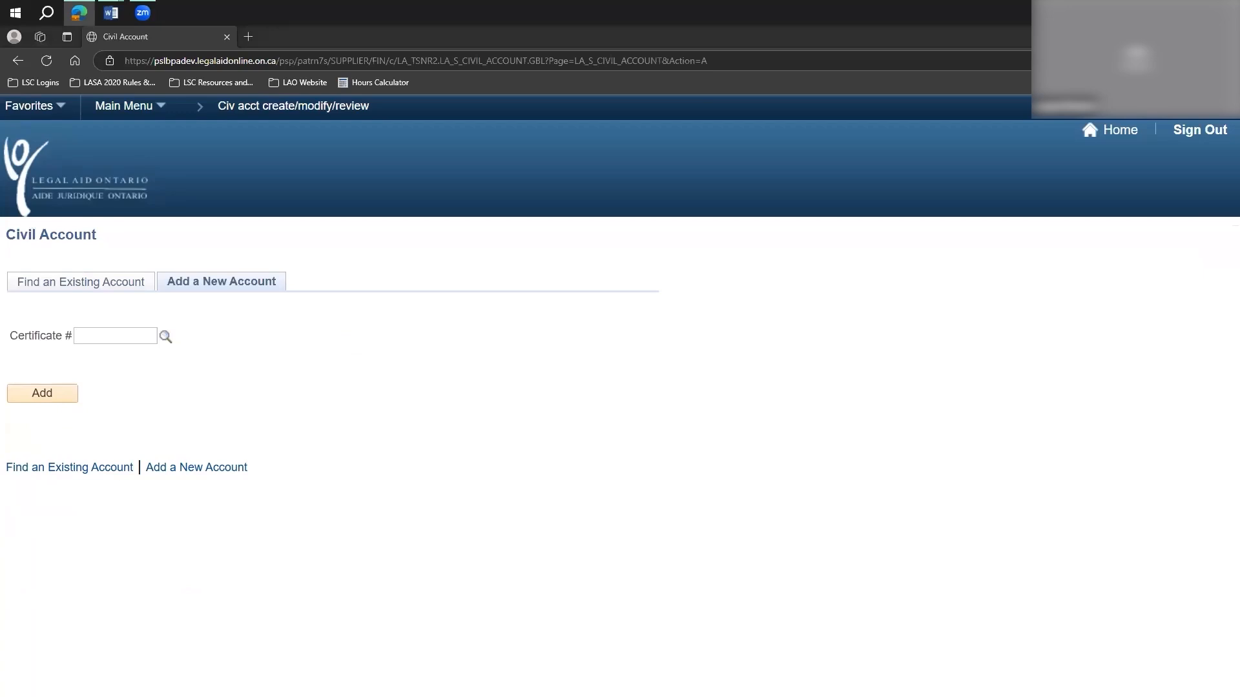
# Try to add a new civil account for the certificate number.
pyautogui.click(166, 336)
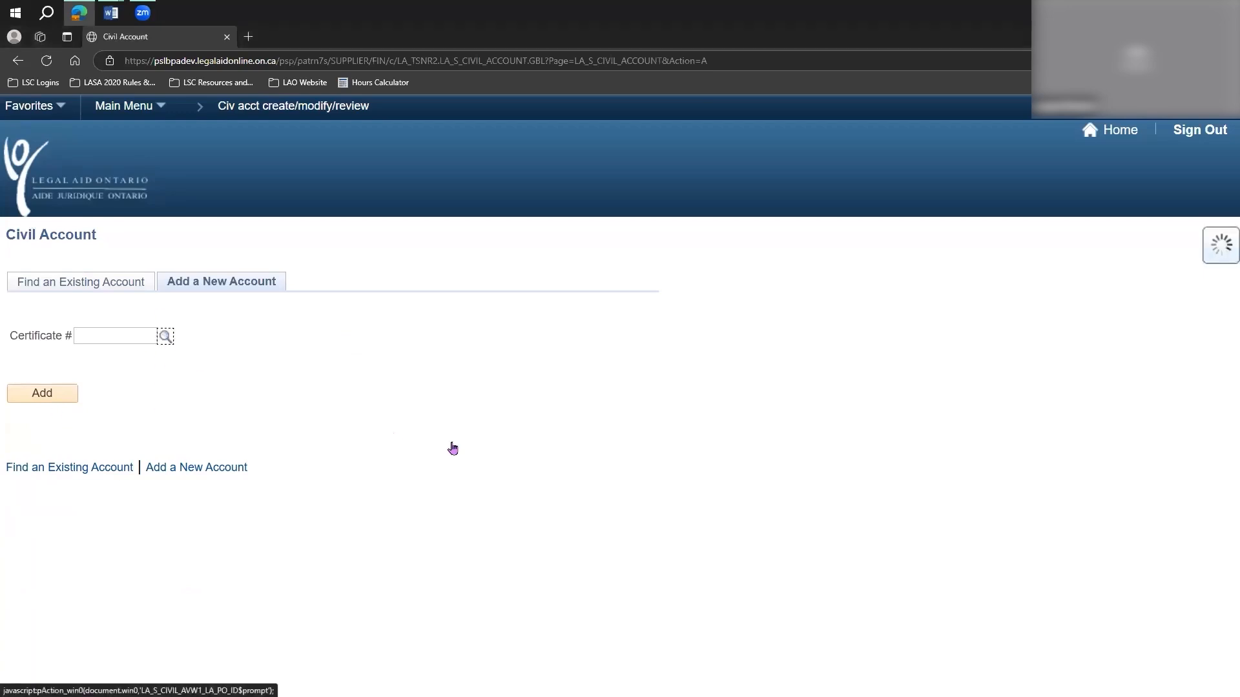
pyautogui.scroll(-3, 700, 241)
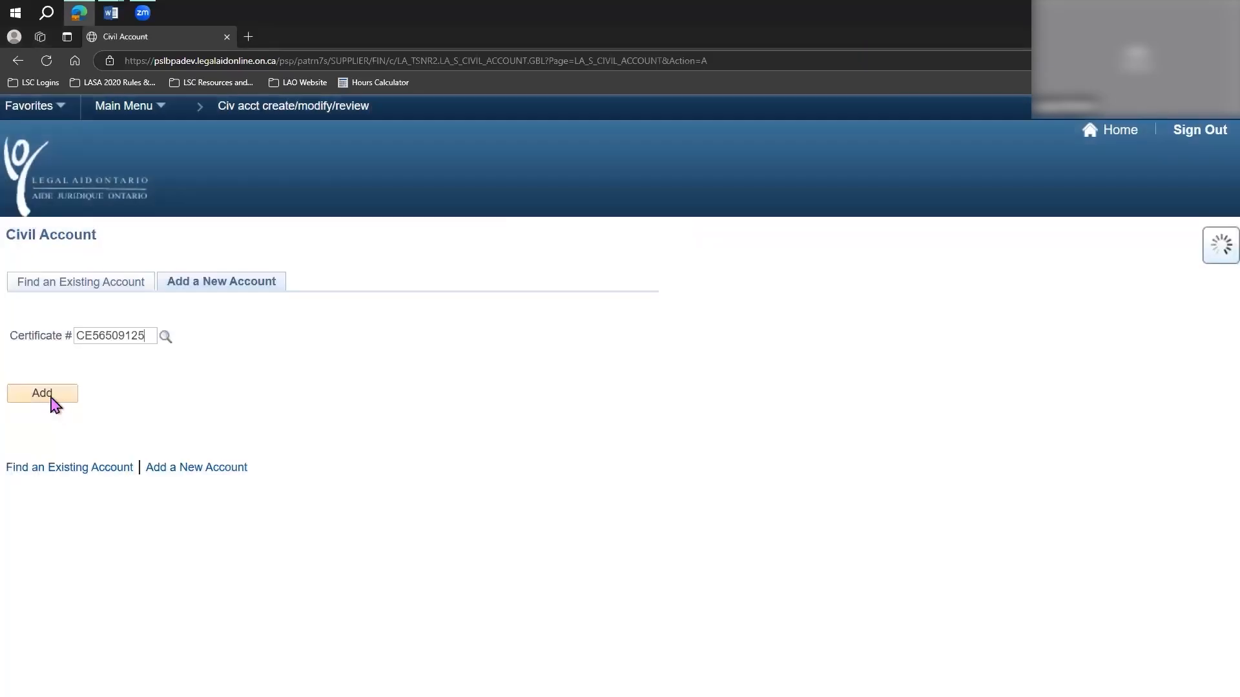
pyautogui.click(47, 397)
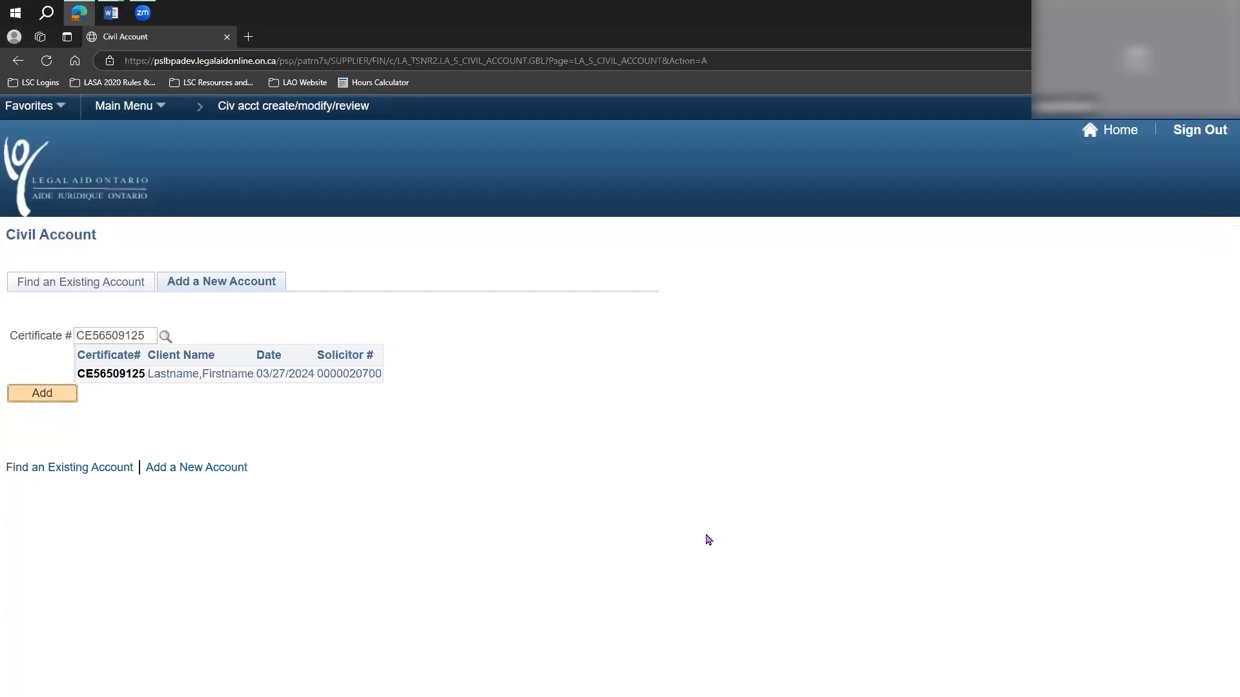
pyautogui.click(421, 450)
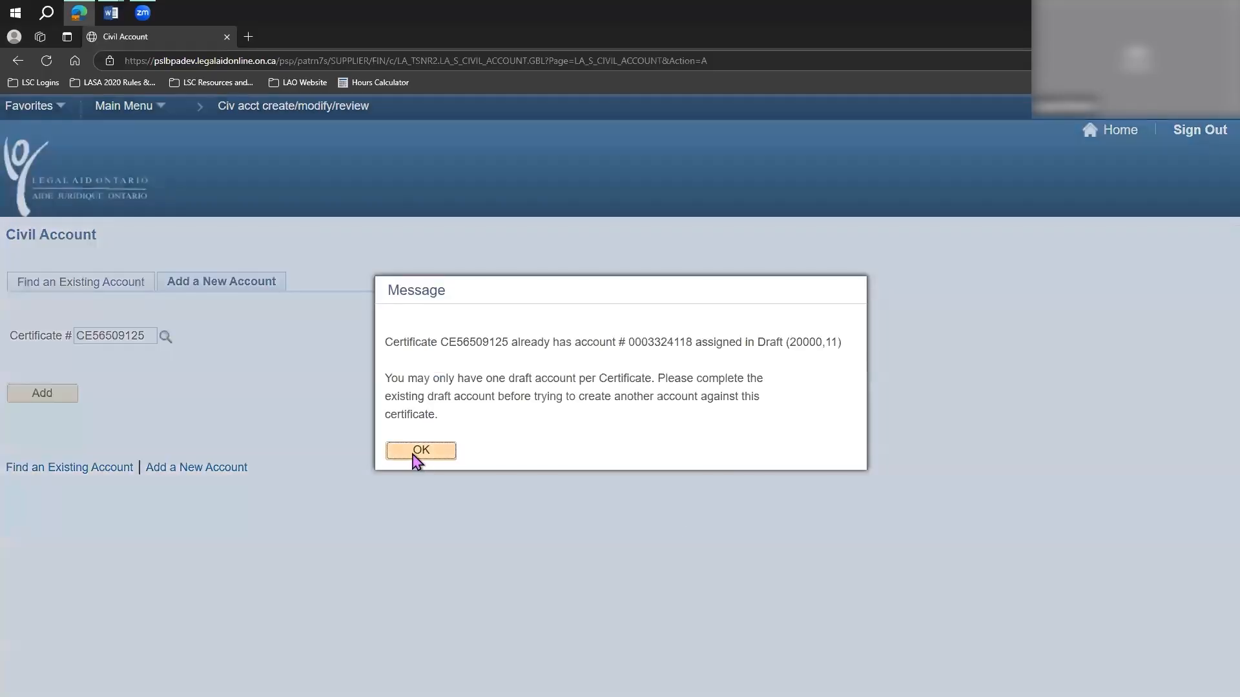
# Search the existing civil accounts by the certificate number and open the draft account.
pyautogui.click(73, 284)
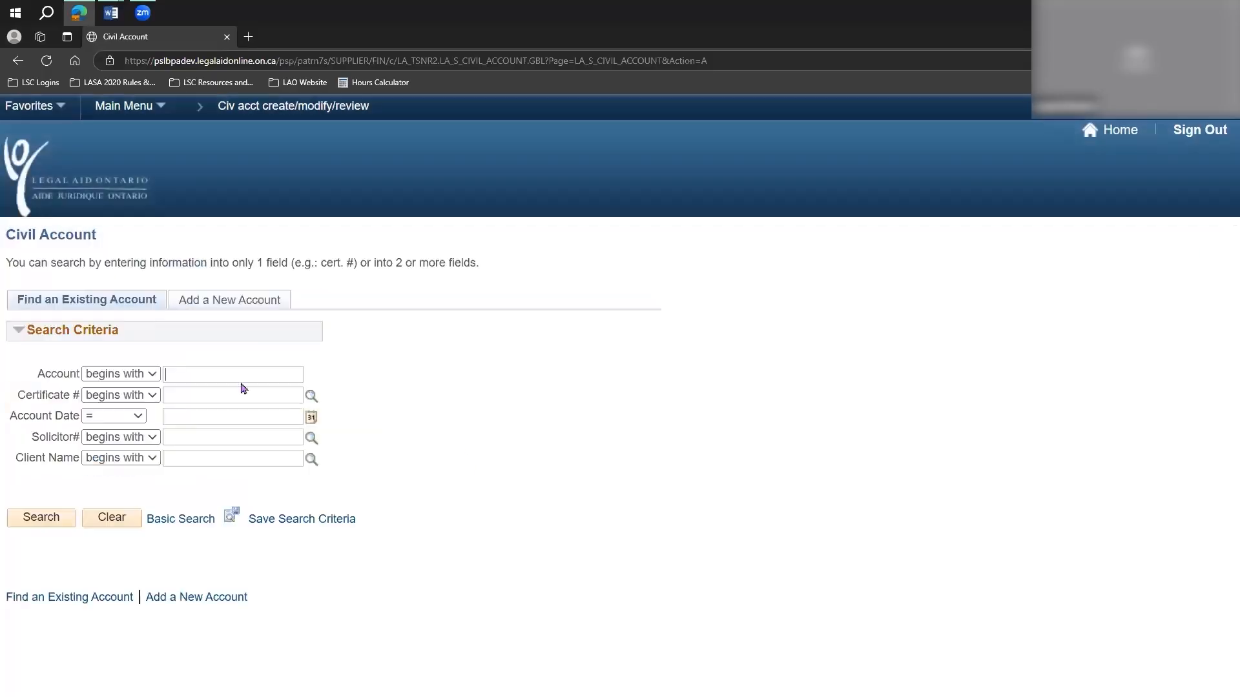
pyautogui.click(205, 397)
pyautogui.click(44, 518)
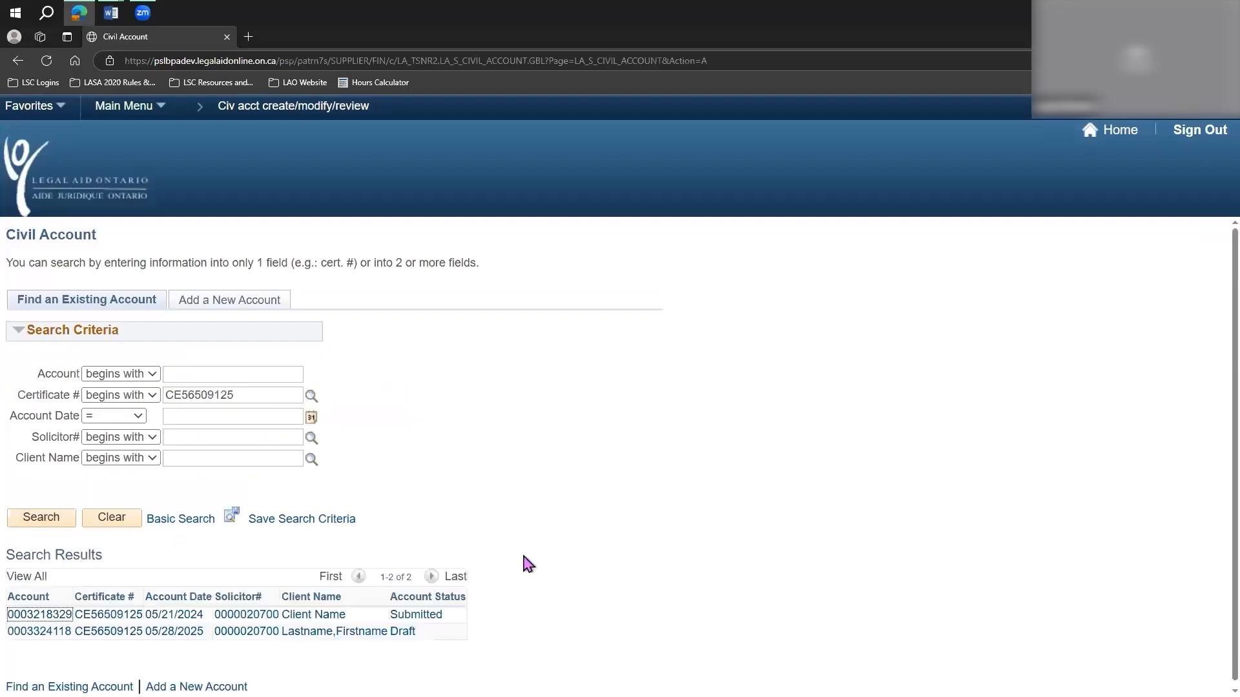
pyautogui.click(405, 632)
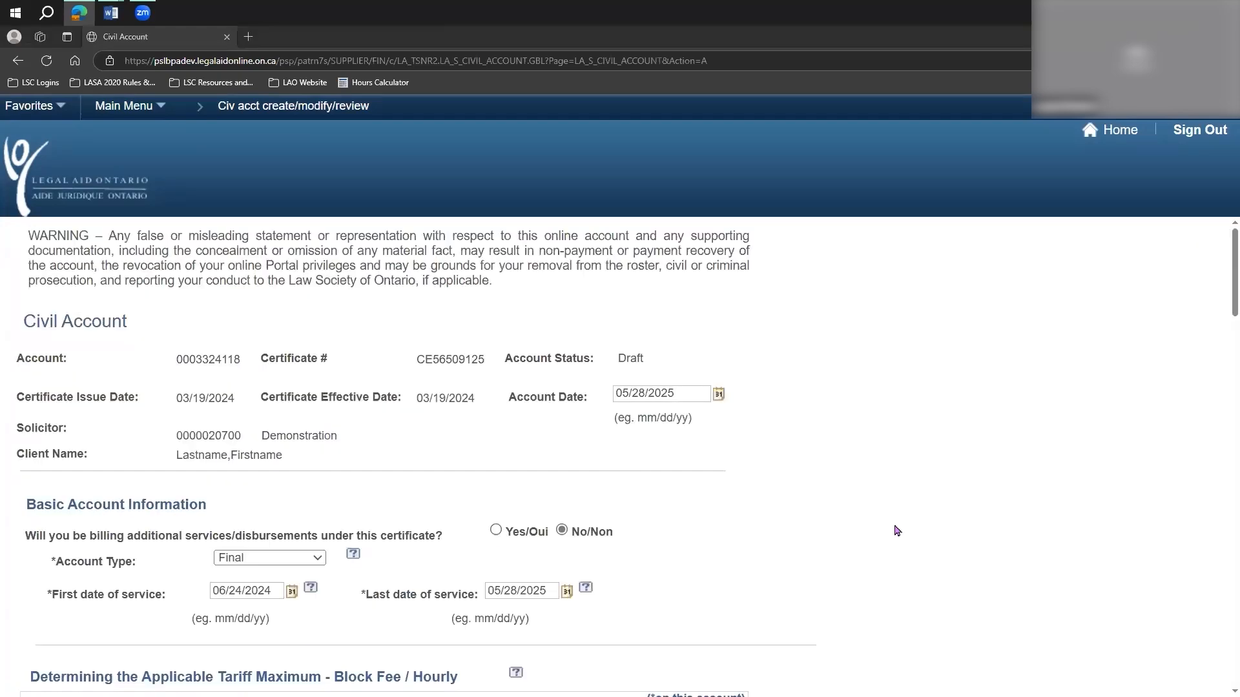
# Review the draft account's header details, including certificate dates, account date, solicitor and client name.
pyautogui.scroll(-1, 804, 521)
pyautogui.scroll(-4, 804, 522)
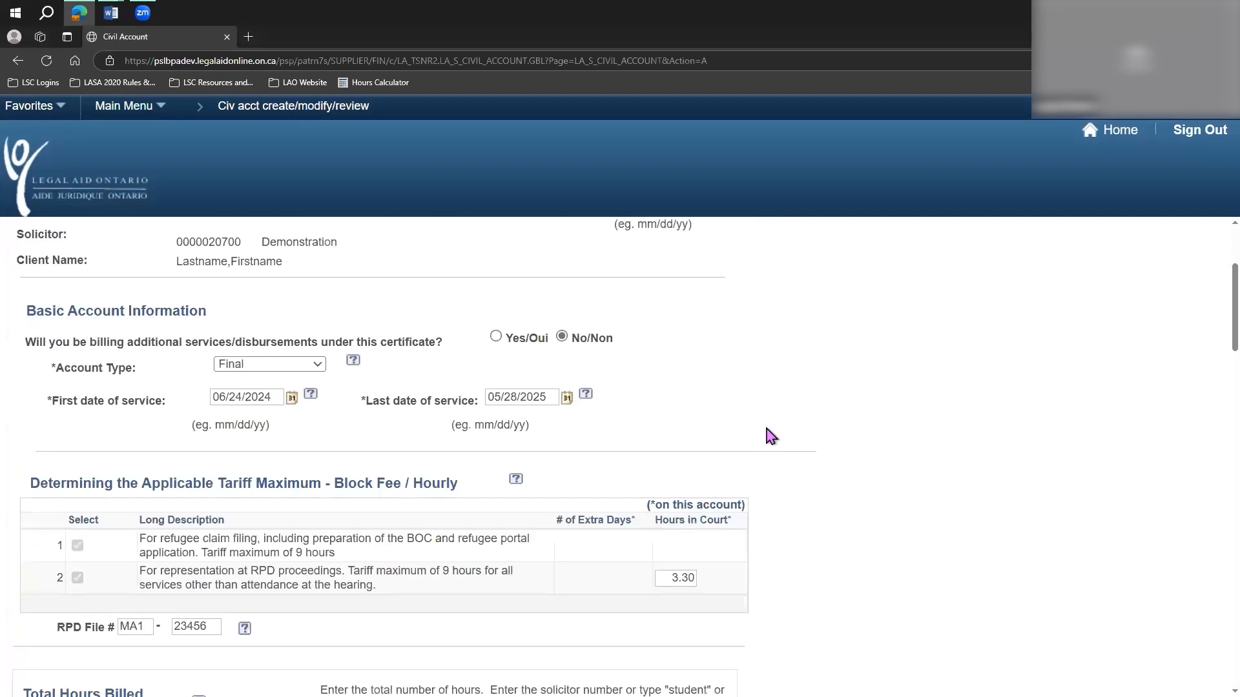
pyautogui.scroll(1, 766, 434)
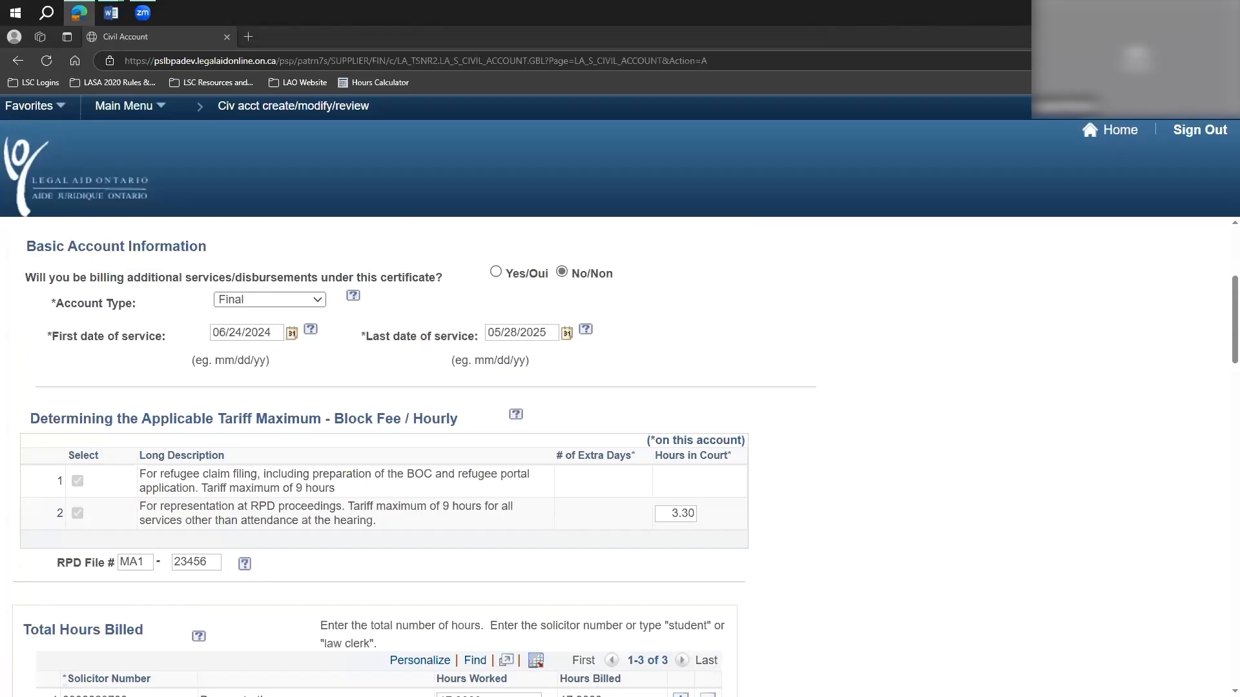
pyautogui.scroll(3, 155, 269)
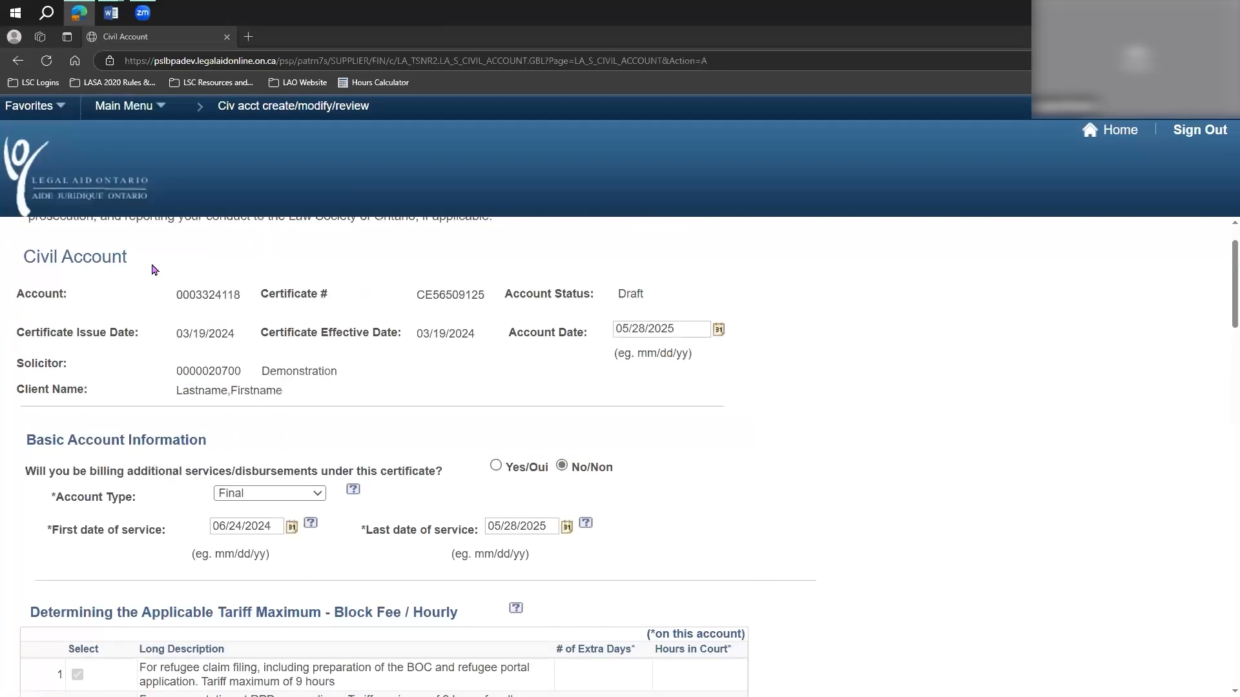
pyautogui.scroll(1, 155, 270)
pyautogui.moveTo(25, 358); pyautogui.dragTo(467, 440)
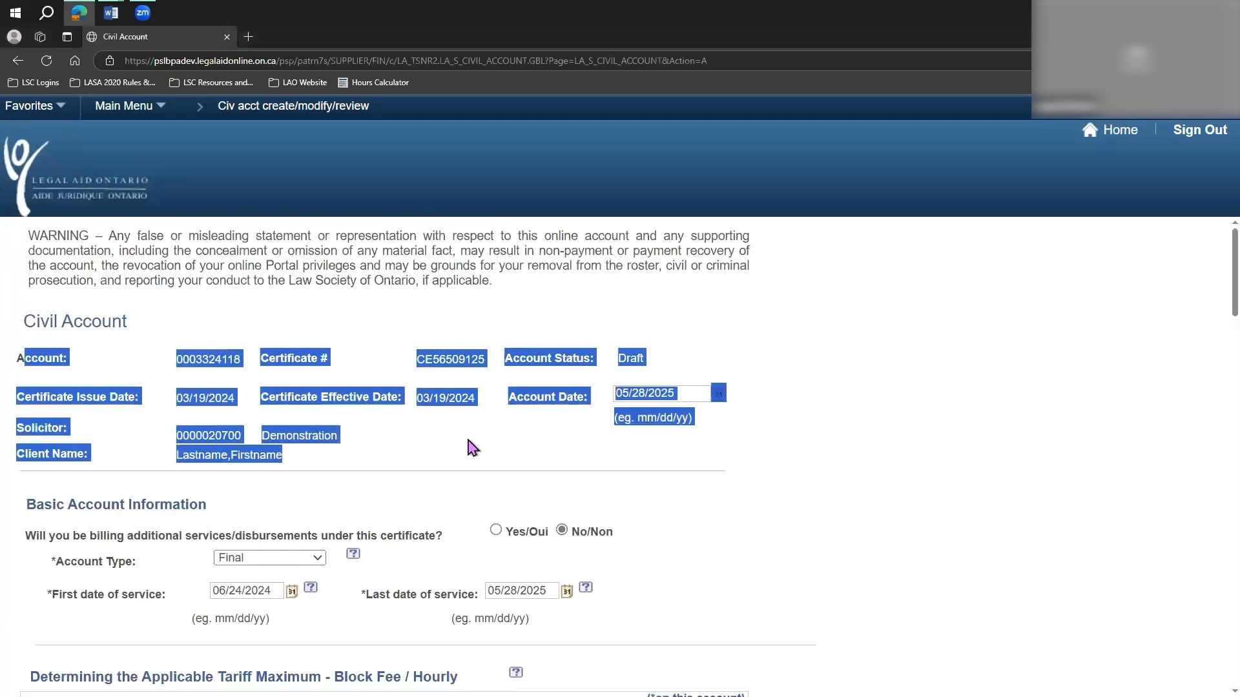
pyautogui.click(686, 407)
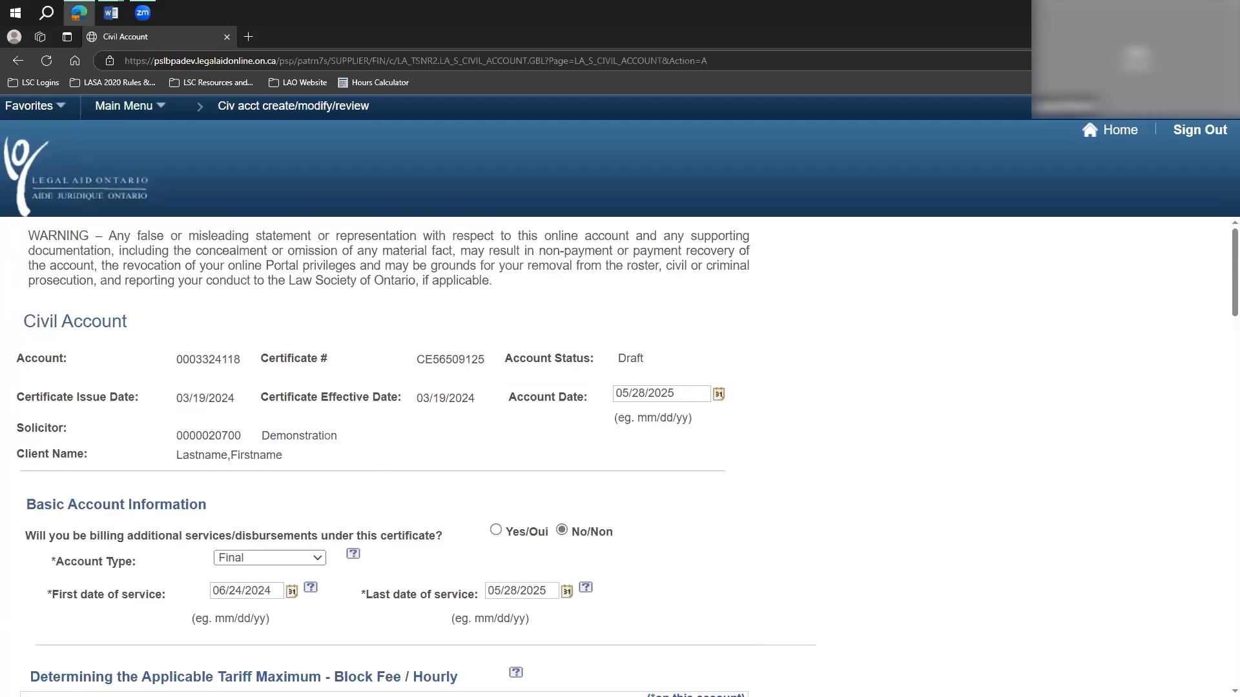
# Answer Yes to billing additional services/disbursements under this certificate and set the account type to Interim.
pyautogui.scroll(-2, 557, 475)
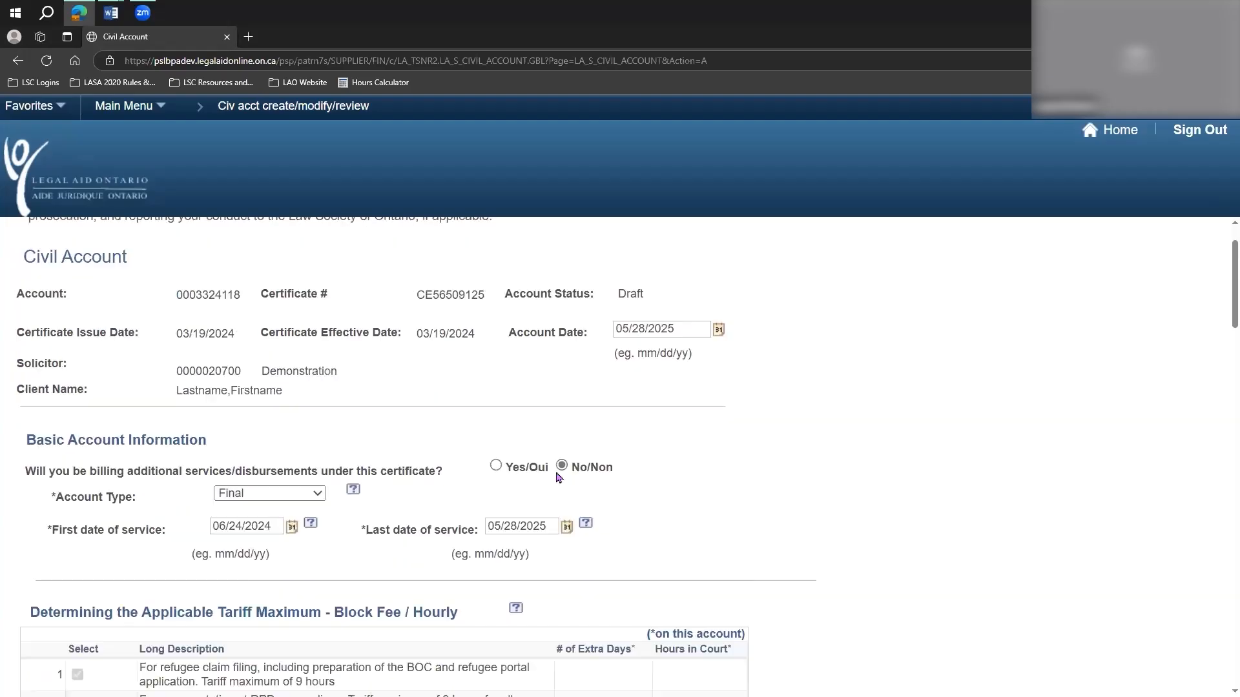
pyautogui.scroll(1, 556, 474)
pyautogui.scroll(-2, 529, 470)
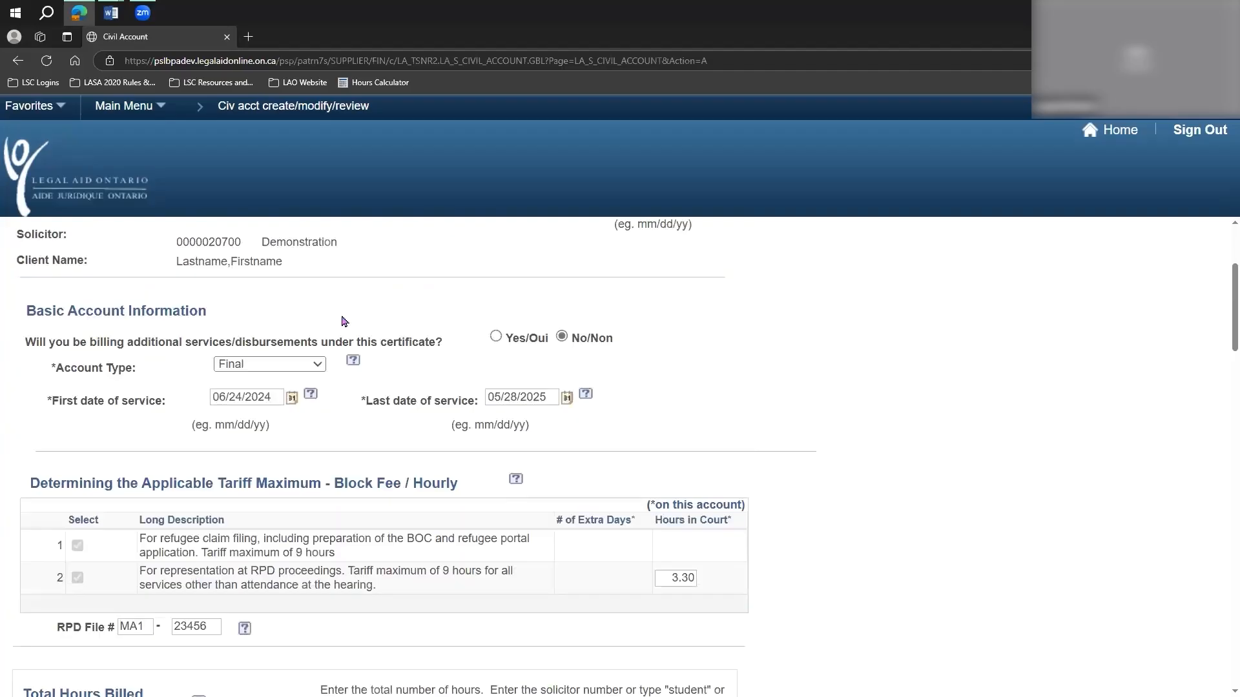
pyautogui.moveTo(40, 343); pyautogui.dragTo(457, 344)
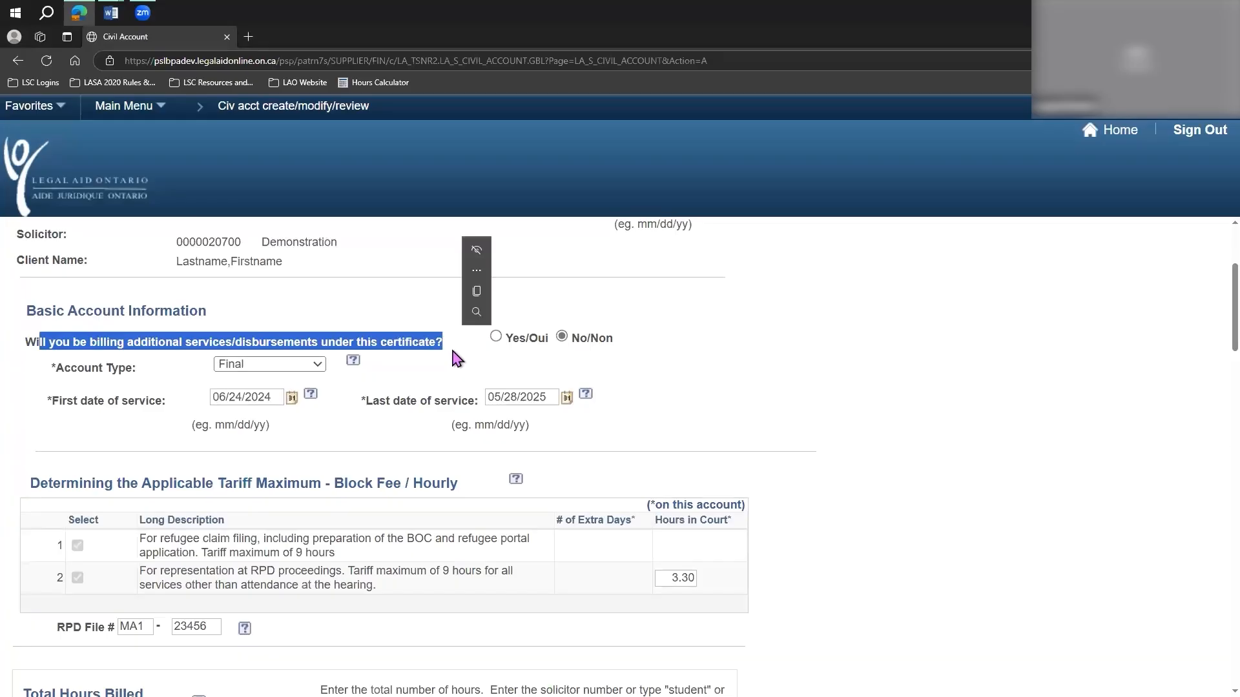
pyautogui.click(452, 350)
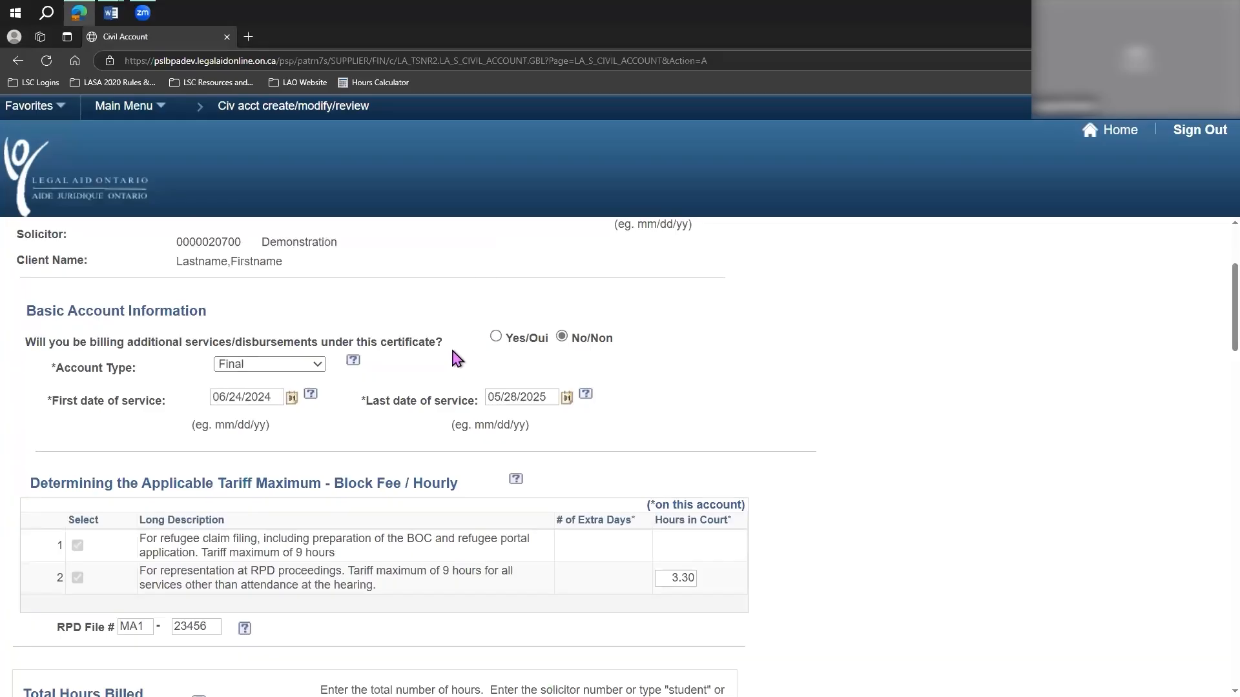
pyautogui.click(496, 337)
pyautogui.click(318, 365)
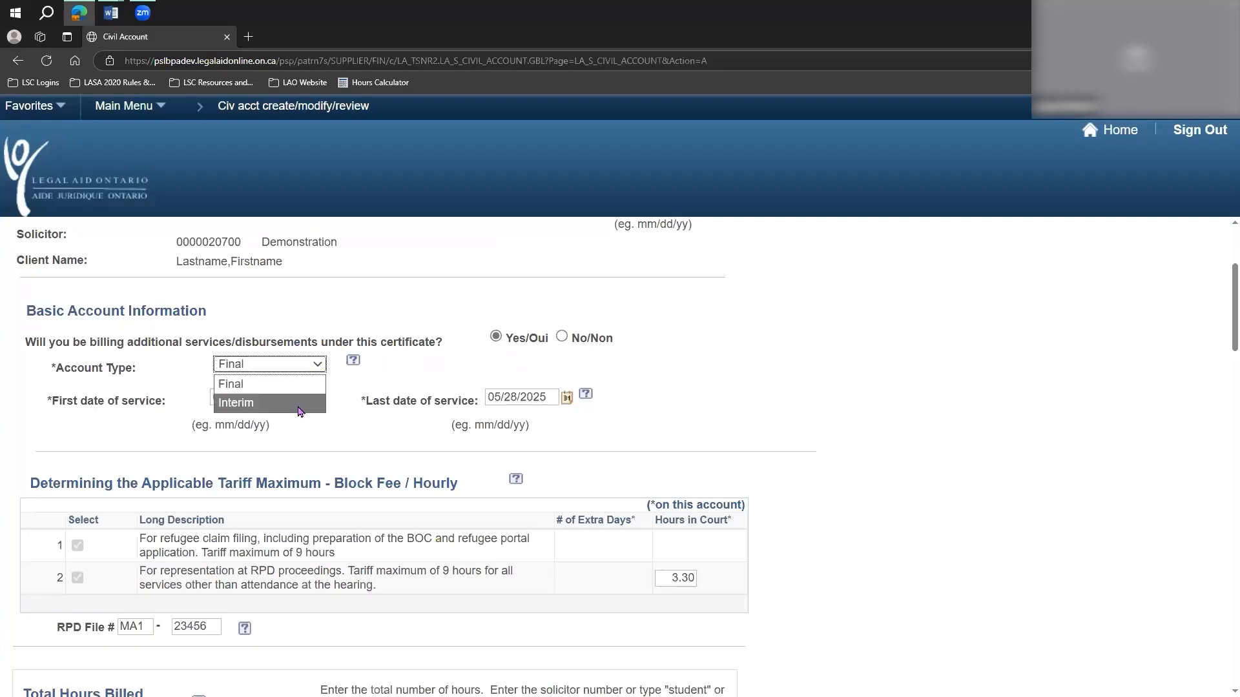
pyautogui.click(300, 404)
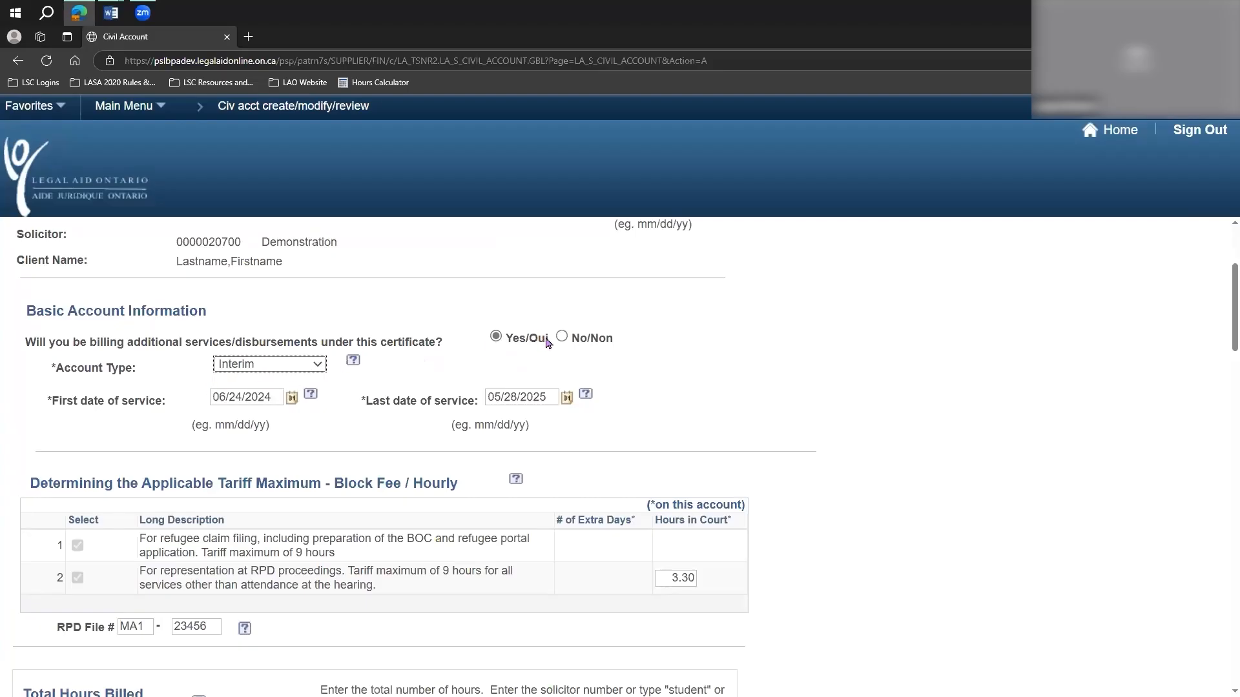
# Answer No to billing additional services/disbursements under this certificate and set the account type to Final.
pyautogui.click(559, 340)
pyautogui.click(279, 364)
pyautogui.click(278, 388)
pyautogui.click(410, 366)
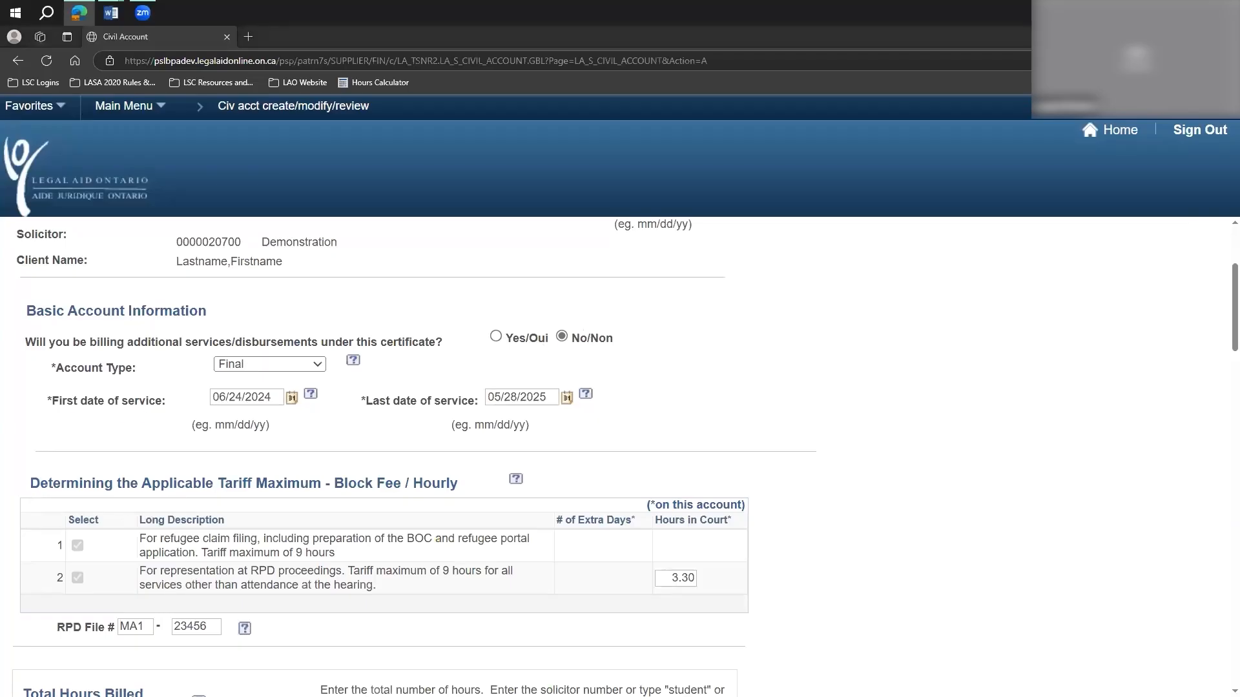
# Examine the calendar picker for the first date of service, including its year choices, and close it.
pyautogui.moveTo(213, 398); pyautogui.dragTo(296, 403)
pyautogui.click(294, 402)
pyautogui.click(293, 406)
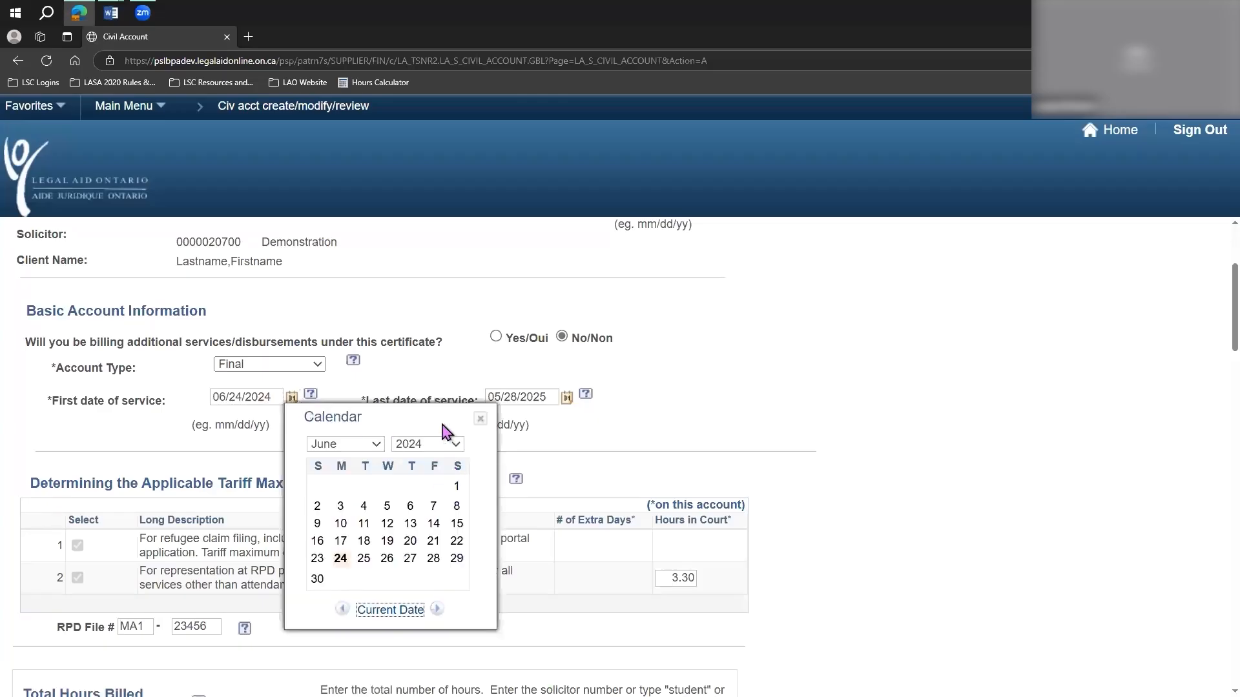
pyautogui.click(395, 444)
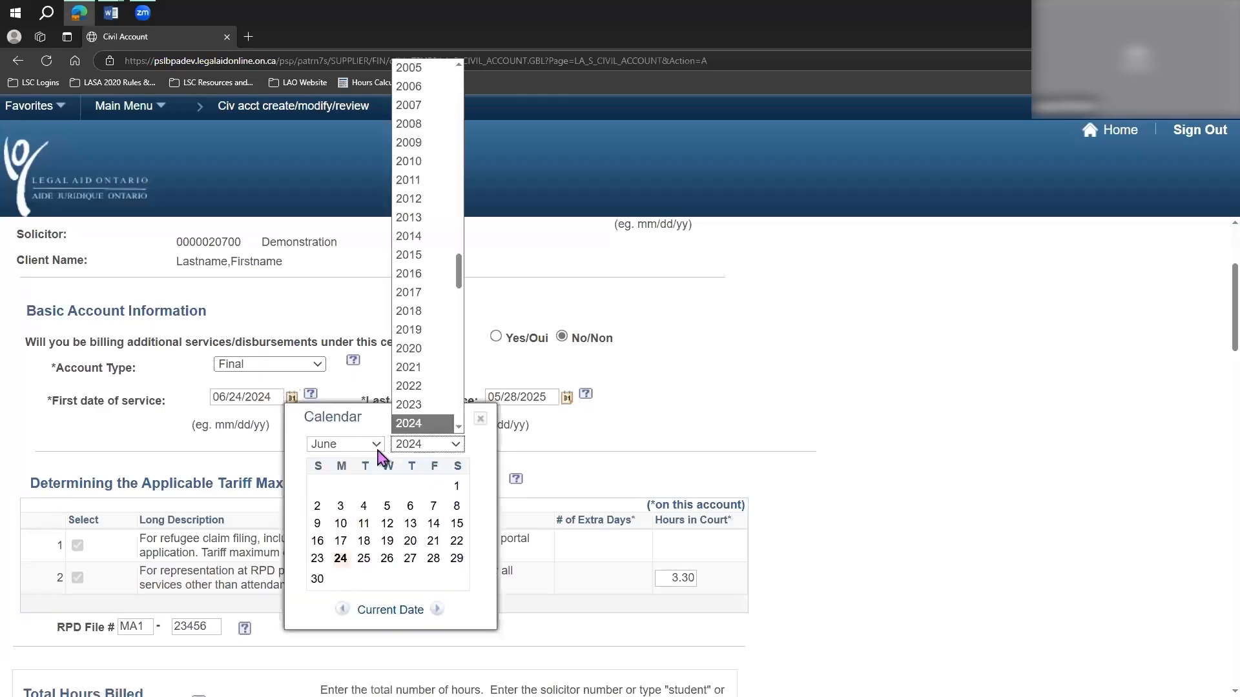
pyautogui.click(827, 438)
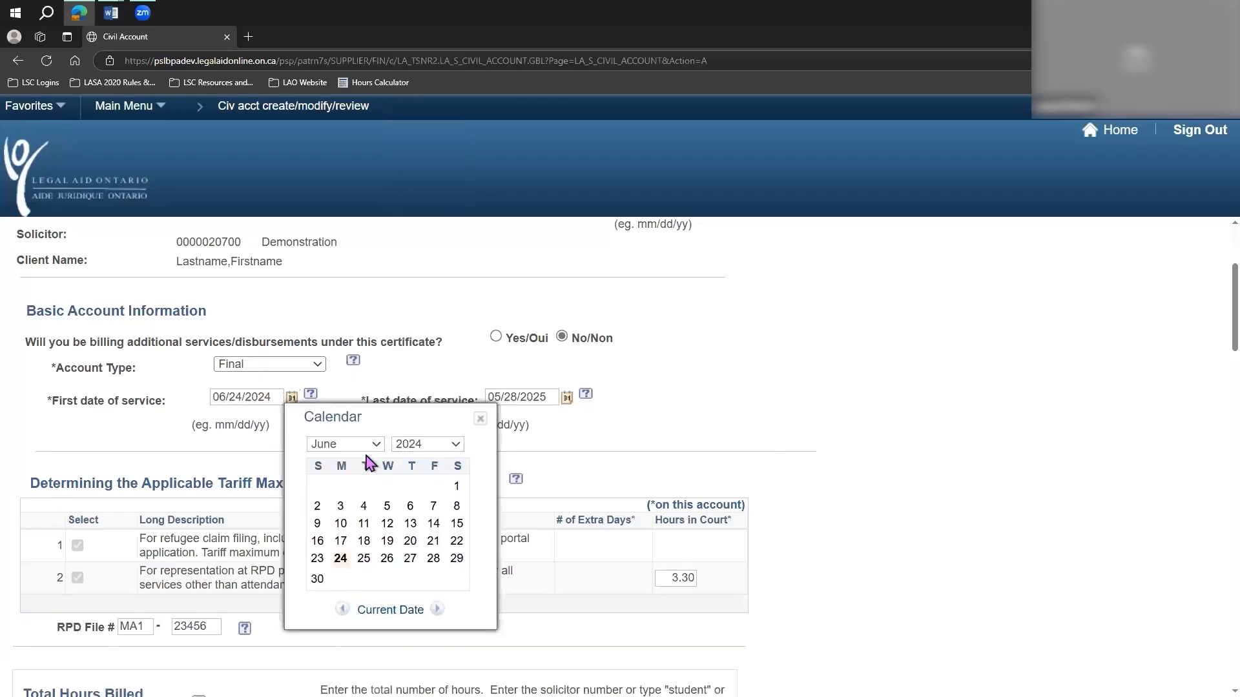
pyautogui.click(481, 420)
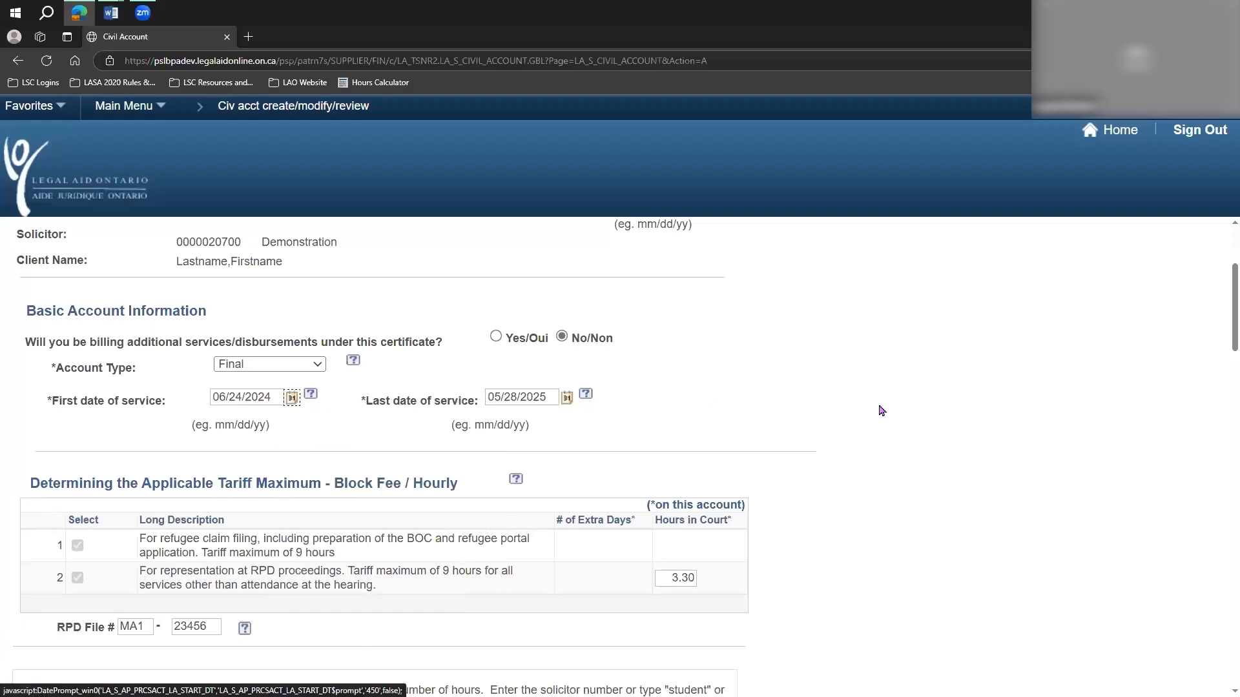
pyautogui.click(882, 411)
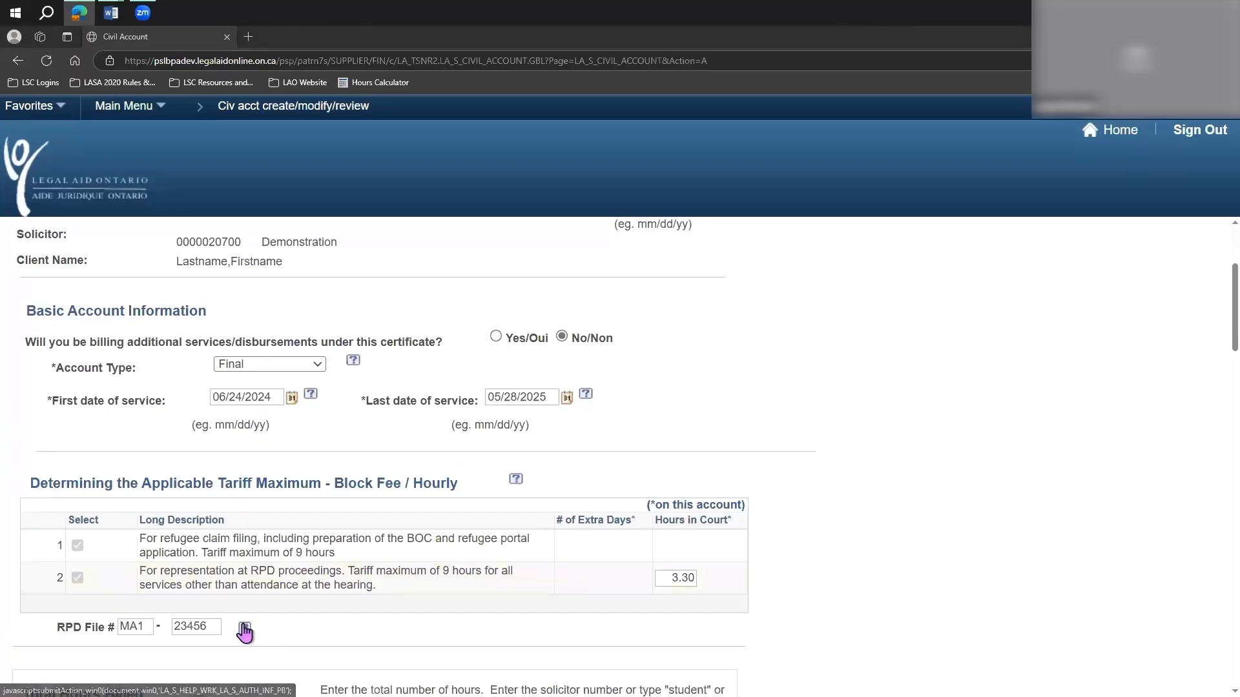
# Read the help text for the first date of service and return to the account form.
pyautogui.click(309, 396)
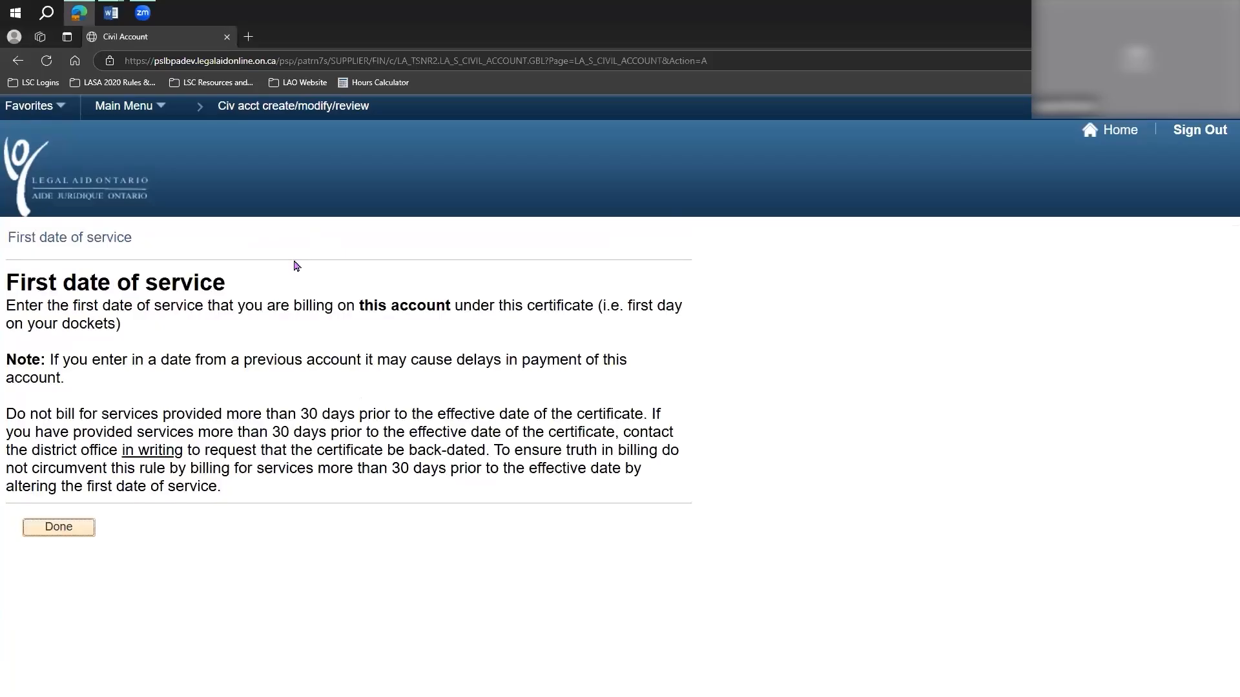
pyautogui.click(76, 531)
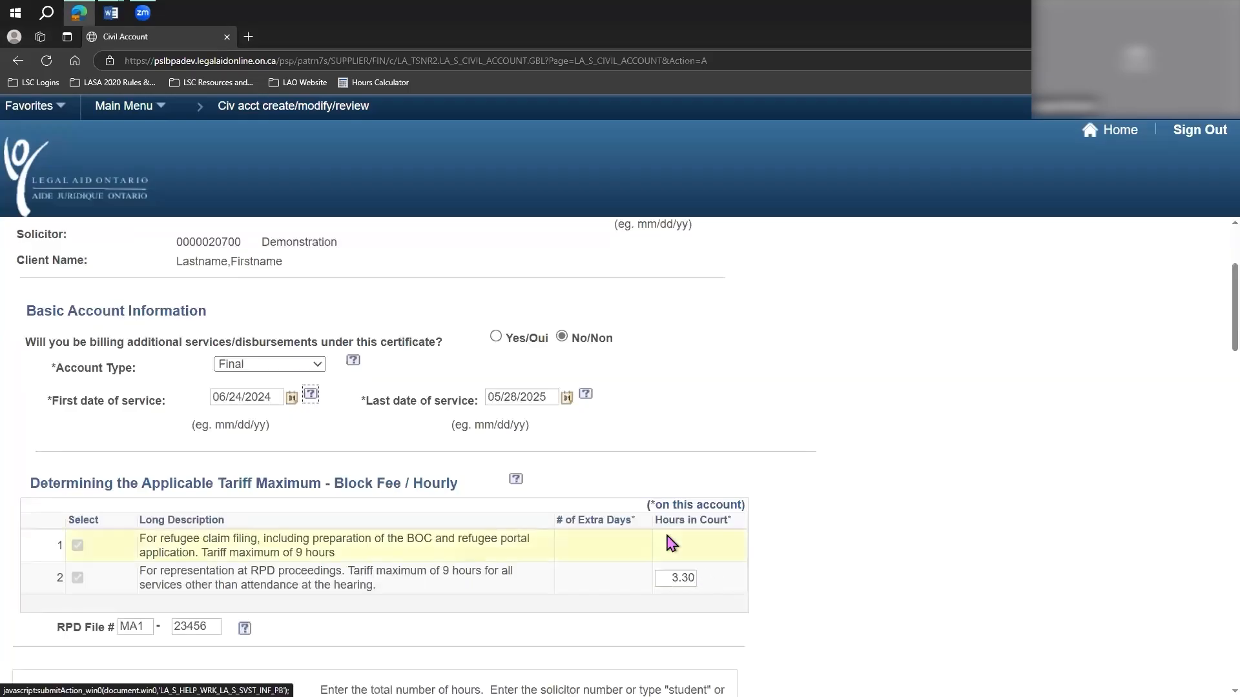
pyautogui.scroll(-1, 719, 433)
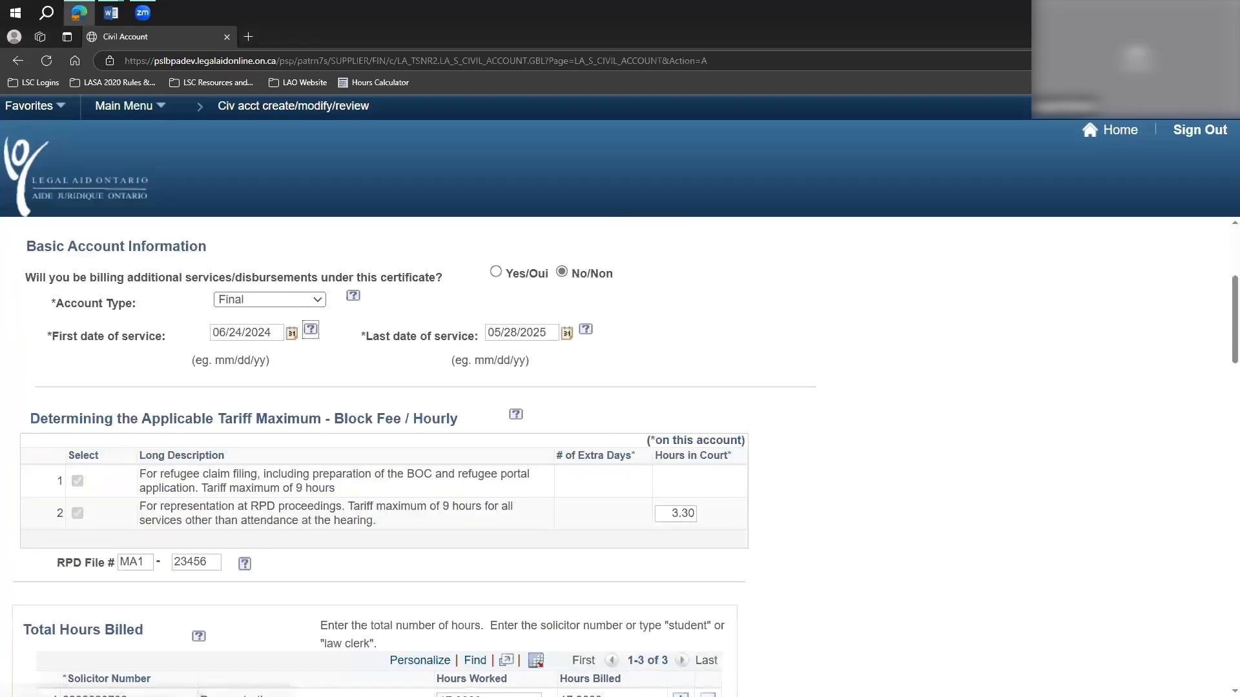
# Switch to the sample IRB docket in Word and check its first and last entries against the account's service dates.
pyautogui.click(548, 333)
pyautogui.click(106, 15)
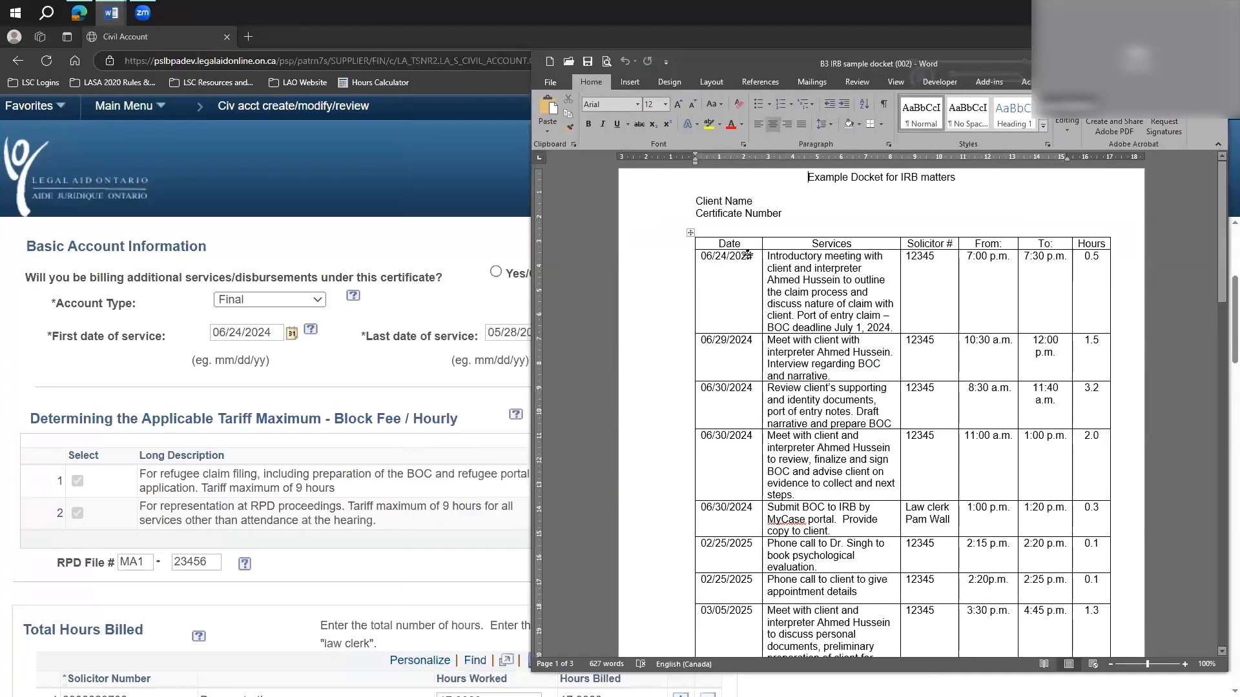
pyautogui.doubleClick(749, 256)
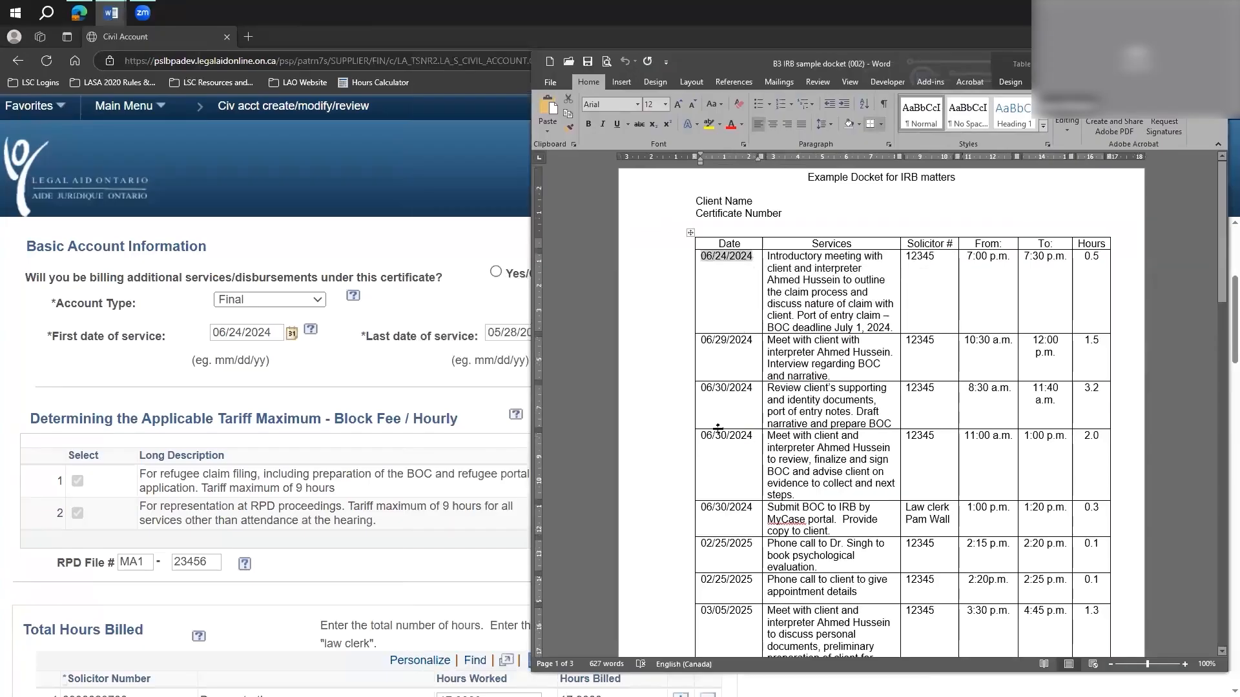
pyautogui.scroll(-8, 732, 443)
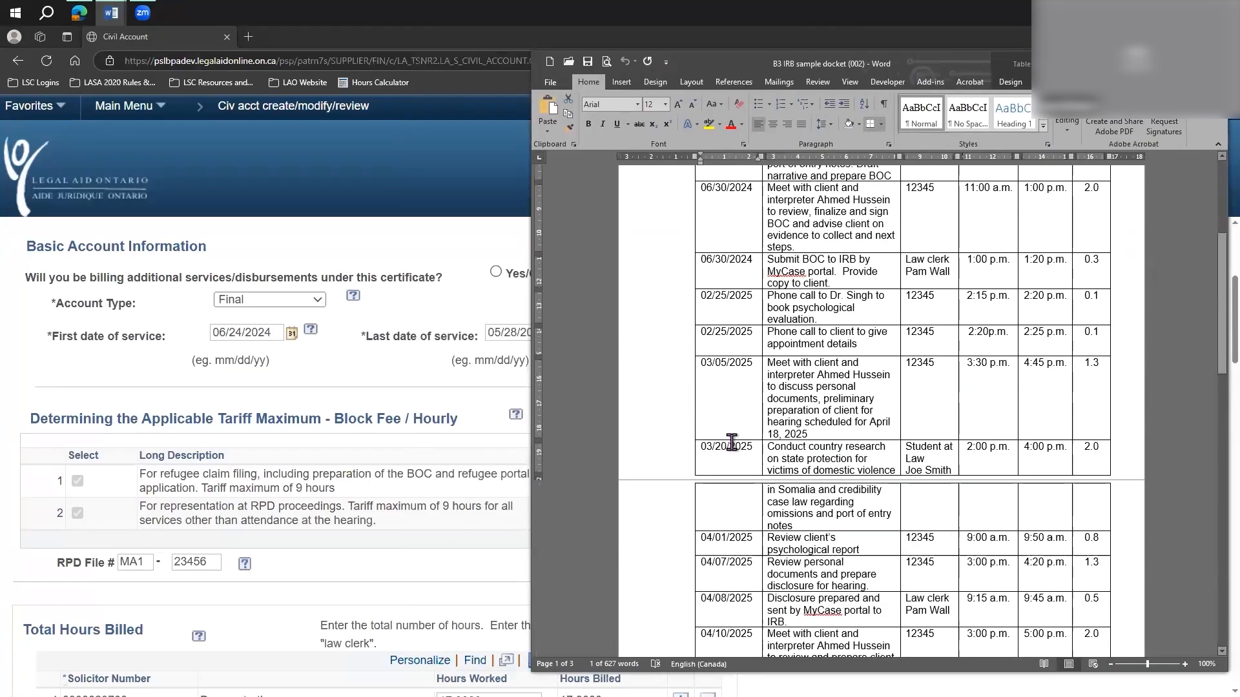
pyautogui.scroll(-12, 732, 442)
pyautogui.scroll(-2, 731, 442)
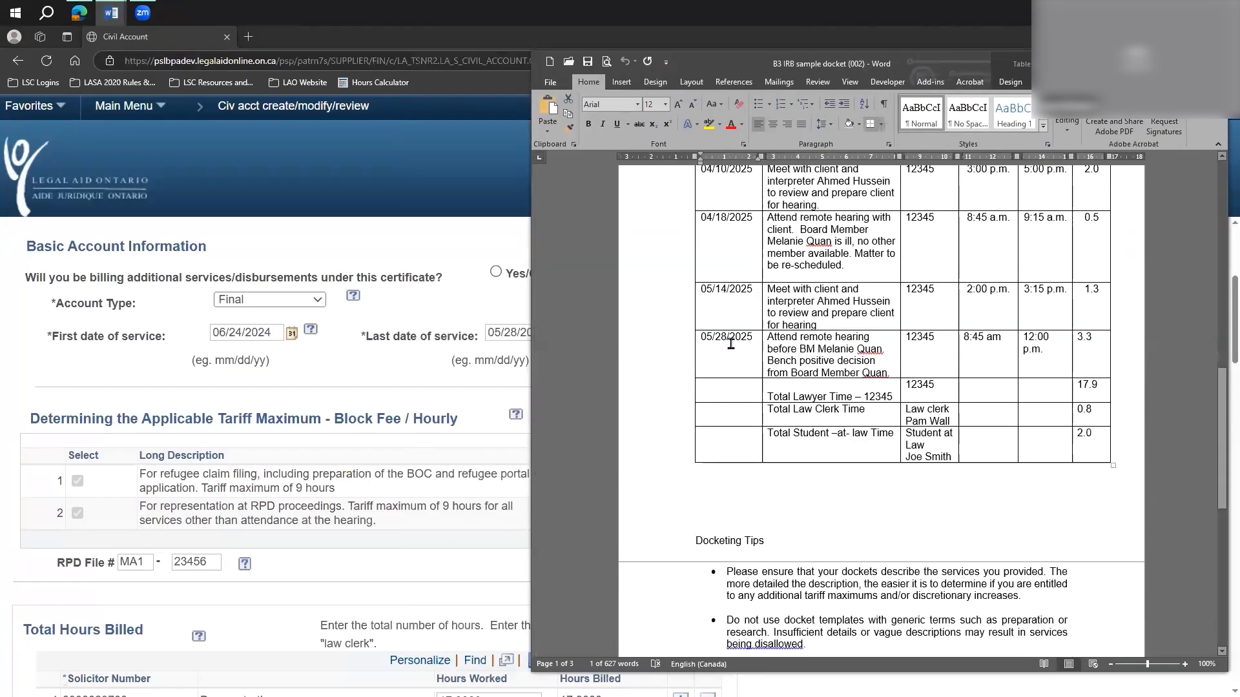
# Check the docket's last hearing entry date against the account's last date of service and return to the account form.
pyautogui.scroll(2, 731, 443)
pyautogui.click(697, 407)
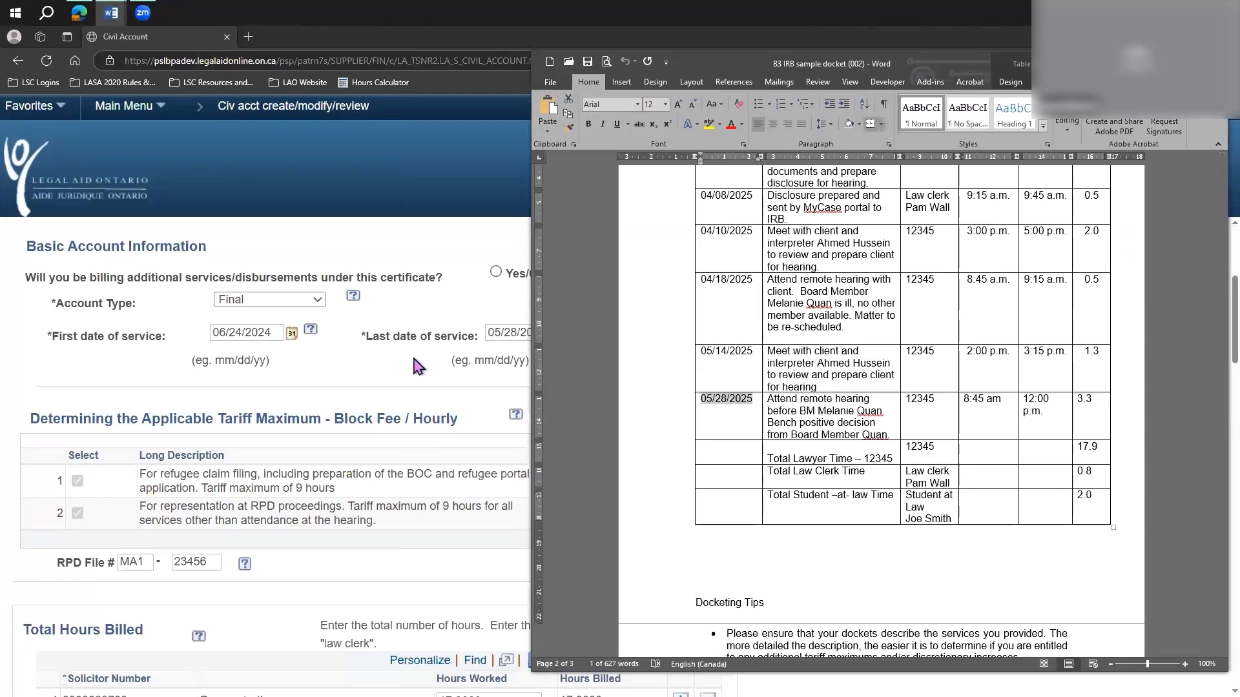
pyautogui.click(440, 366)
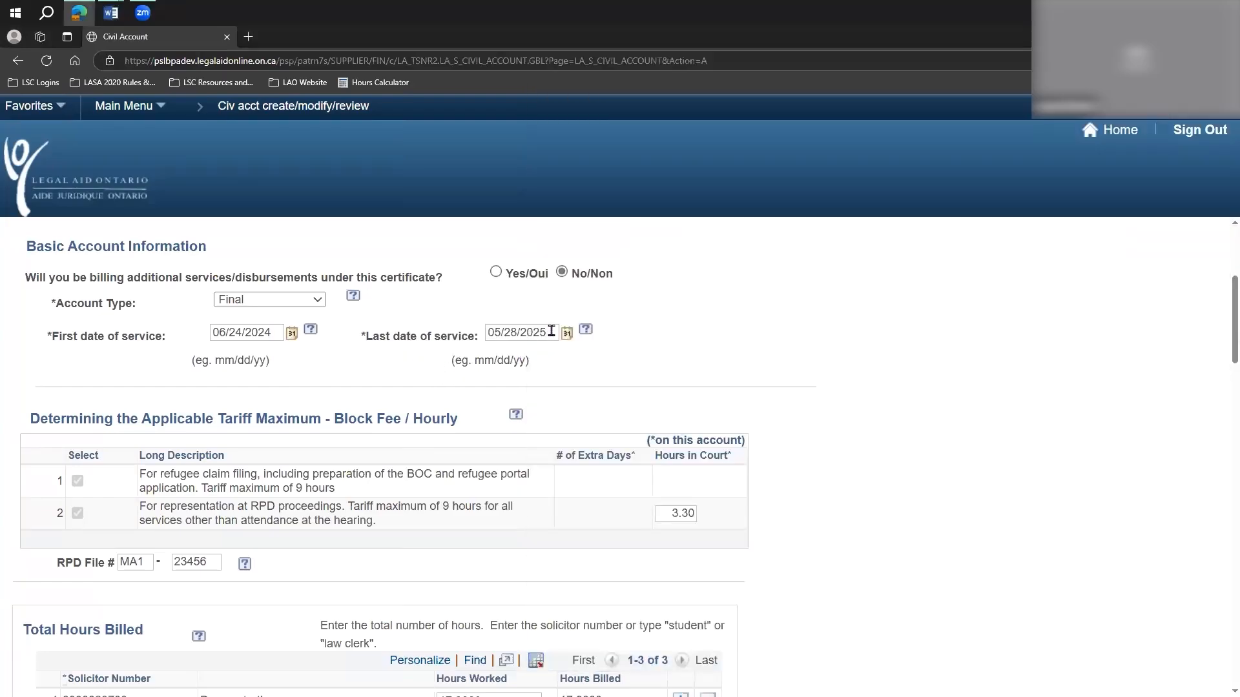
# Clear both parts of the RPD file number and the hours in court for the RPD proceedings.
pyautogui.scroll(-2, 816, 417)
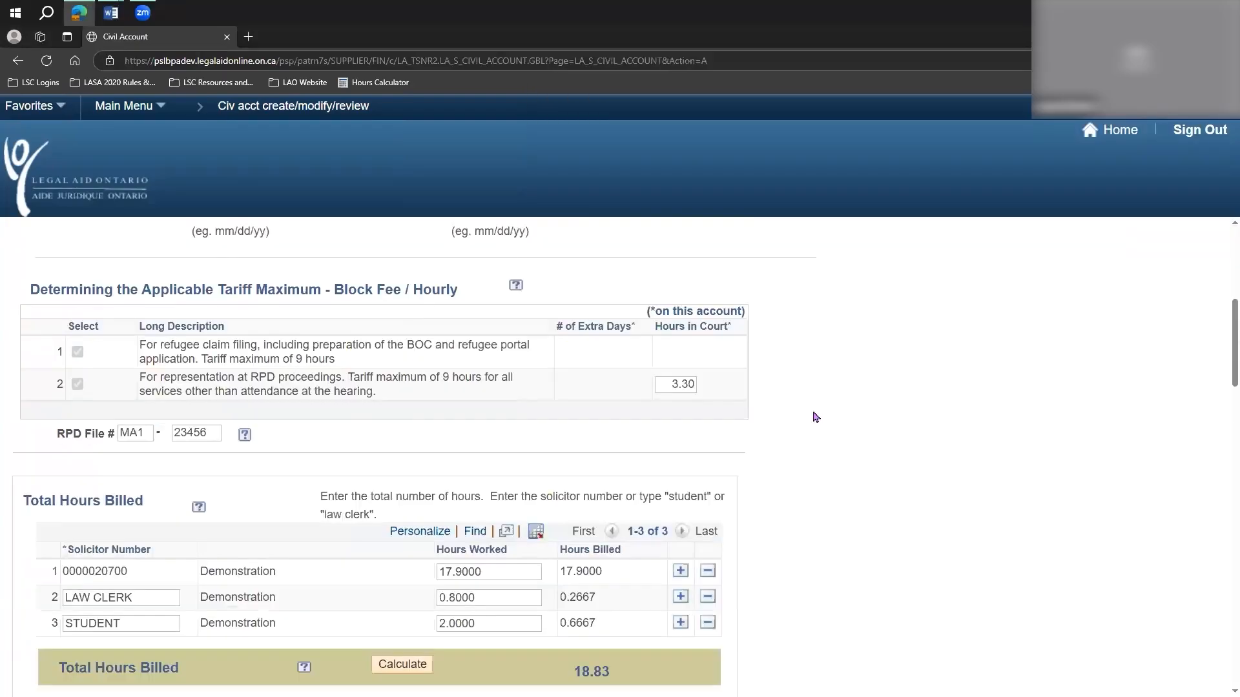
pyautogui.scroll(1, 207, 497)
pyautogui.doubleClick(183, 498)
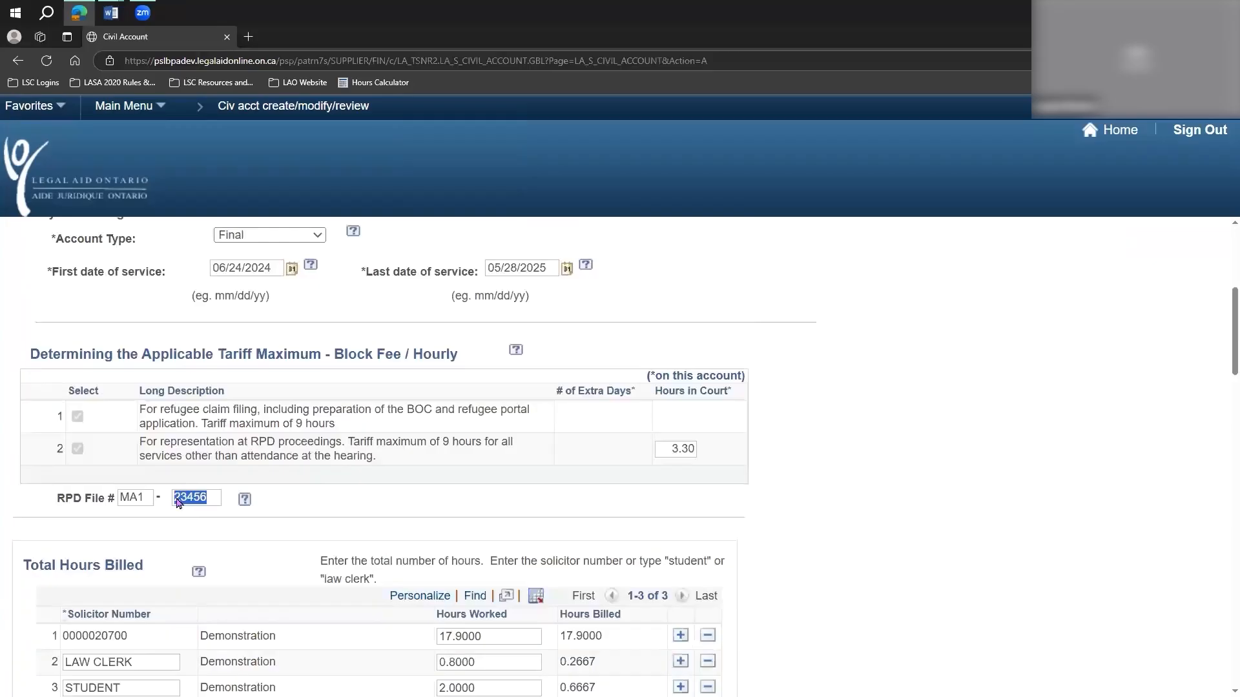
pyautogui.press('BackSpace')
pyautogui.click(93, 499)
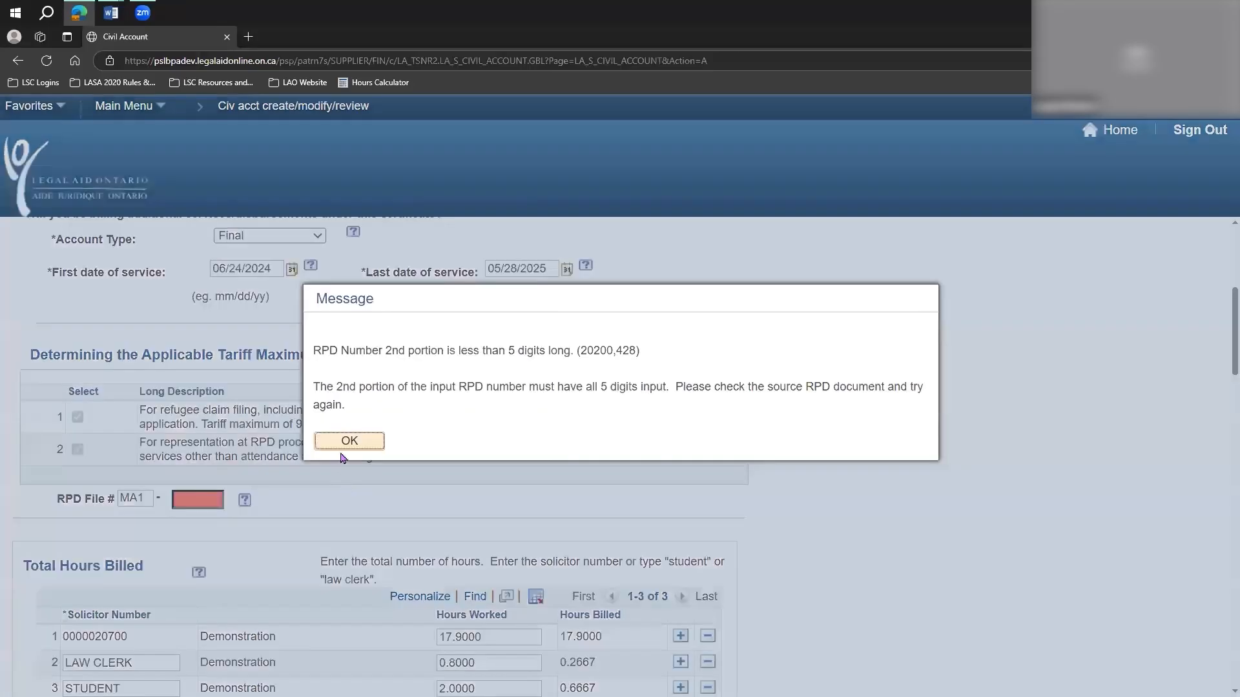
pyautogui.press('Return')
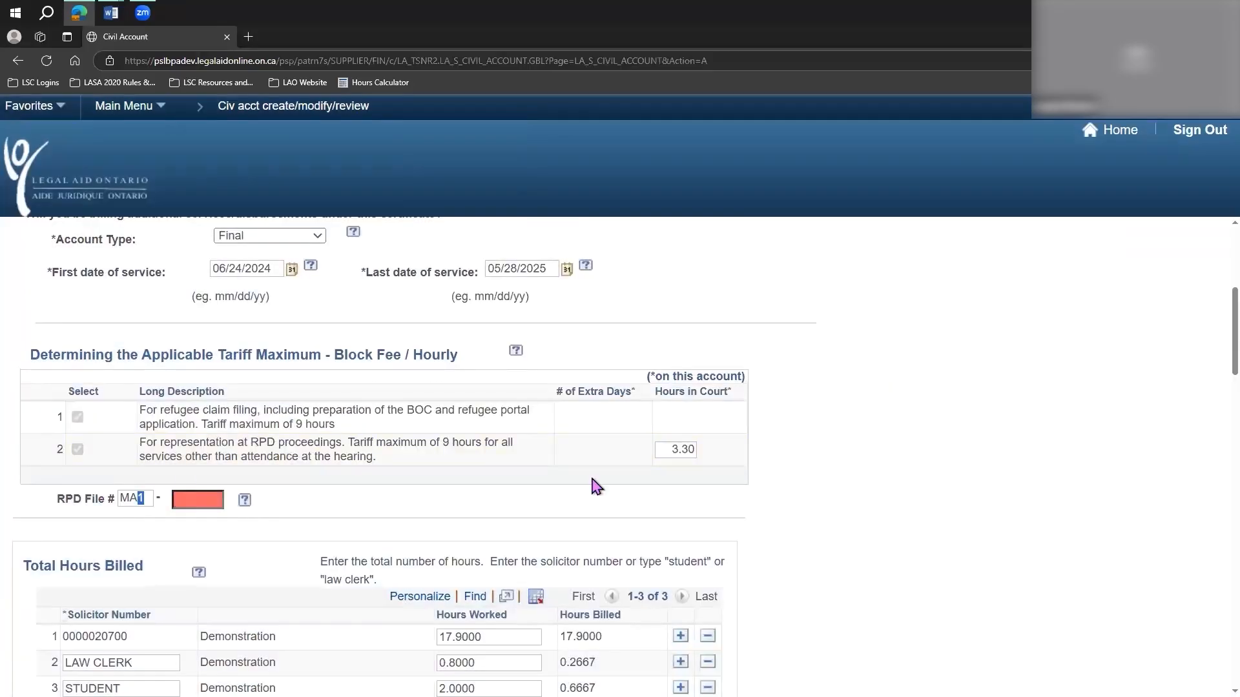
pyautogui.click(718, 446)
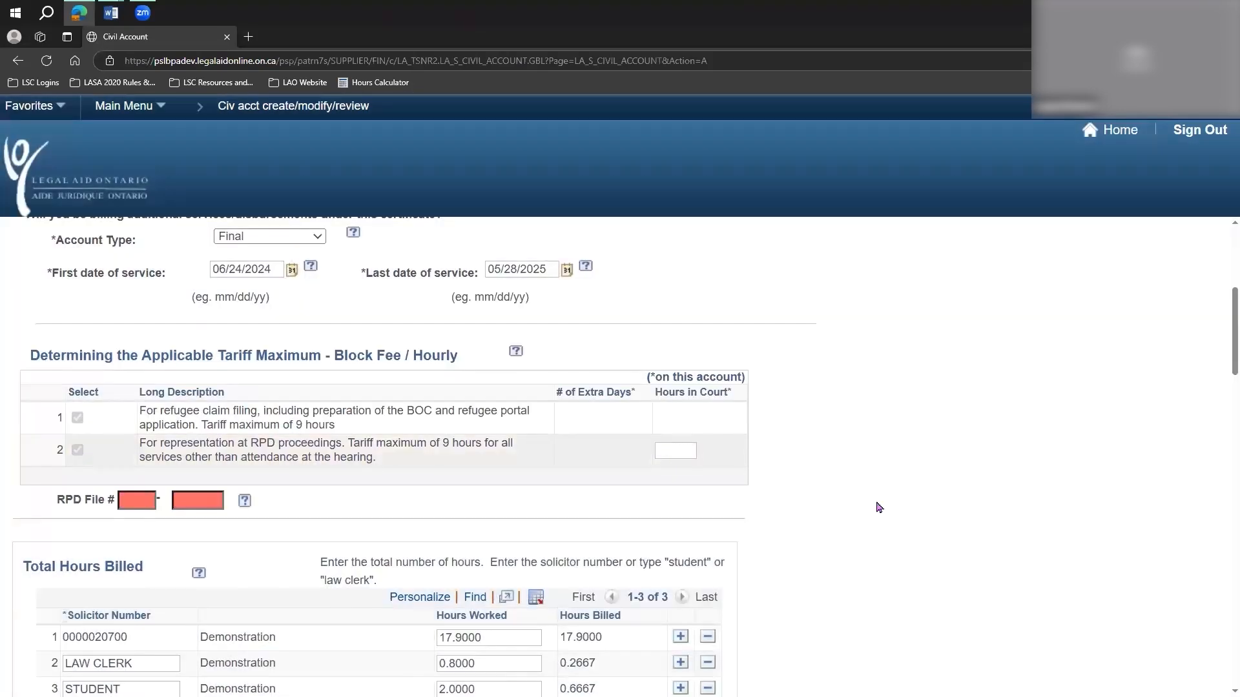
pyautogui.scroll(3, 878, 508)
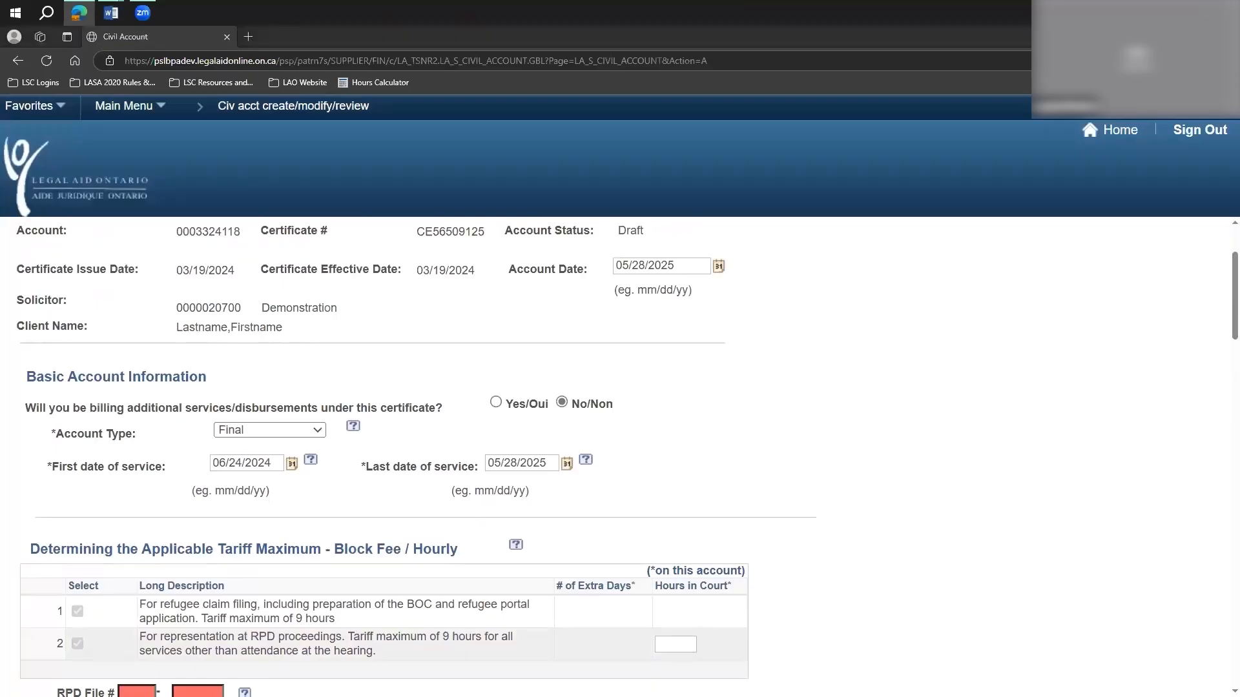
# Examine the block fee/hourly tariff section, highlighting the maximum hours for refugee claim filing and for representation at RPD proceedings.
pyautogui.moveTo(29, 549); pyautogui.dragTo(464, 544)
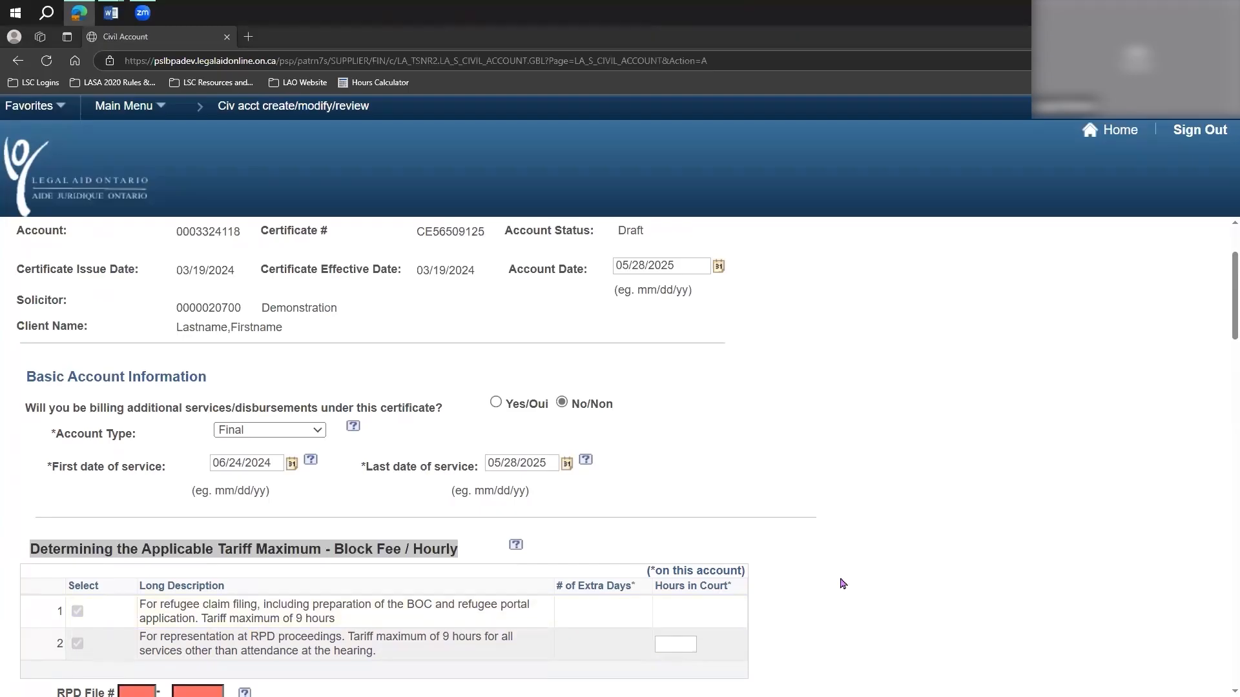
pyautogui.click(837, 600)
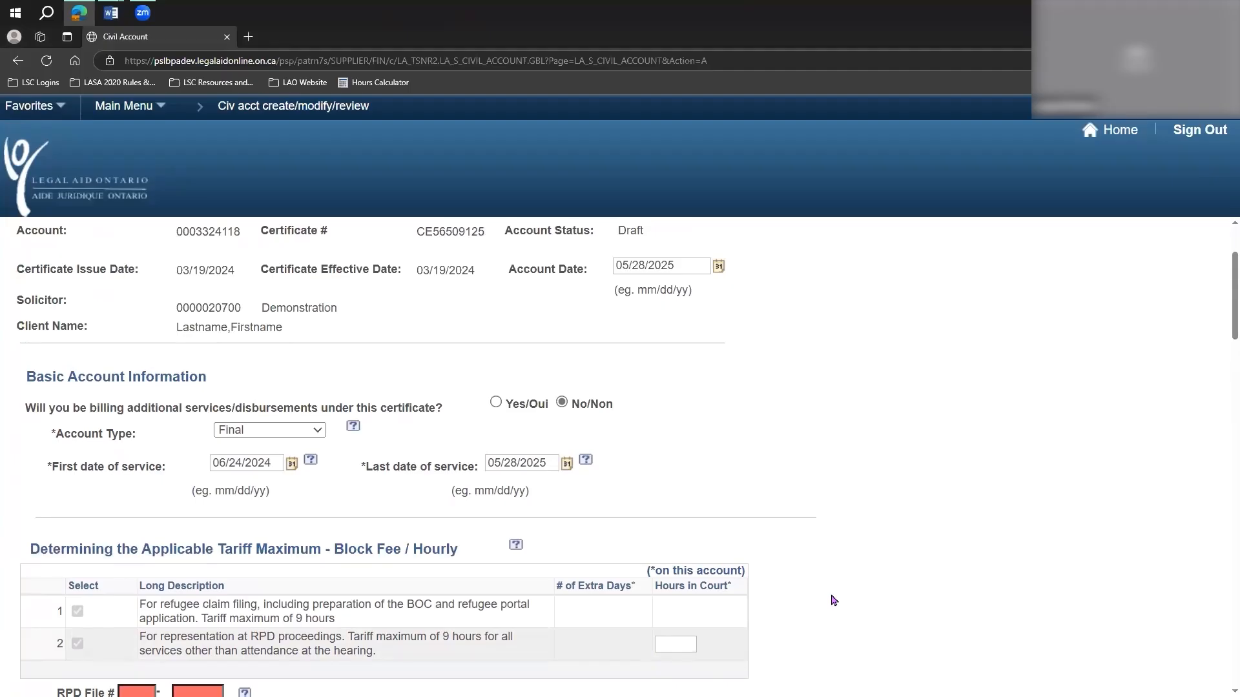
pyautogui.scroll(-2, 833, 600)
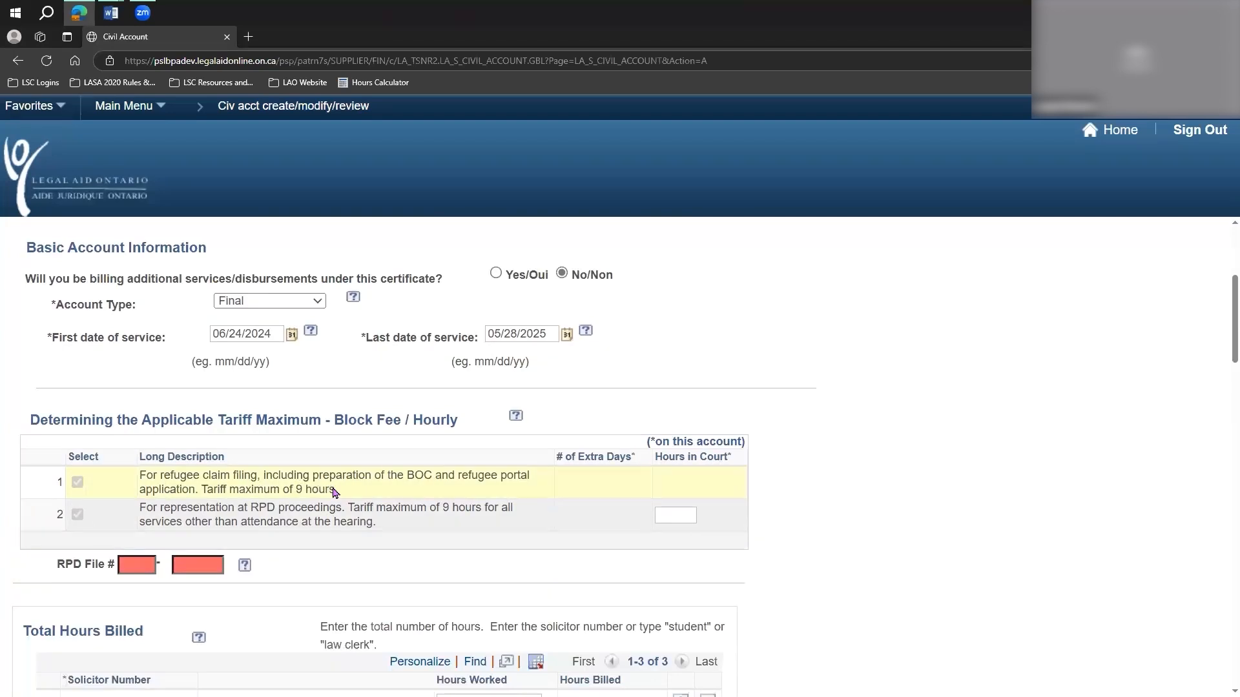
pyautogui.moveTo(334, 489); pyautogui.dragTo(293, 489)
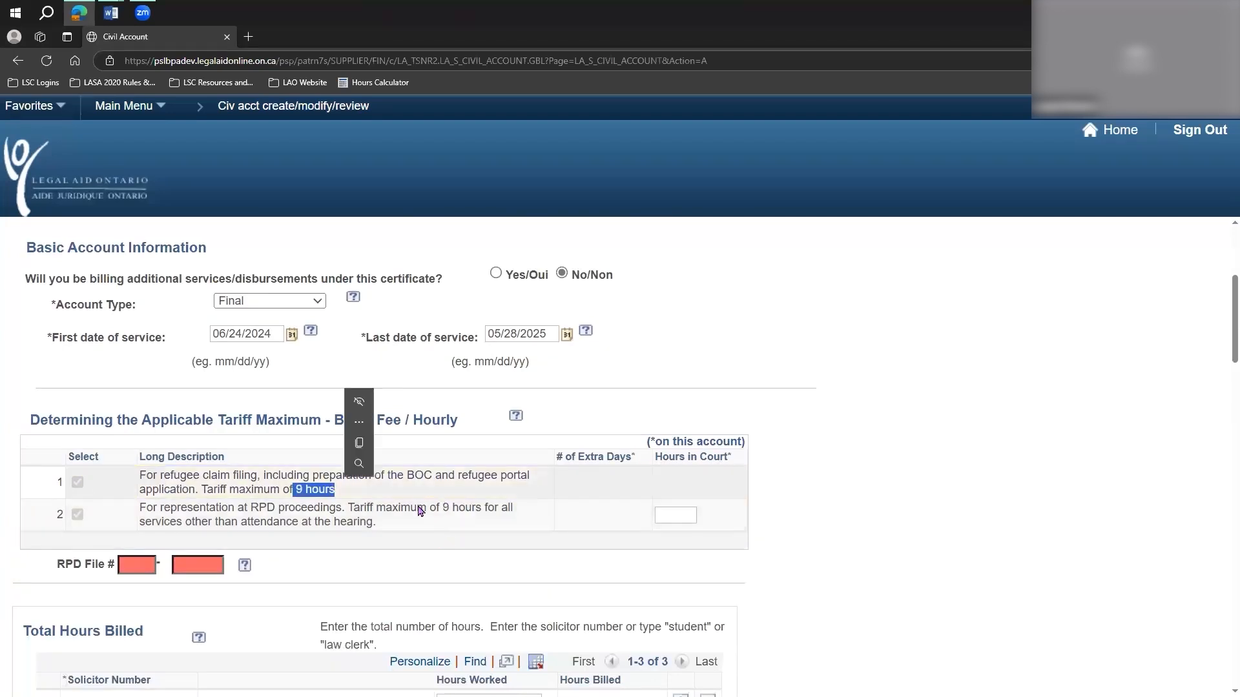
pyautogui.click(415, 532)
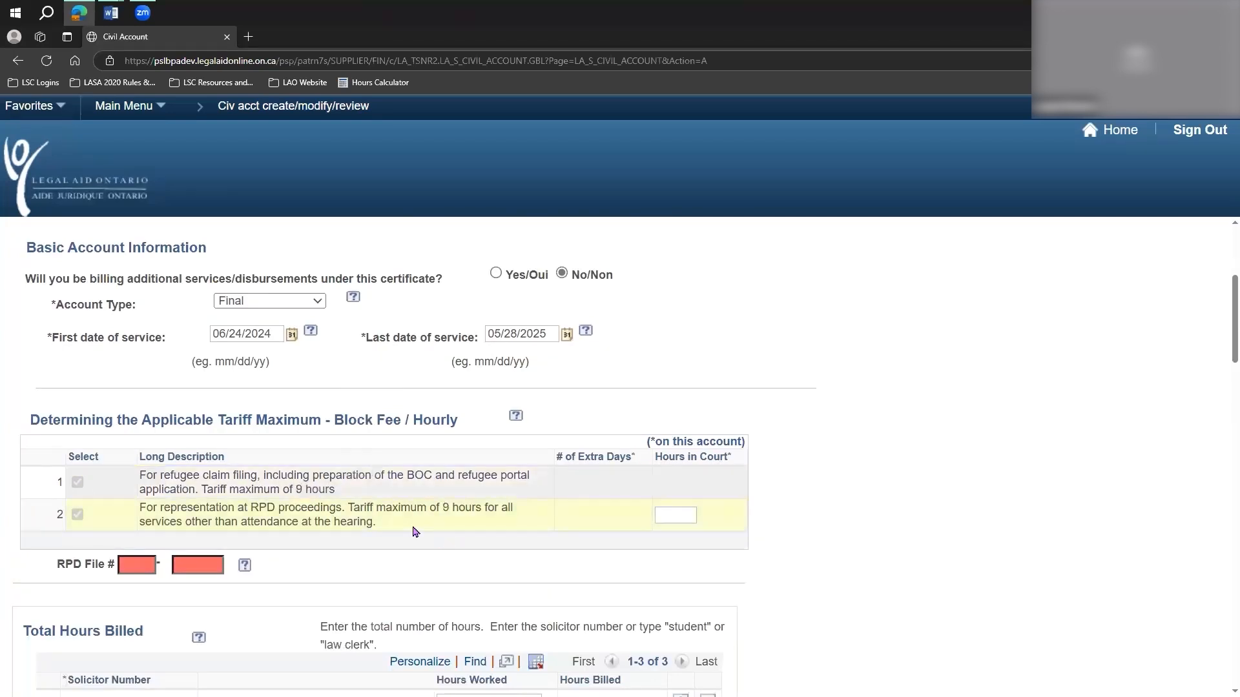
pyautogui.moveTo(443, 508); pyautogui.dragTo(481, 508)
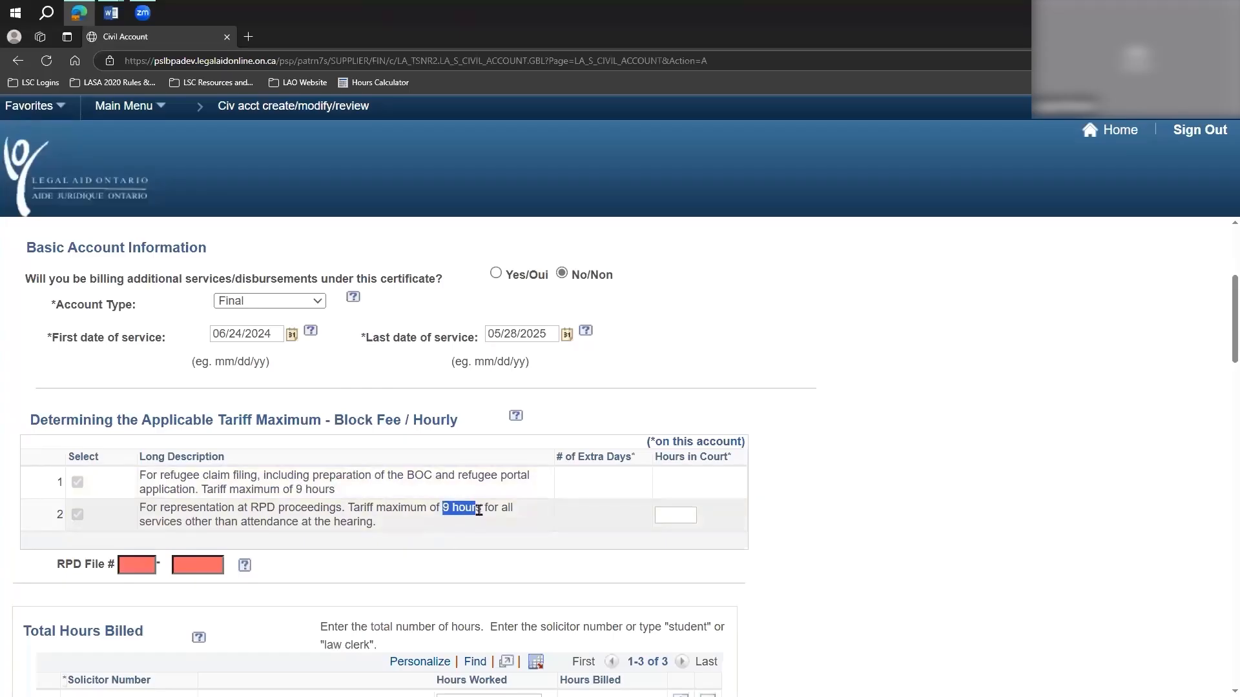
pyautogui.click(415, 525)
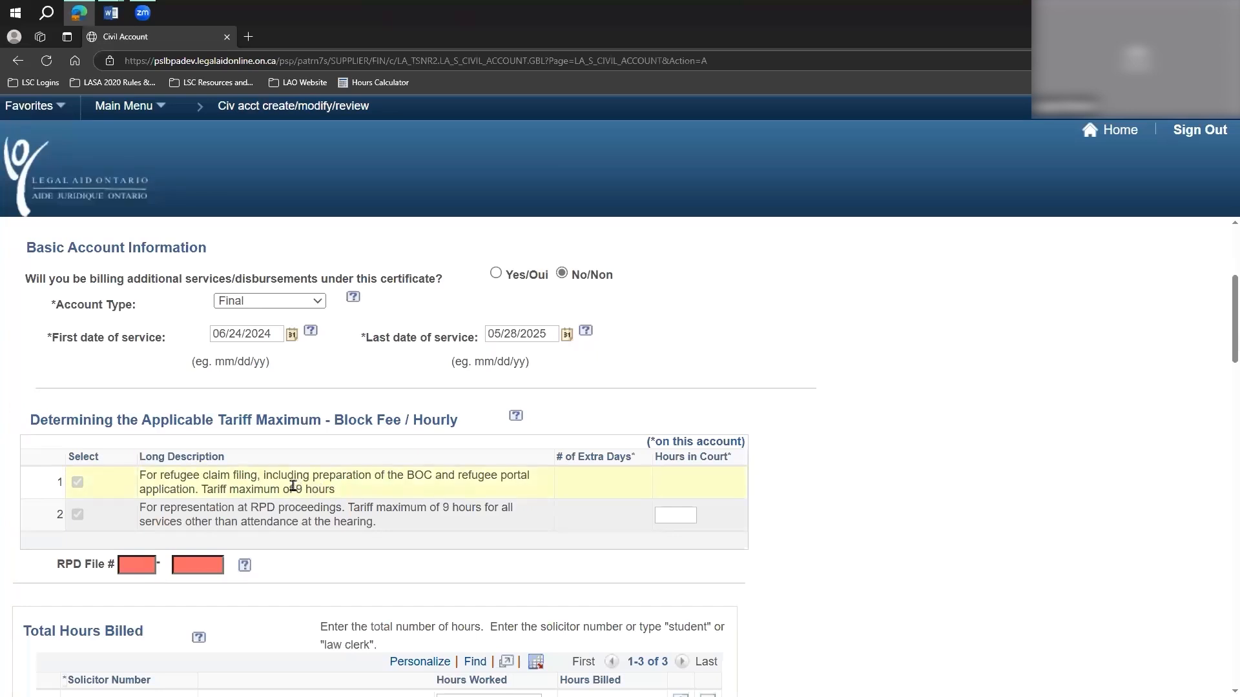
pyautogui.moveTo(308, 489); pyautogui.dragTo(342, 492)
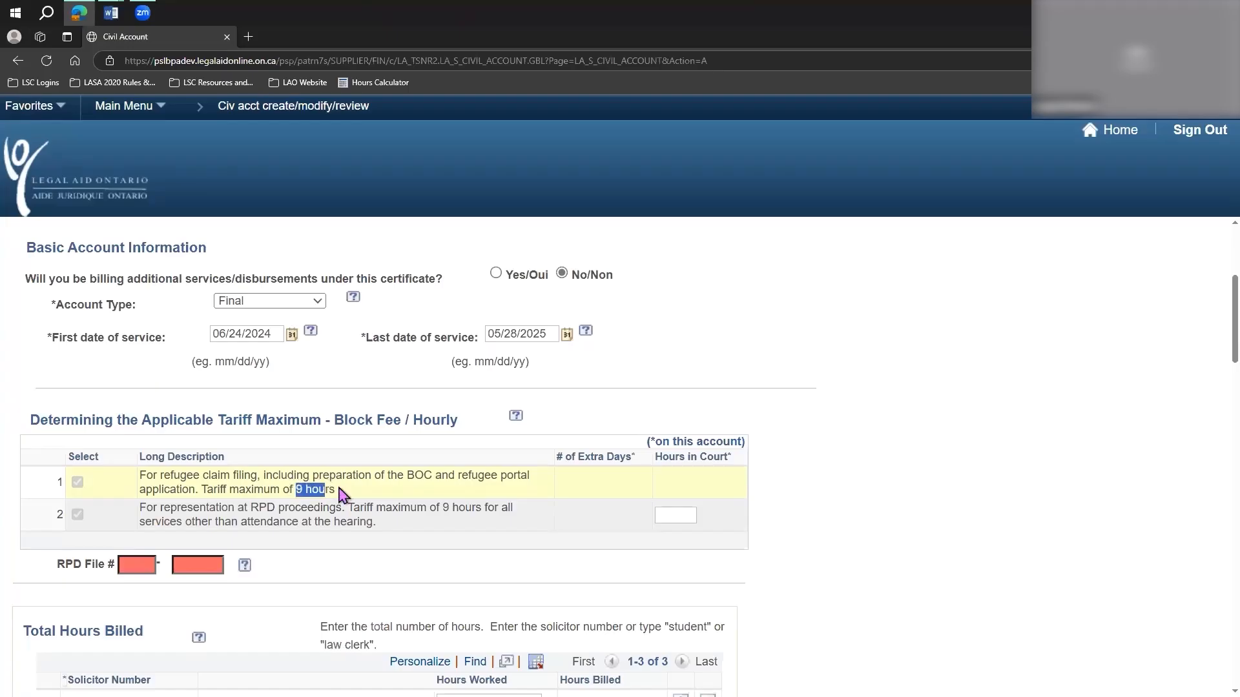
pyautogui.click(442, 508)
pyautogui.moveTo(441, 508); pyautogui.dragTo(484, 514)
pyautogui.click(484, 514)
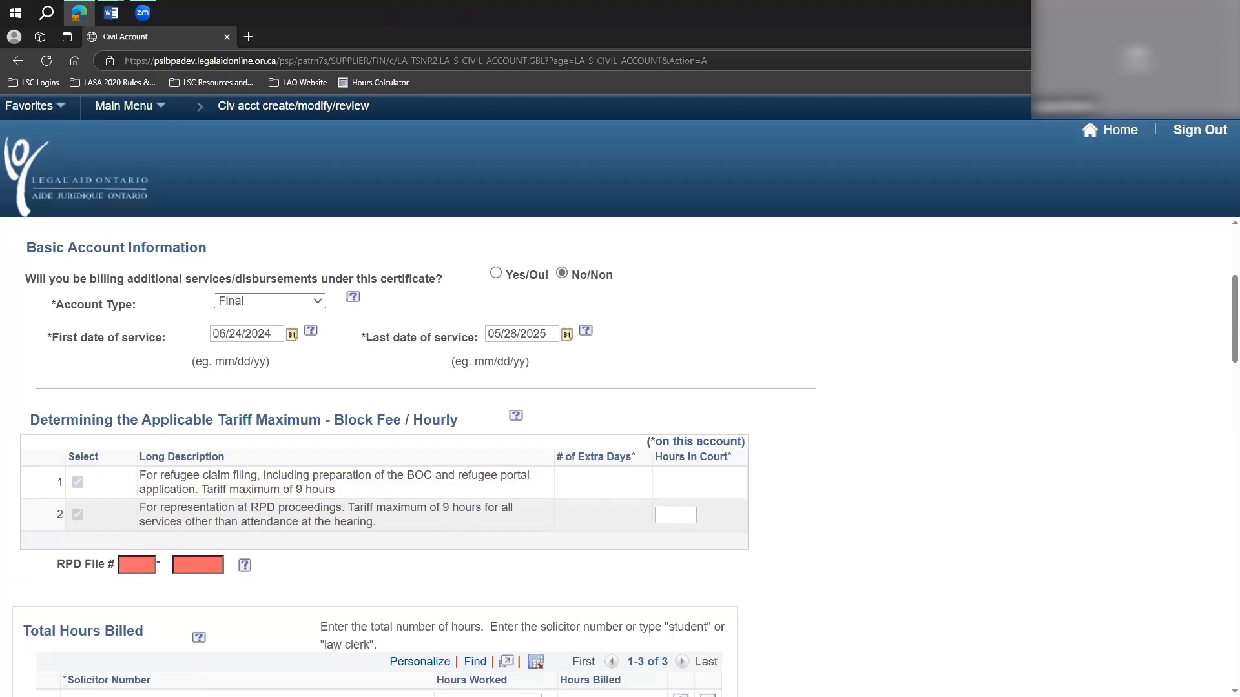
# Look up the 05/28/2025 remote hearing in the Word docket and enter 3.3 hours in court for the RPD proceedings on the account form.
pyautogui.click(680, 515)
pyautogui.moveTo(113, 18)
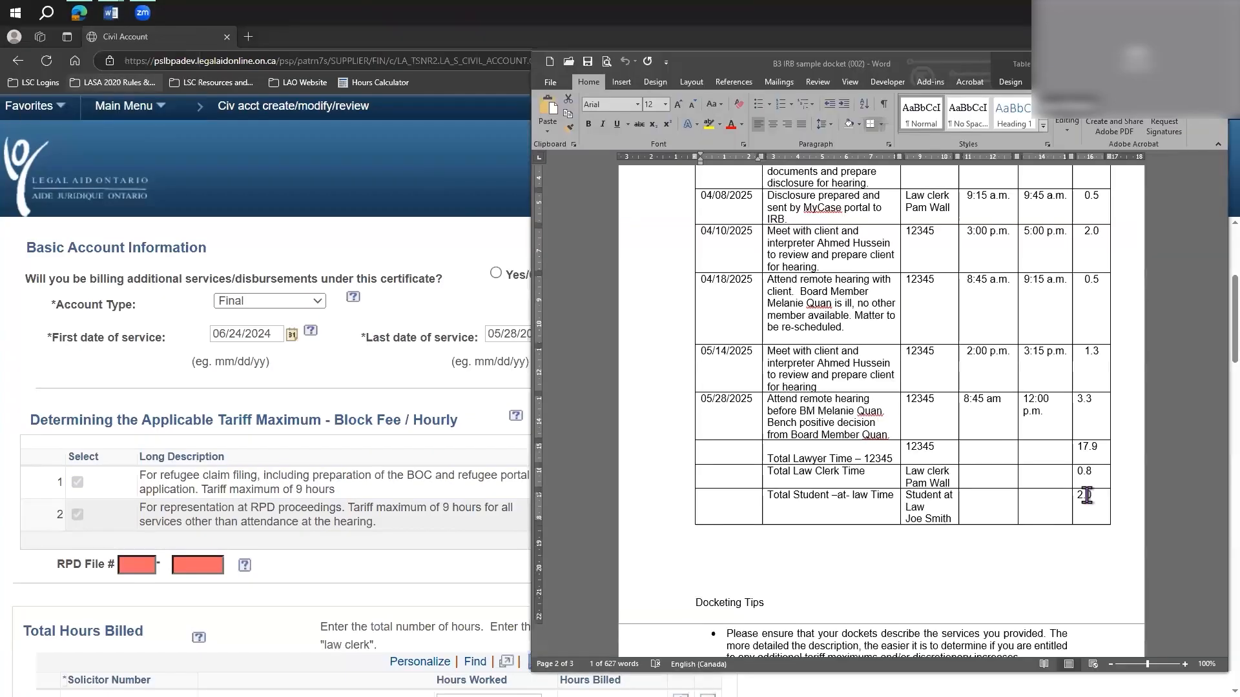
pyautogui.click(767, 404)
pyautogui.click(846, 406)
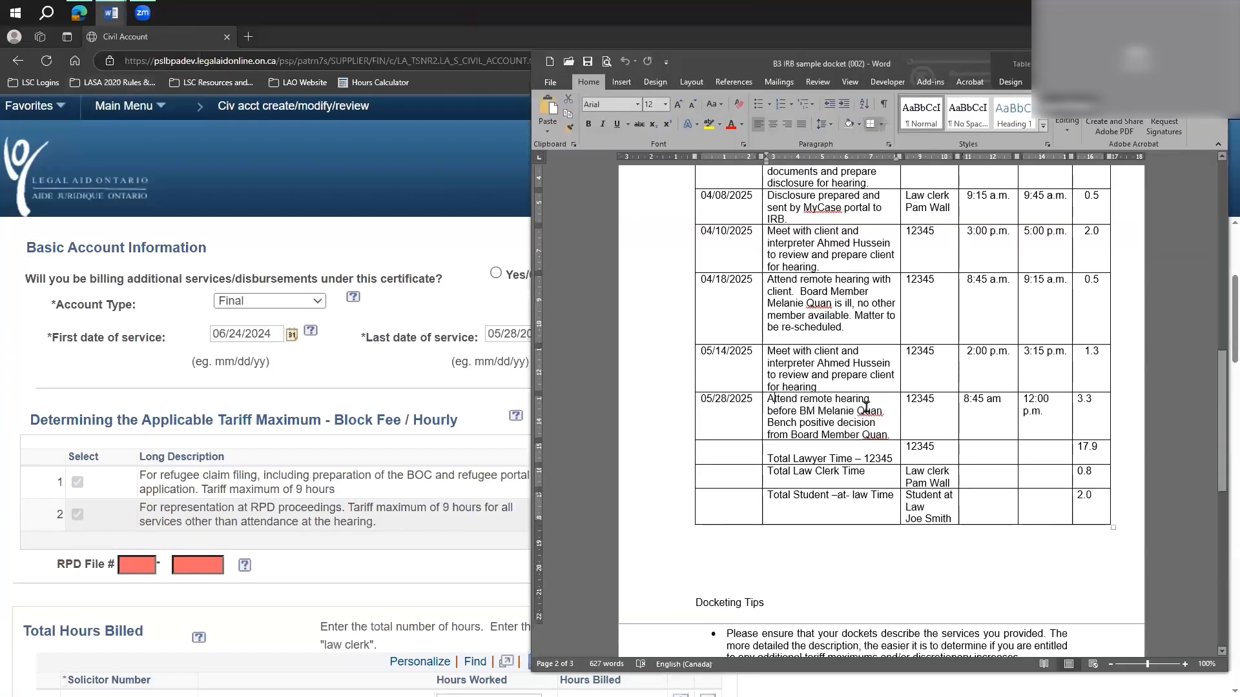
pyautogui.doubleClick(1085, 399)
pyautogui.hotkey('ctrl', 'c')
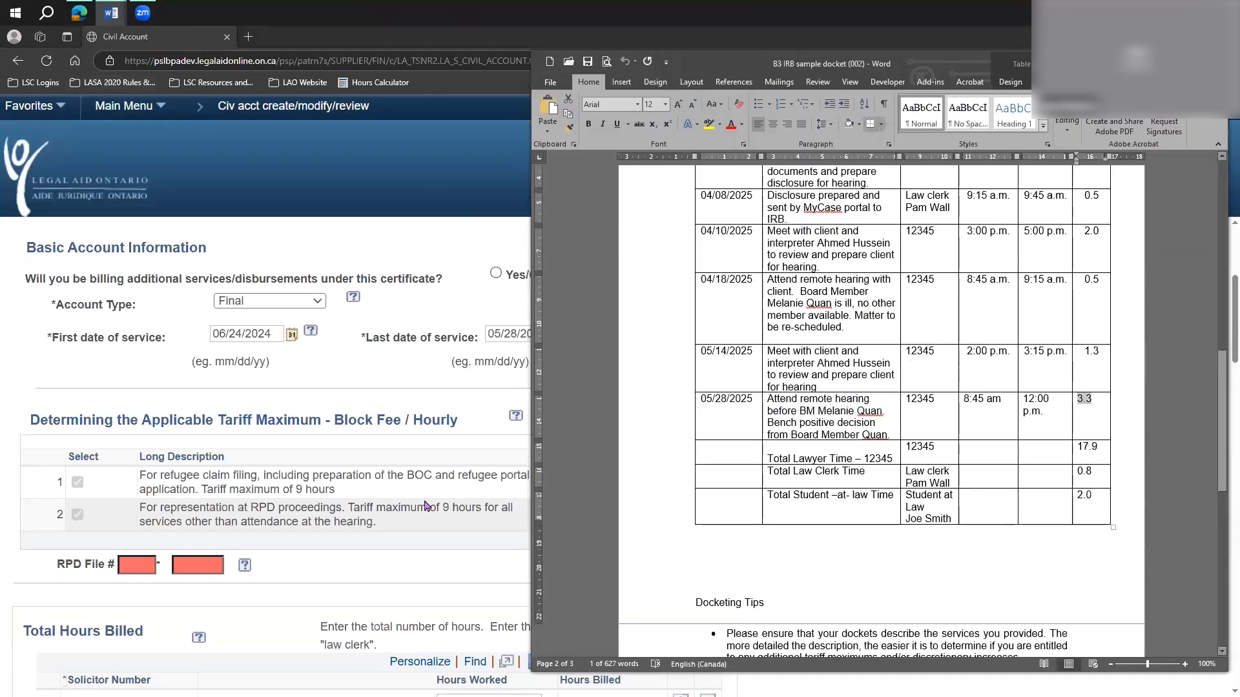
pyautogui.click(508, 487)
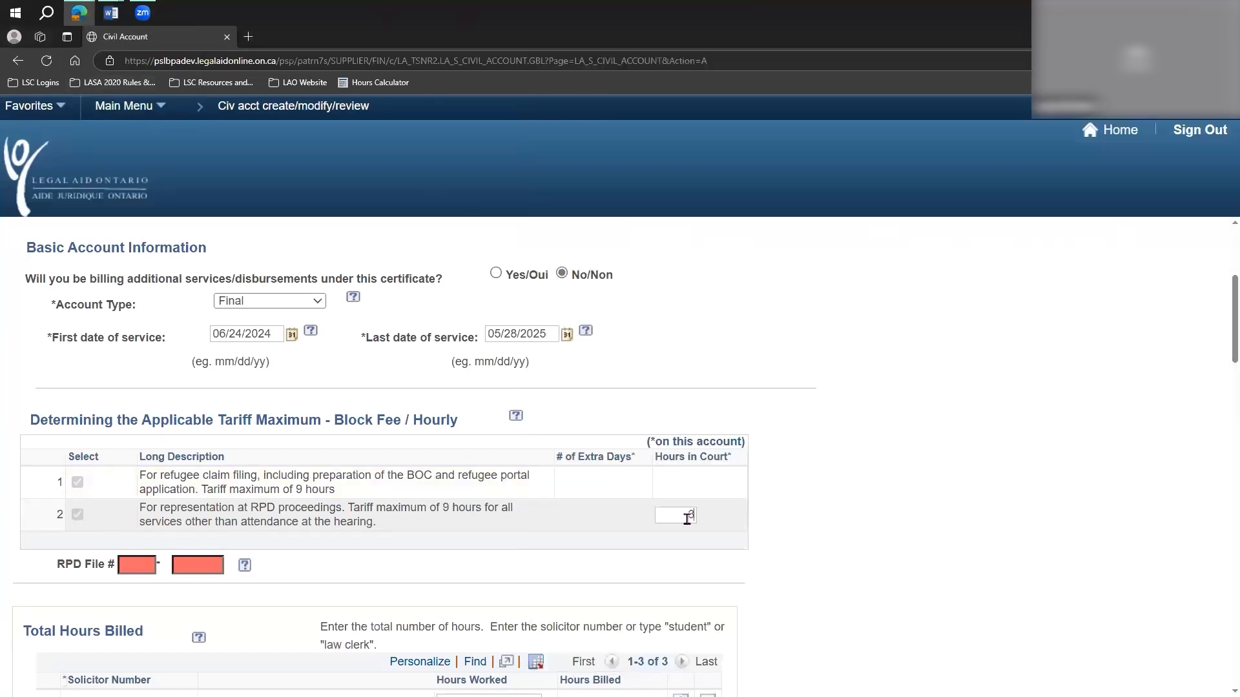
pyautogui.hotkey('ctrl', 'v')
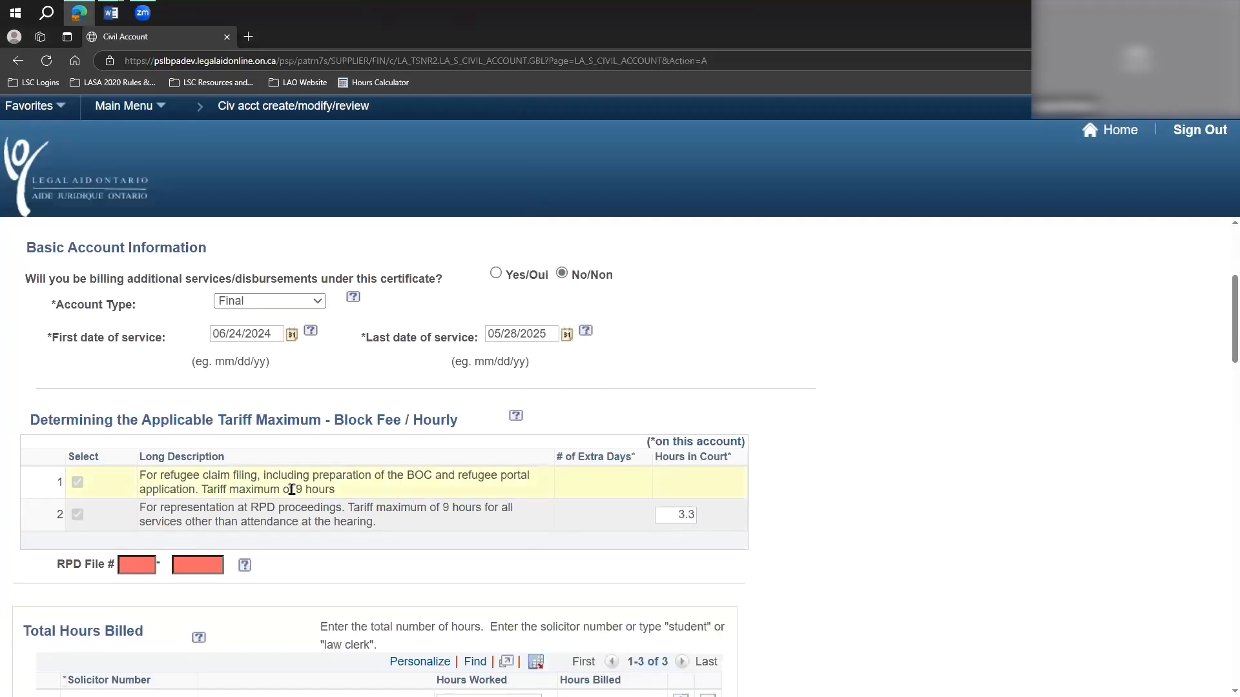
# Review the 9-hour maximums in the two tariff descriptions again.
pyautogui.moveTo(295, 489); pyautogui.dragTo(335, 491)
pyautogui.moveTo(443, 508); pyautogui.dragTo(481, 509)
pyautogui.click(565, 534)
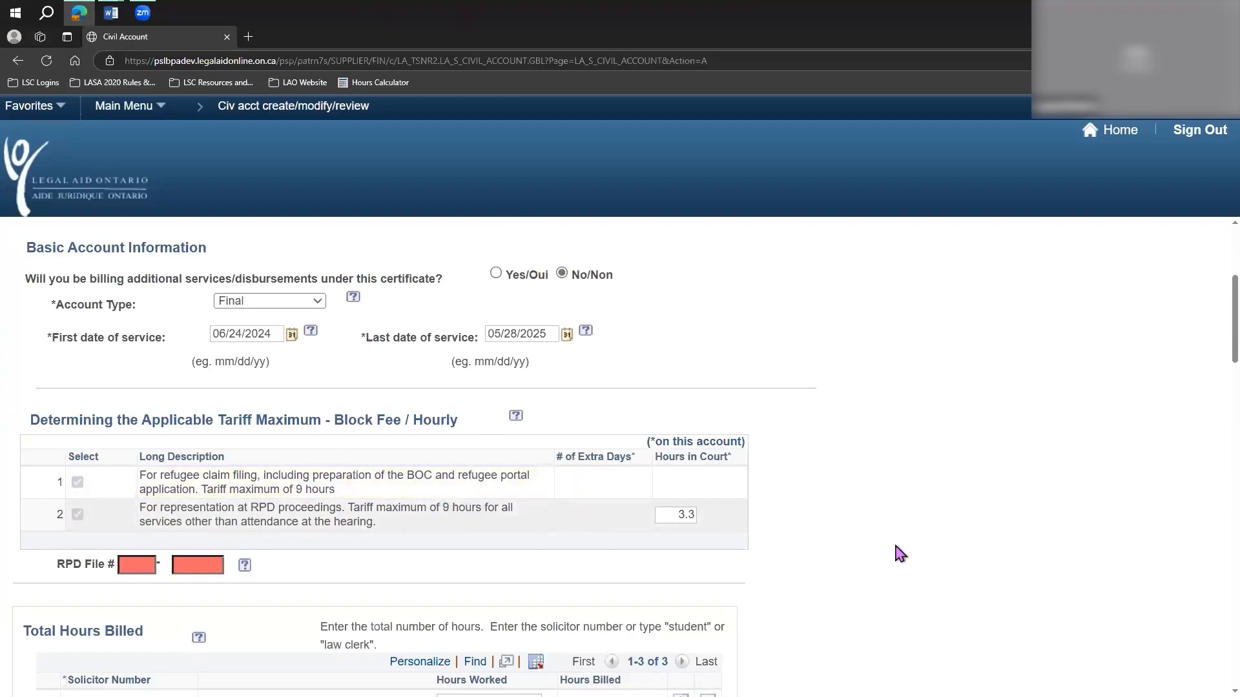
# Enter the prefix and the five-digit portion of the RPD file number.
pyautogui.scroll(-3, 897, 552)
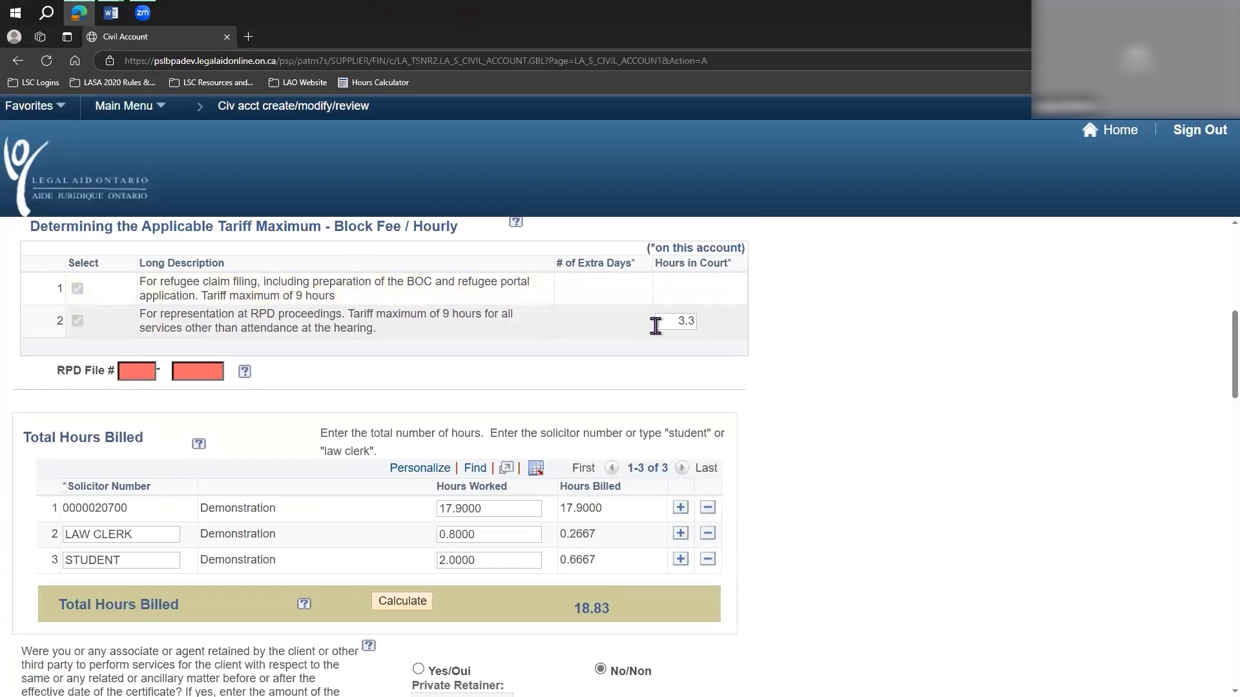
pyautogui.click(140, 372)
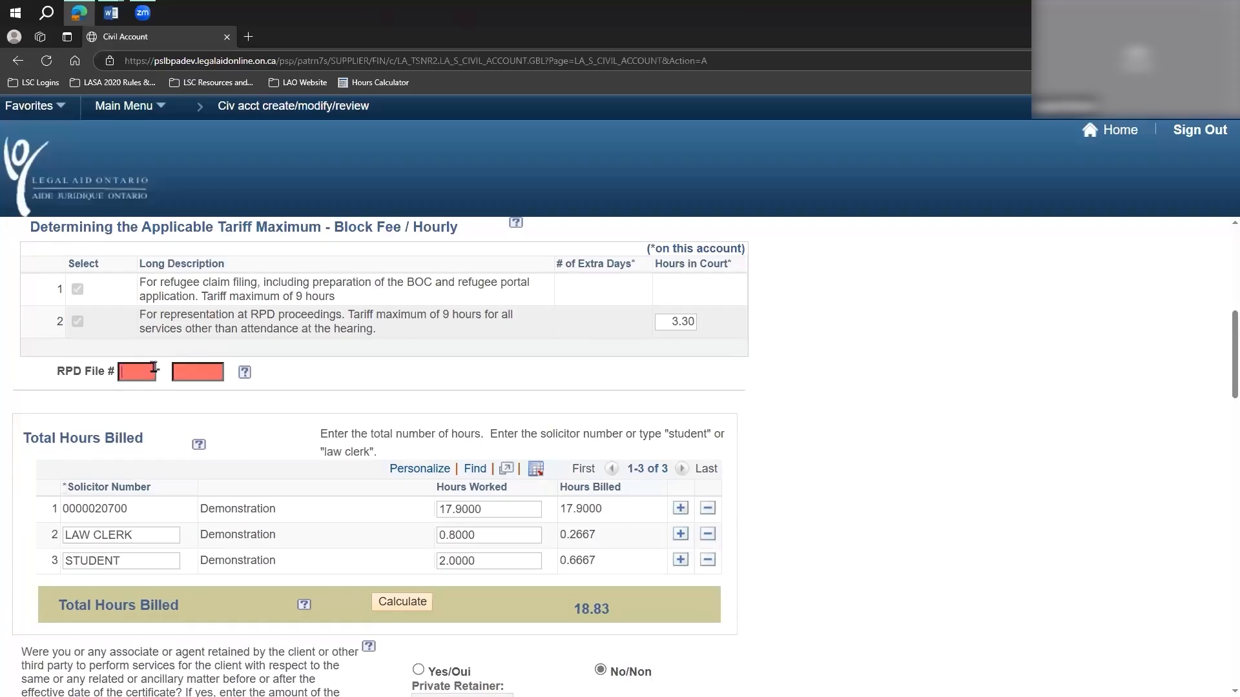
pyautogui.write('MA')
pyautogui.write('1')
pyautogui.click(192, 373)
pyautogui.write('23456')
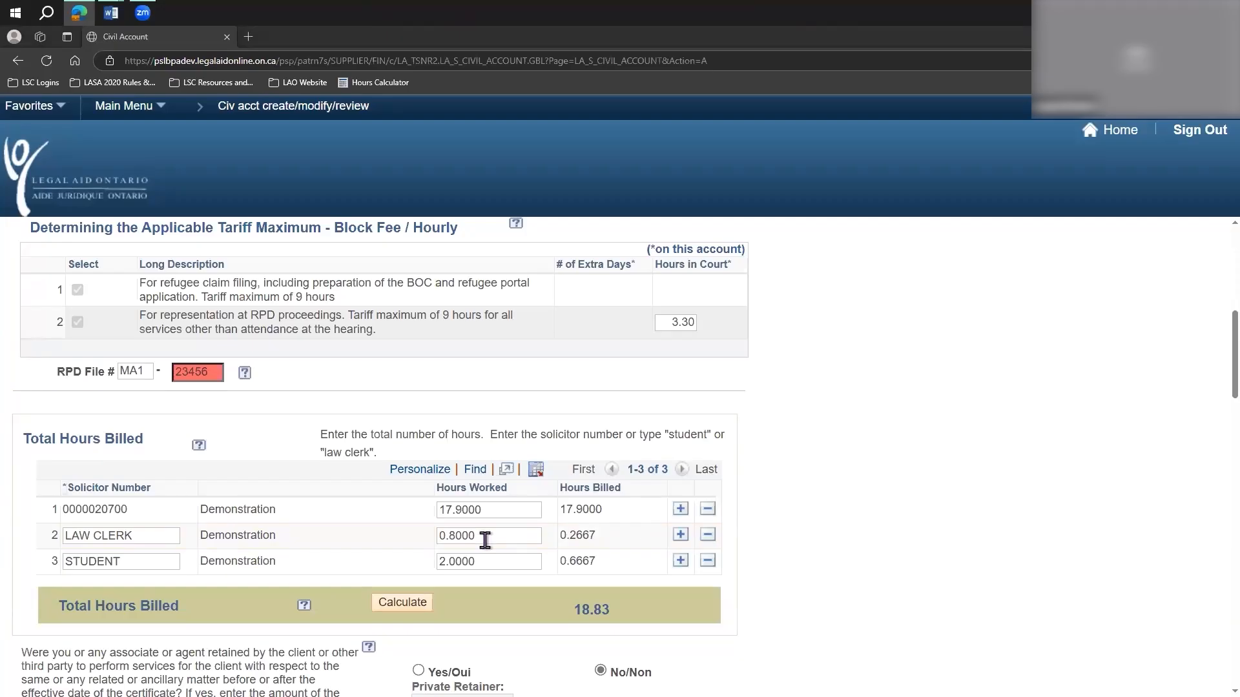
# Delete the law clerk and student rows from the Total Hours Billed table.
pyautogui.click(707, 535)
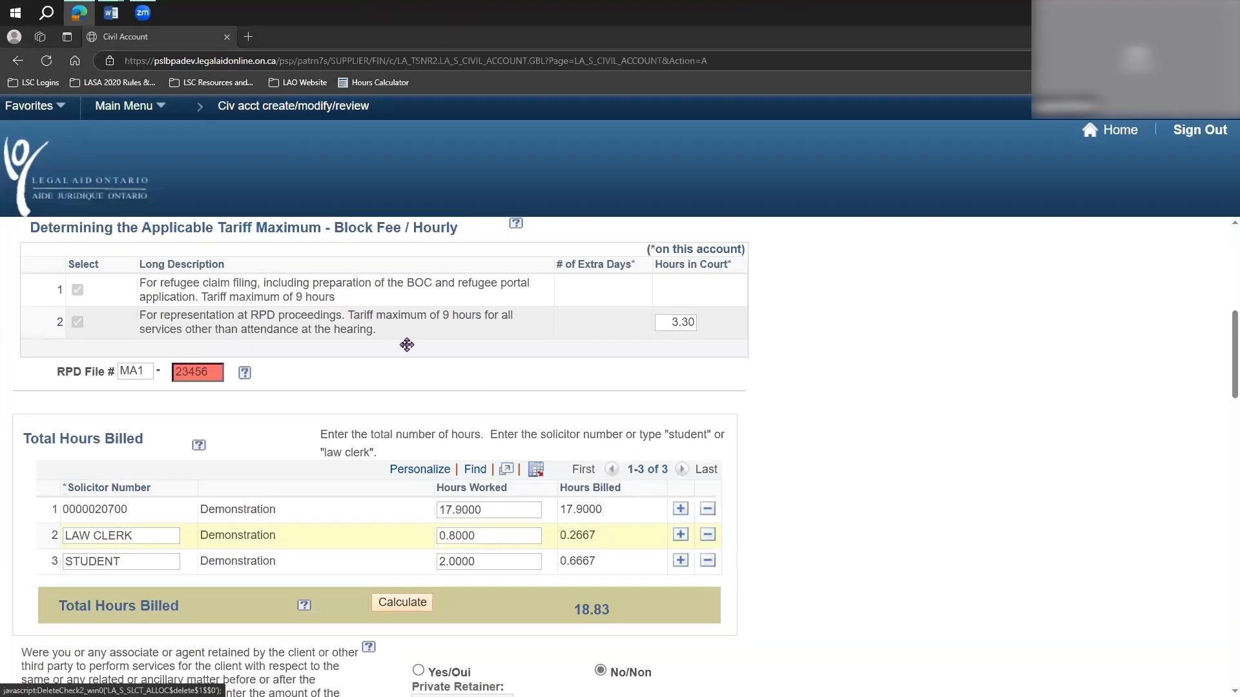
pyautogui.click(707, 536)
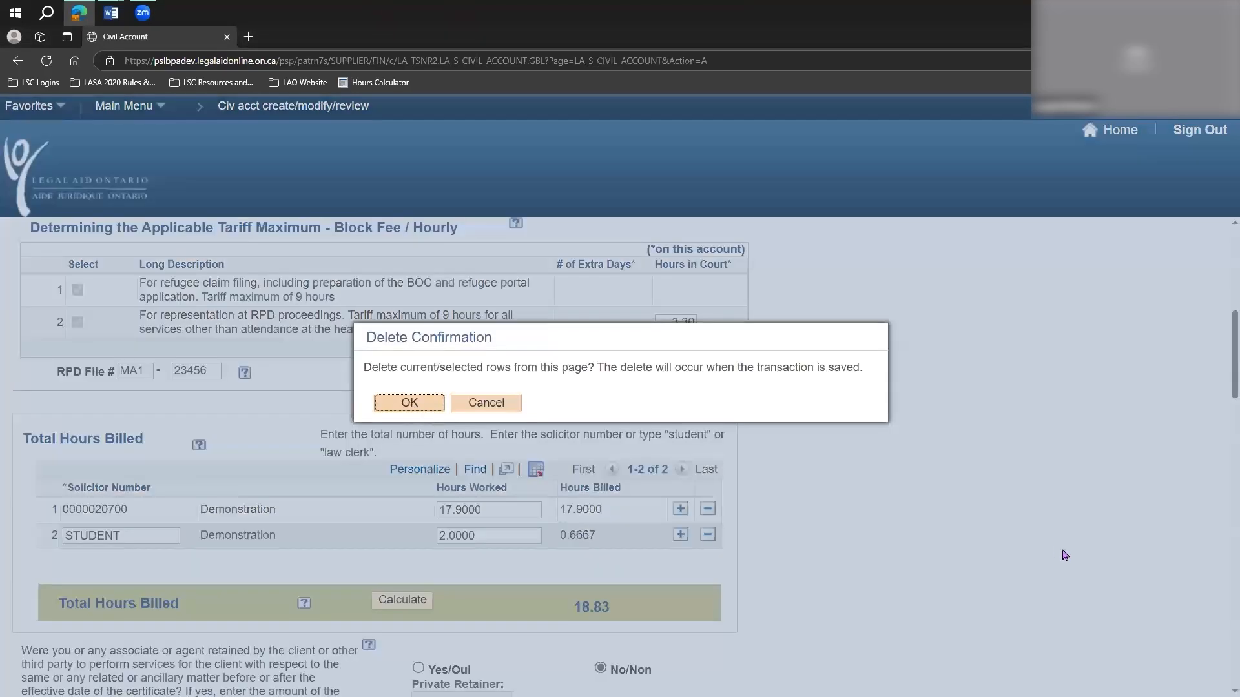
pyautogui.click(409, 402)
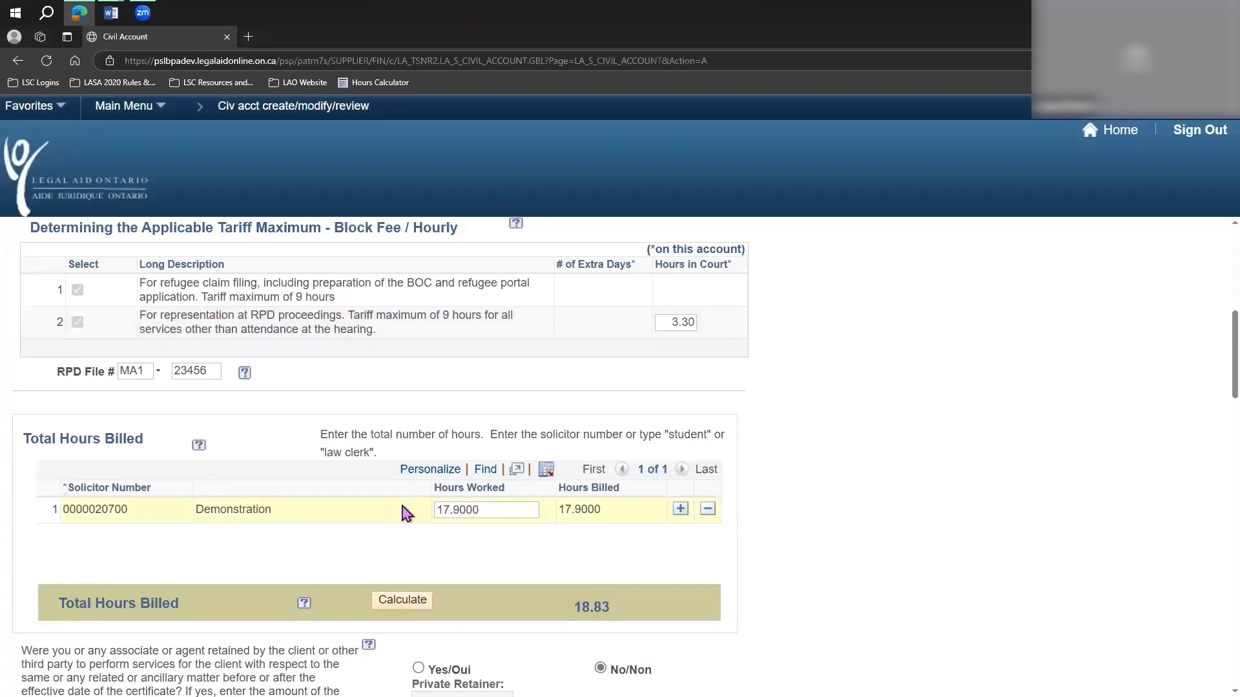
# Clear the solicitor's hours worked, recalculate the total hours billed, and point out the solicitor's row.
pyautogui.press('BackSpace')
pyautogui.click(407, 603)
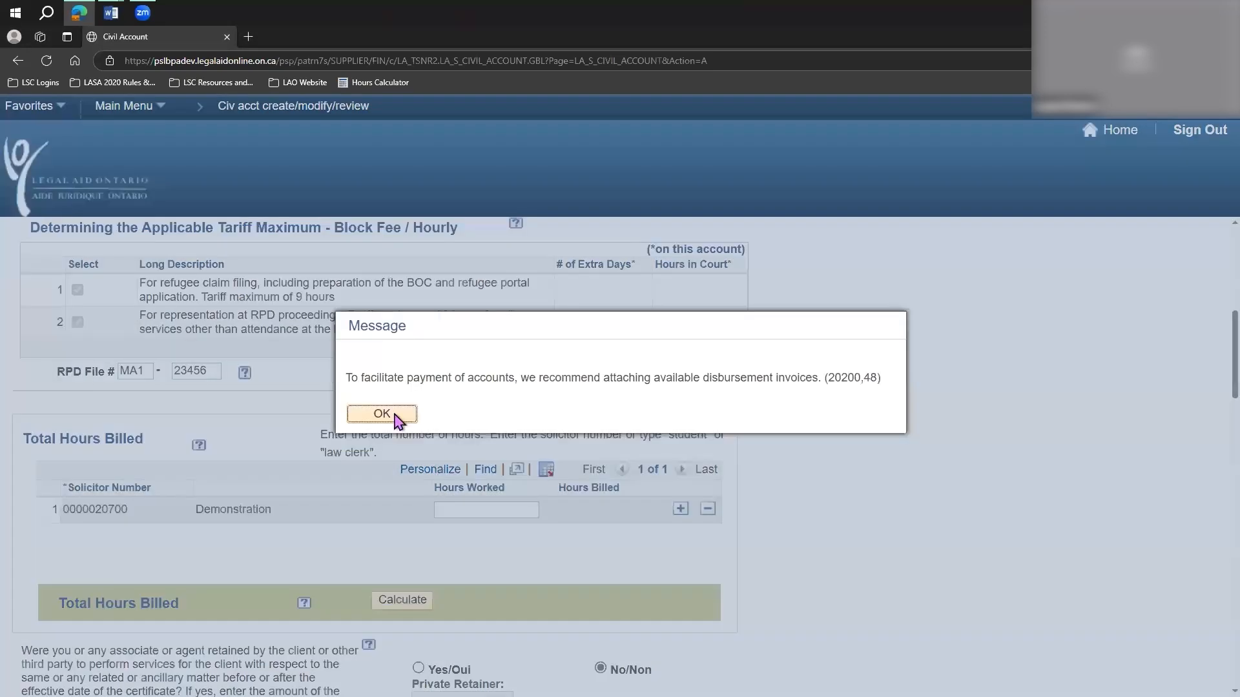
pyautogui.click(397, 416)
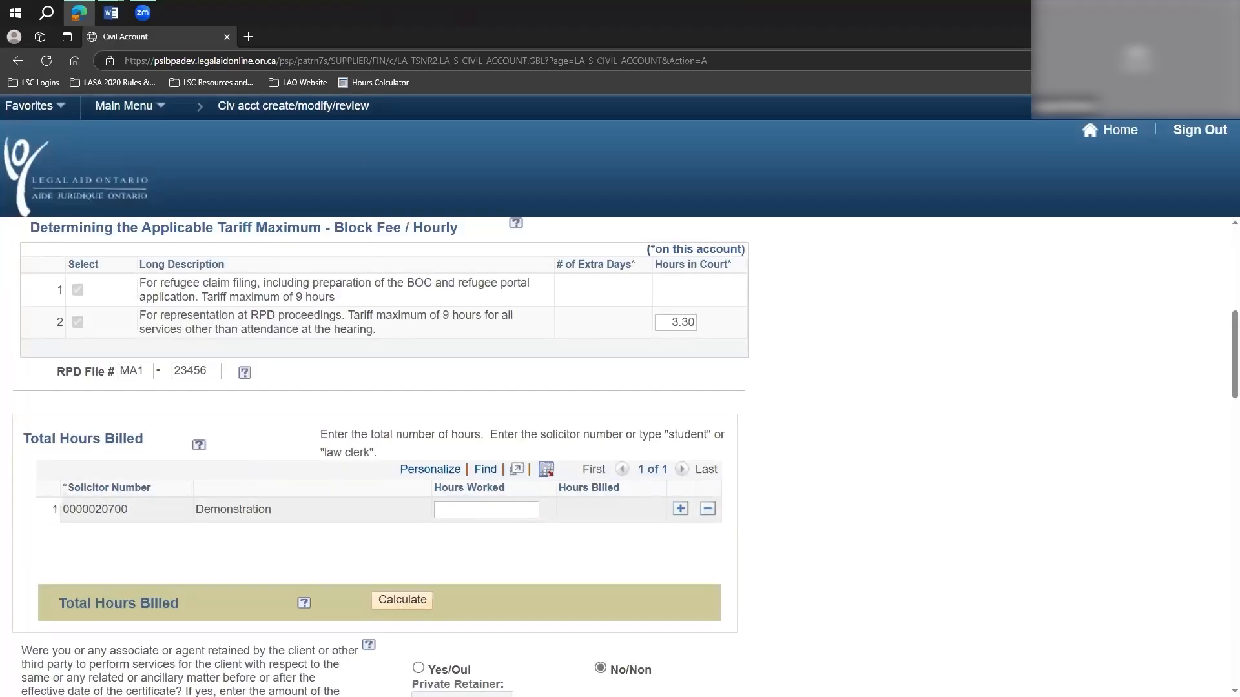
pyautogui.moveTo(294, 515); pyautogui.dragTo(63, 518)
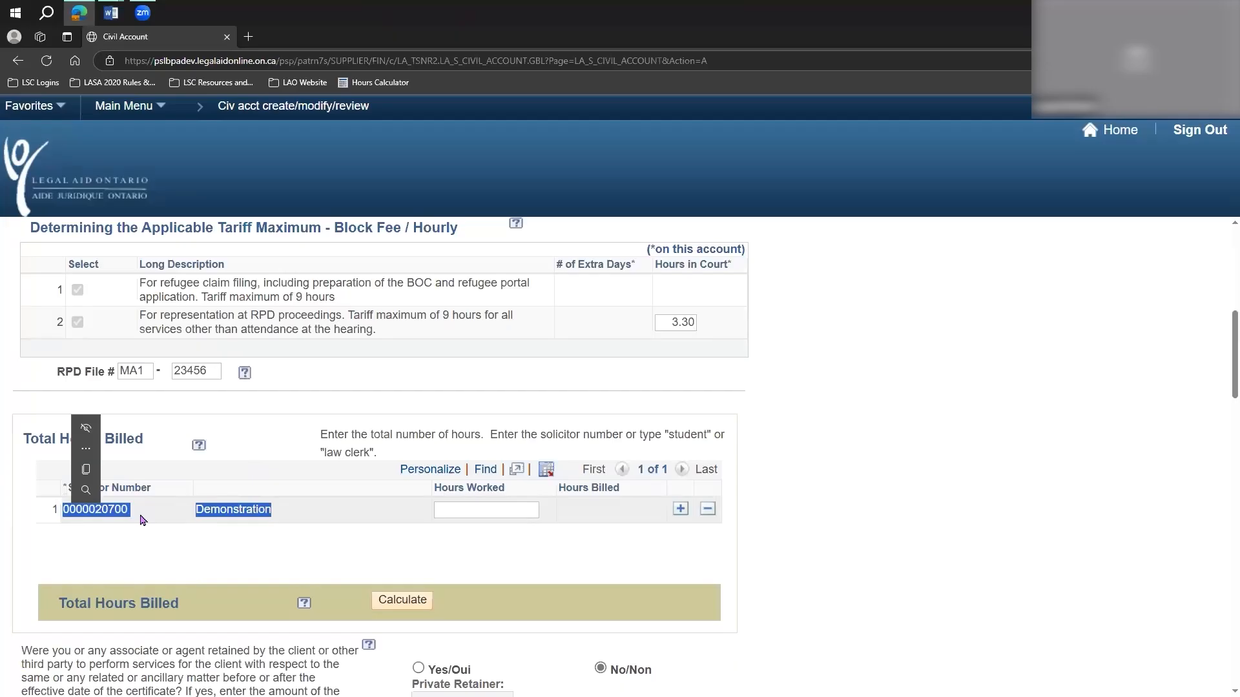
pyautogui.click(299, 521)
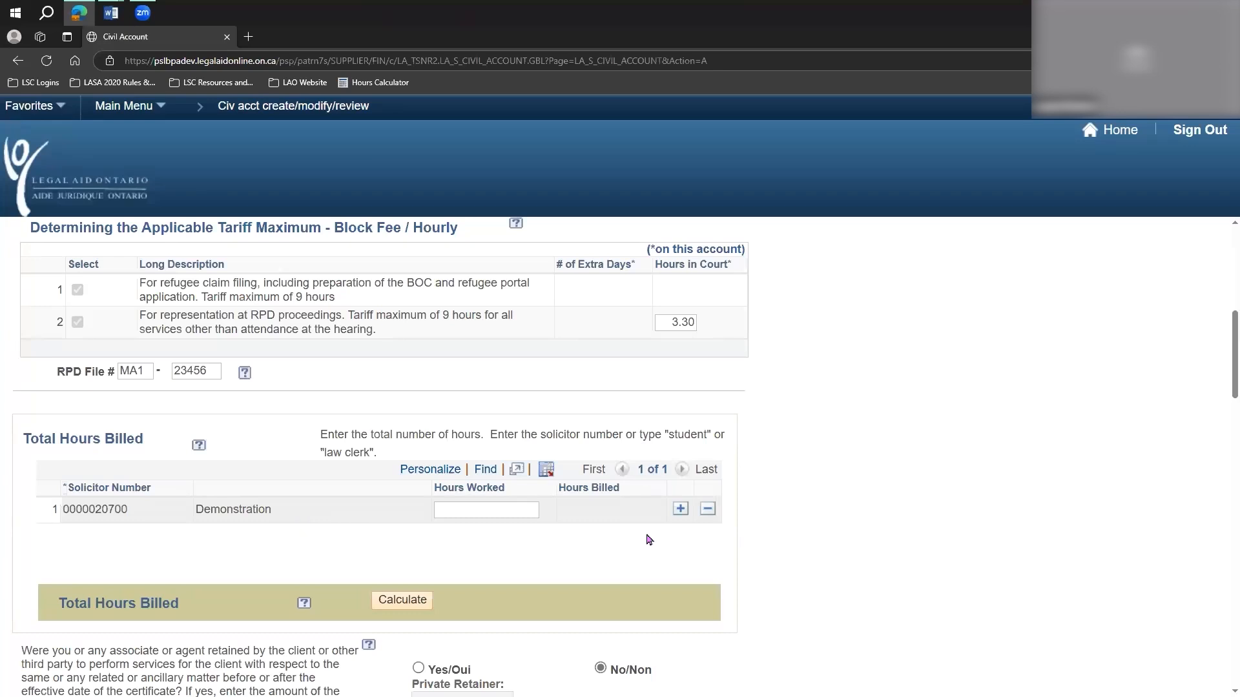
# Add two blank rows below the solicitor in the Total Hours Billed table.
pyautogui.click(680, 510)
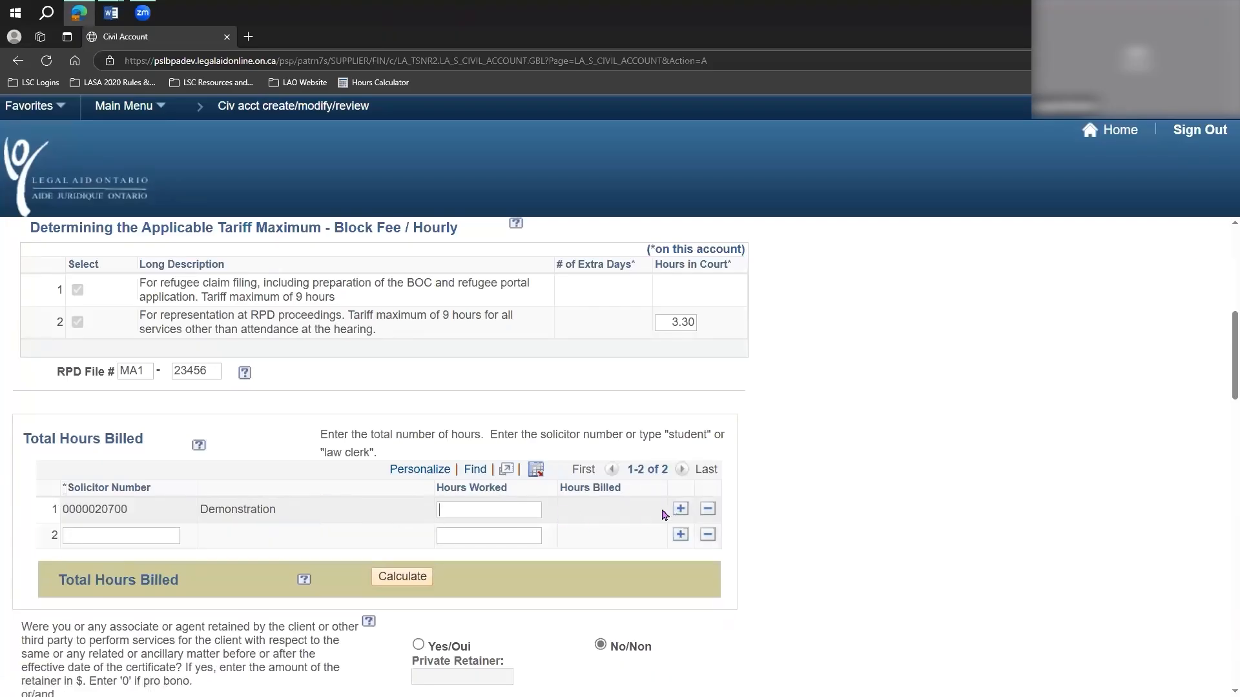
pyautogui.click(680, 535)
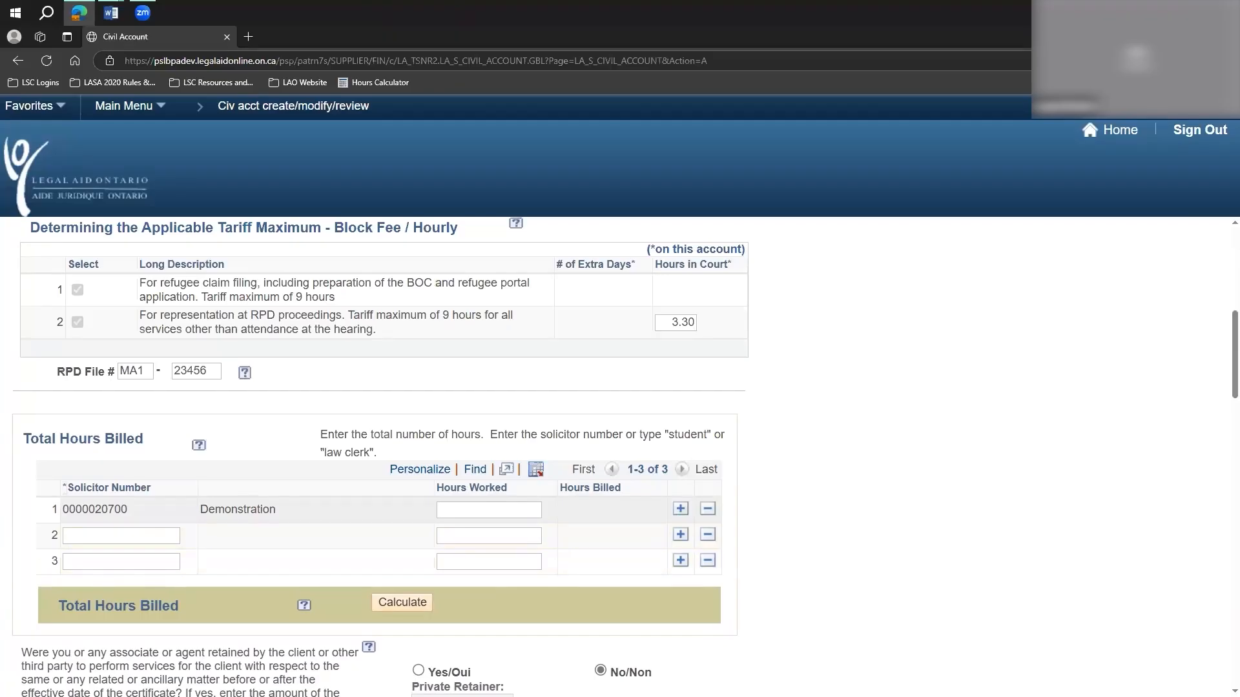
pyautogui.click(144, 538)
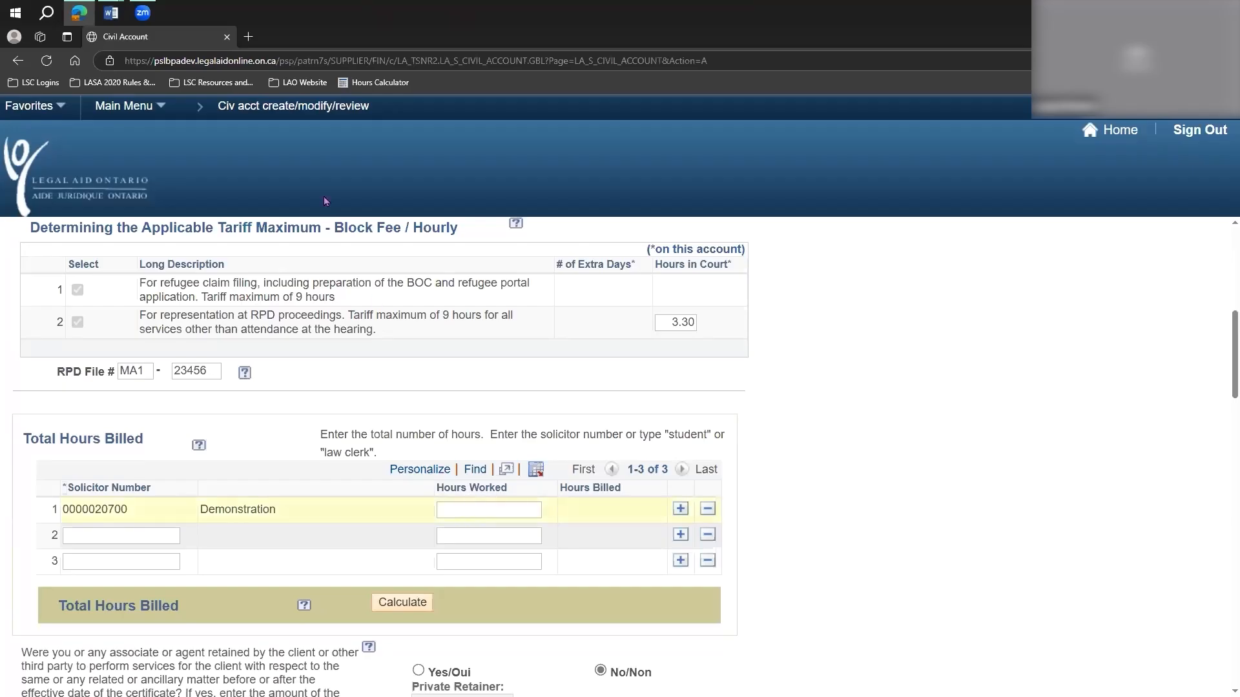
# Look up the total lawyer time in the B3 IRB sample docket and enter 17.9 as the solicitor's hours worked.
pyautogui.moveTo(111, 13)
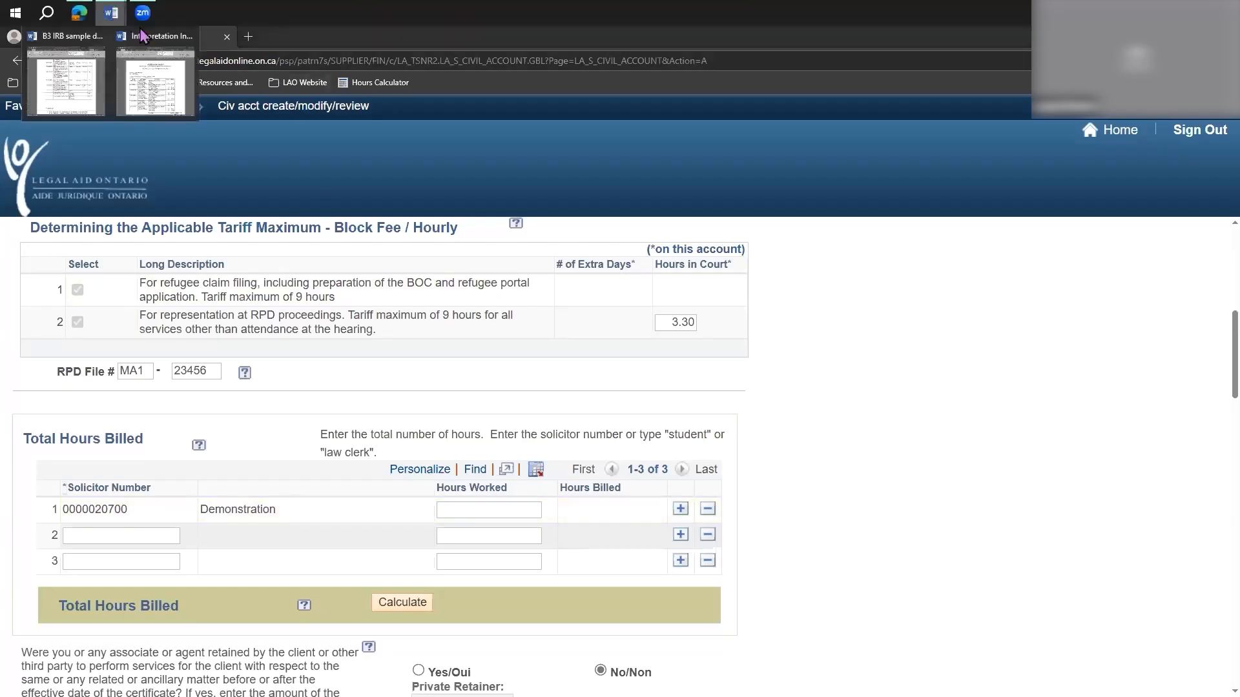
pyautogui.click(88, 91)
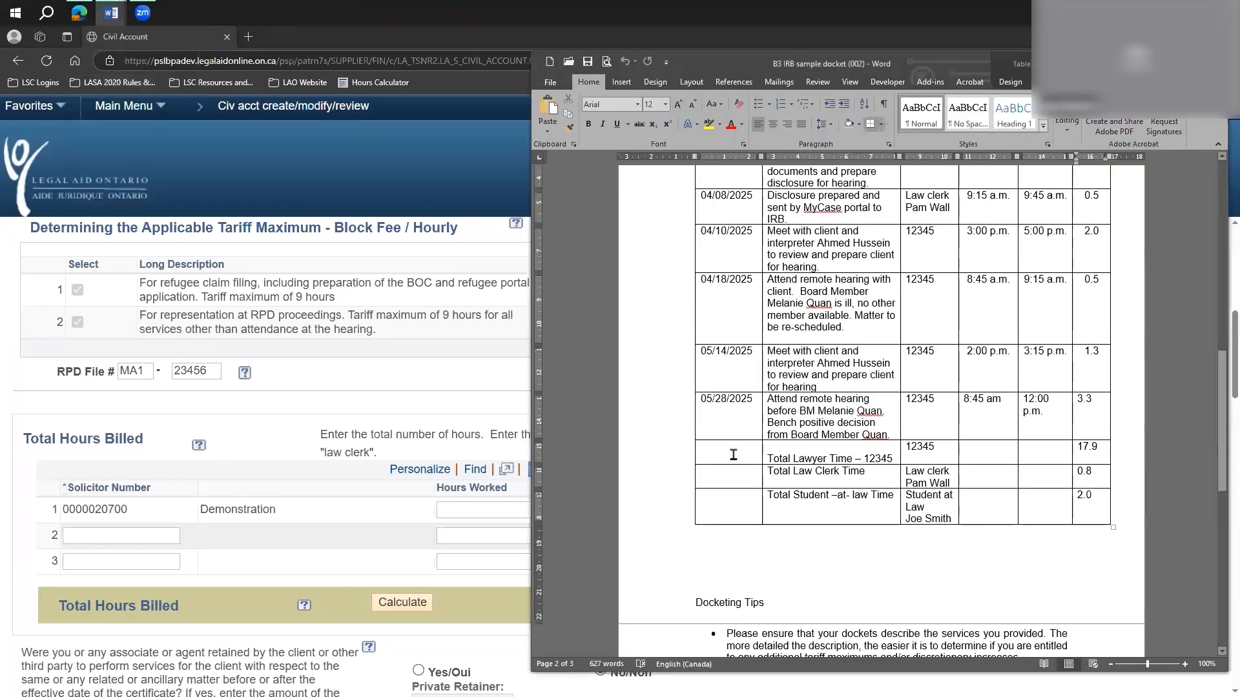
pyautogui.click(766, 458)
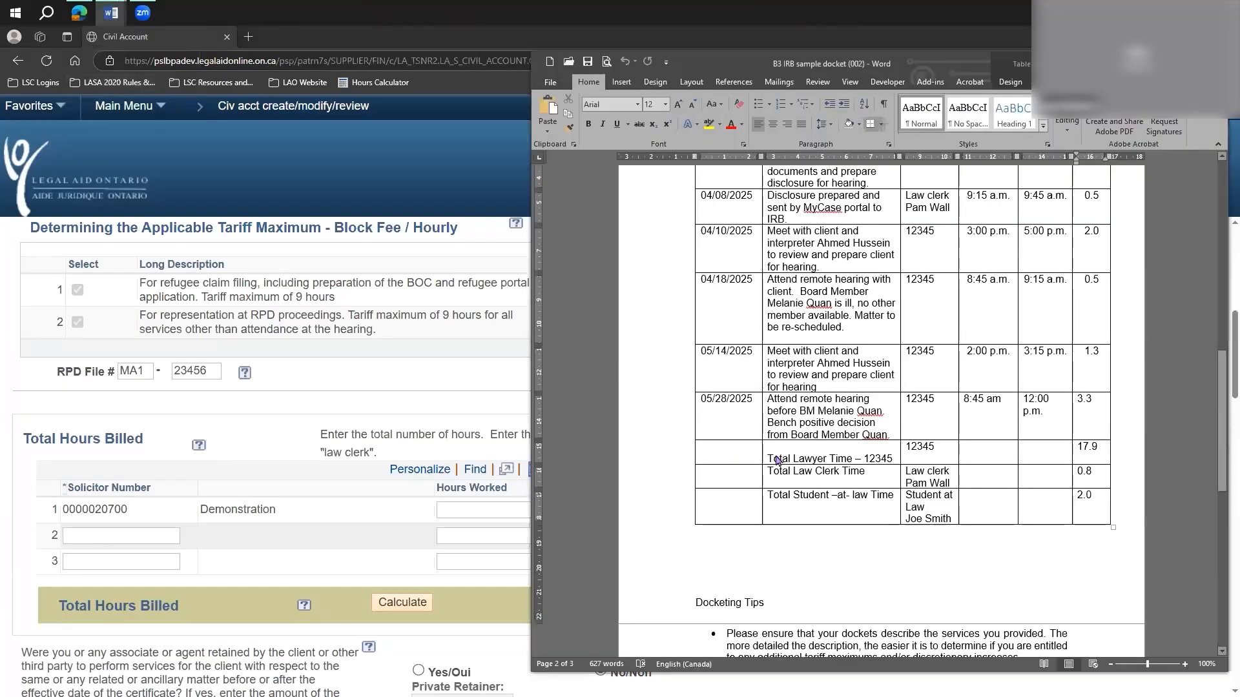
pyautogui.click(1082, 446)
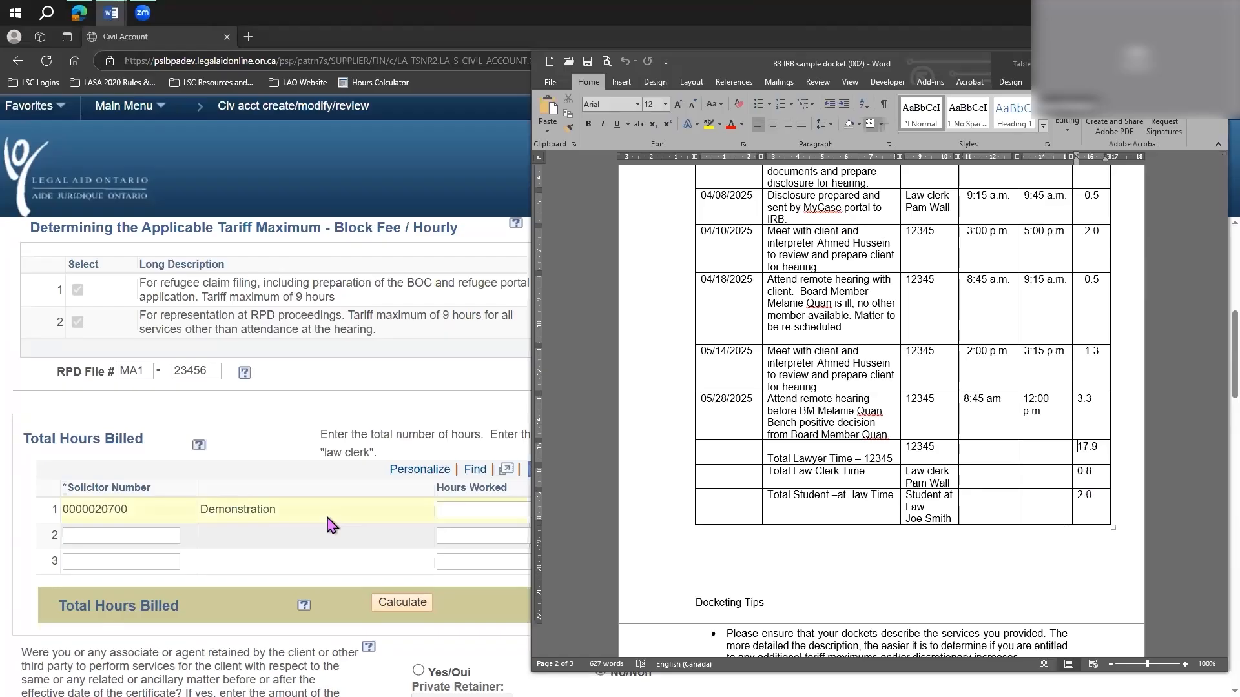
pyautogui.click(490, 511)
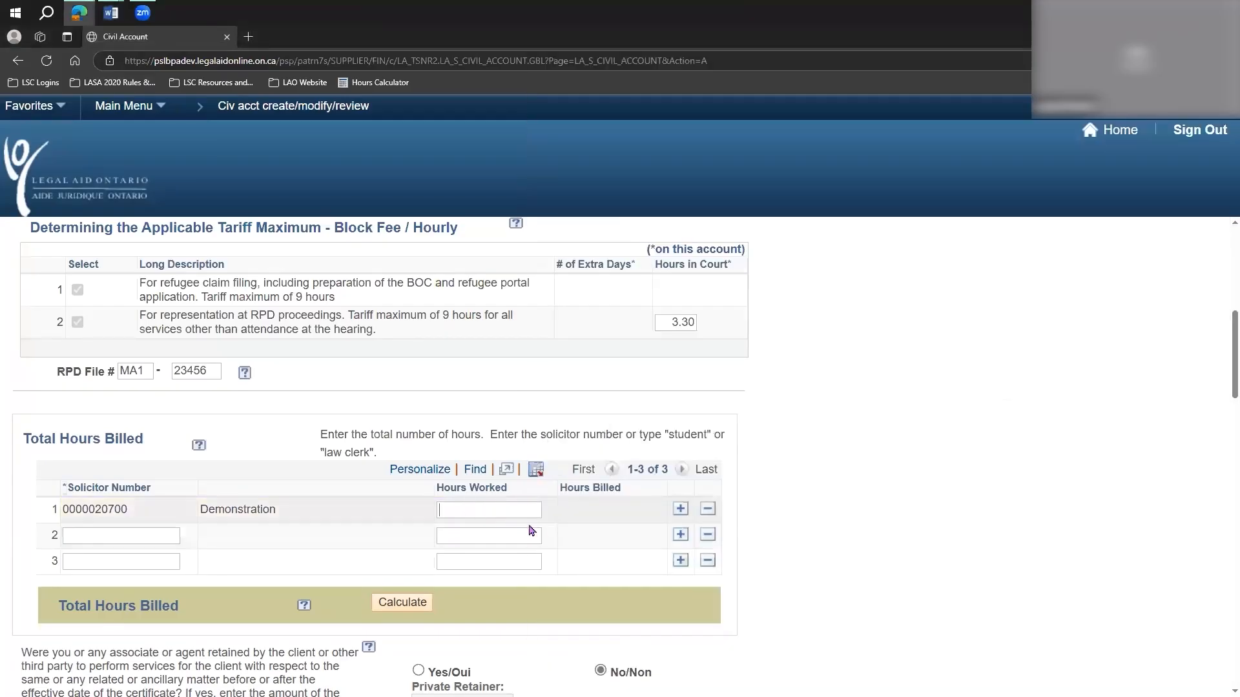
pyautogui.write('17.9')
# Fill the second Total Hours Billed row with Law Clerk and 0.8 hours worked.
pyautogui.click(148, 542)
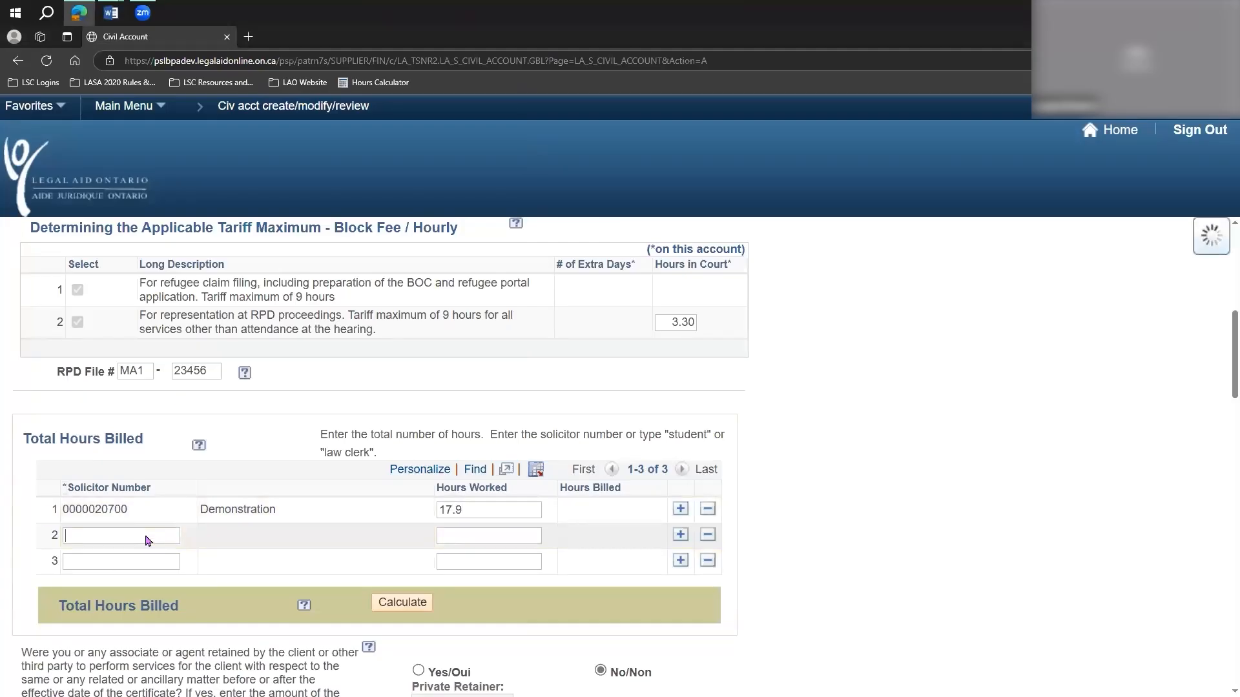
pyautogui.write('Law Clerk')
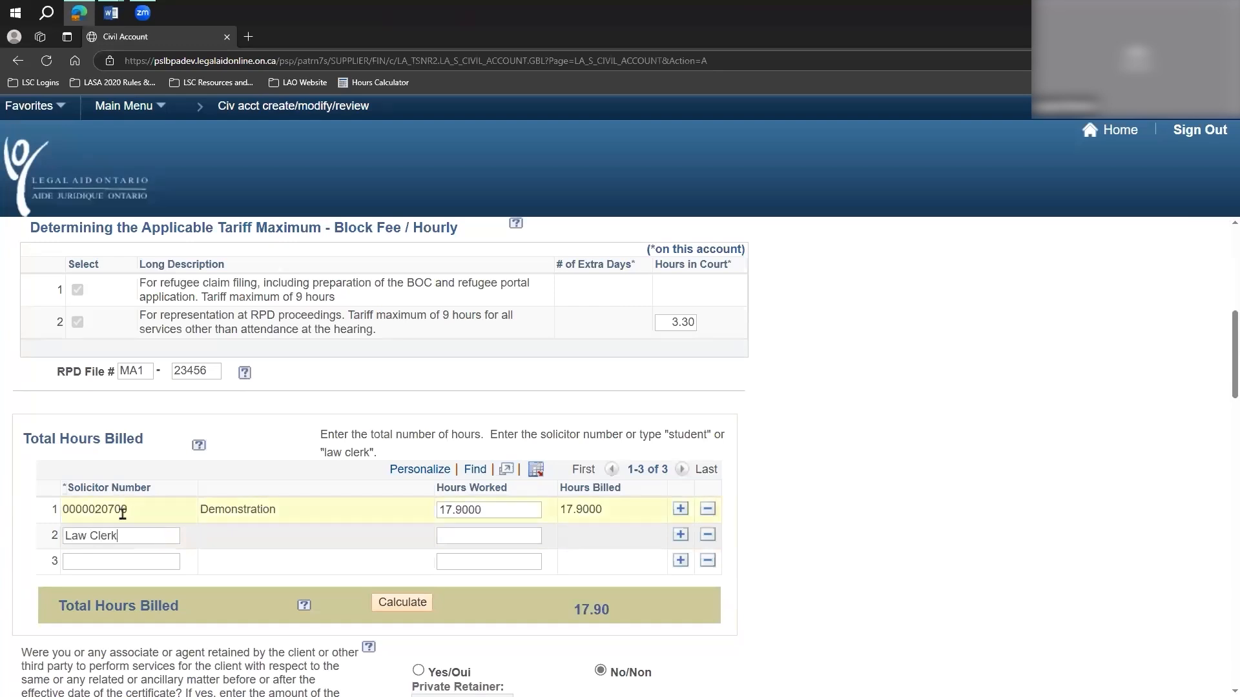
pyautogui.click(491, 535)
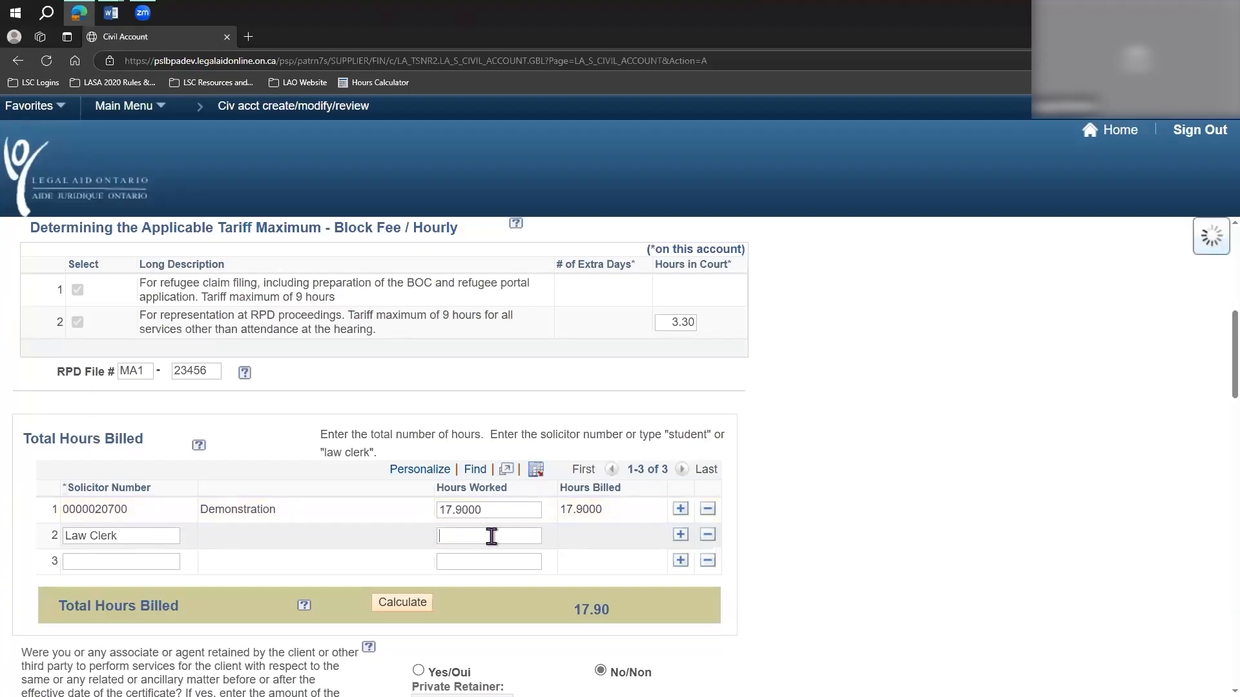
pyautogui.write('0.8')
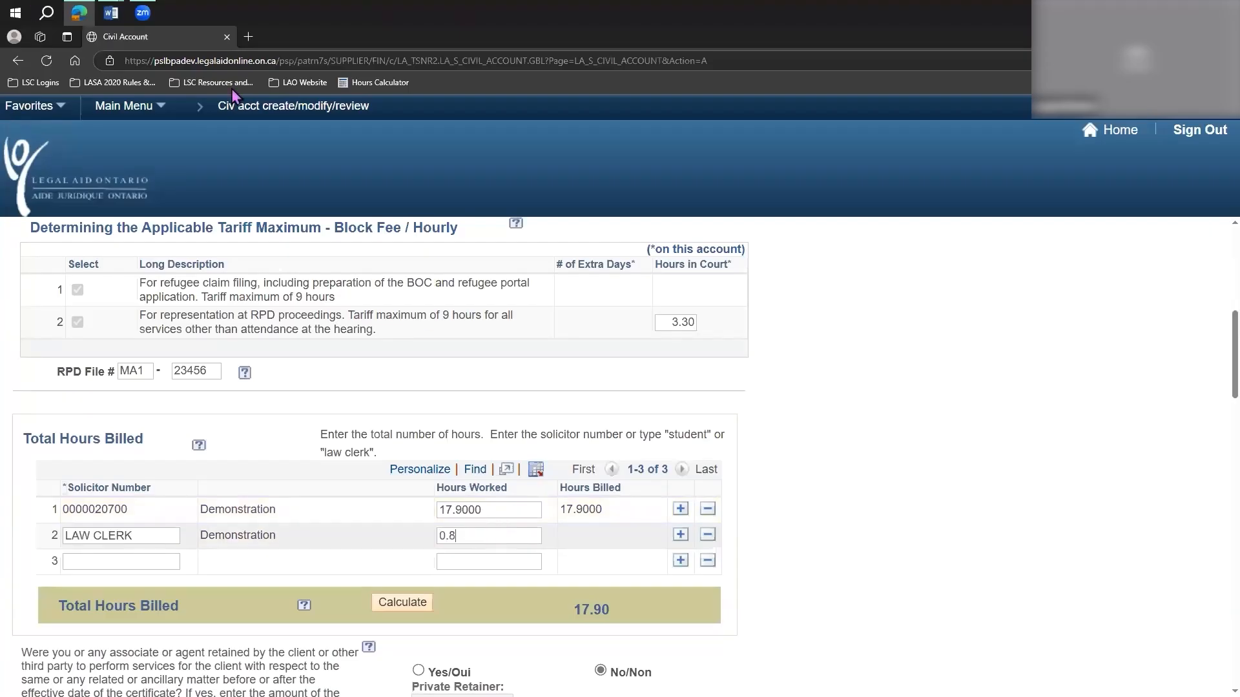
# Check the student-at-law total in the sample docket and fill the third Total Hours Billed row with Student and 2.0 hours worked.
pyautogui.click(110, 12)
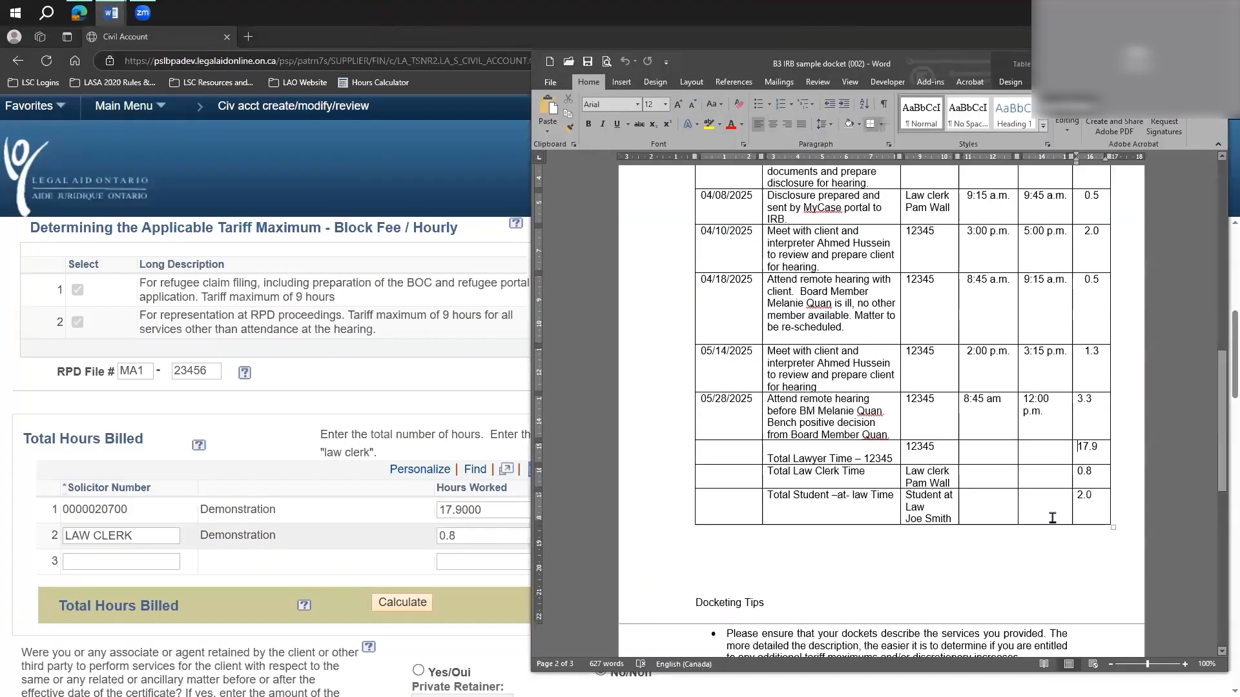
pyautogui.moveTo(1088, 472); pyautogui.dragTo(1053, 473)
pyautogui.click(1056, 516)
pyautogui.doubleClick(1078, 495)
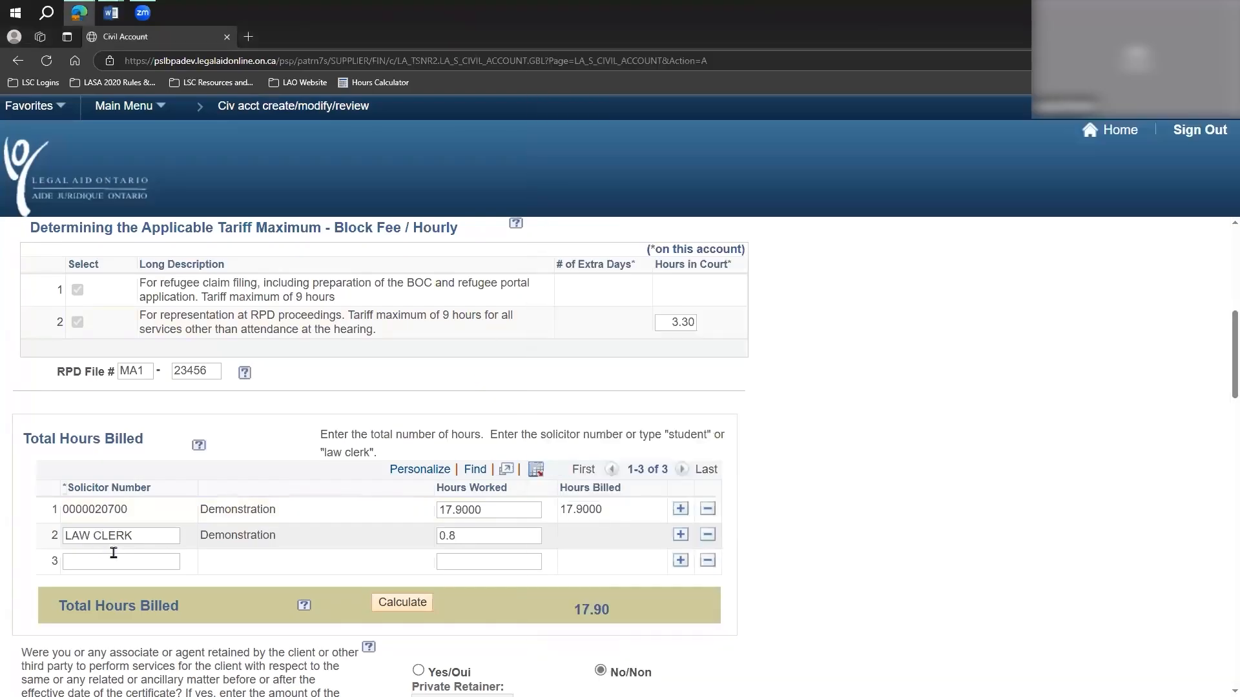
pyautogui.click(109, 554)
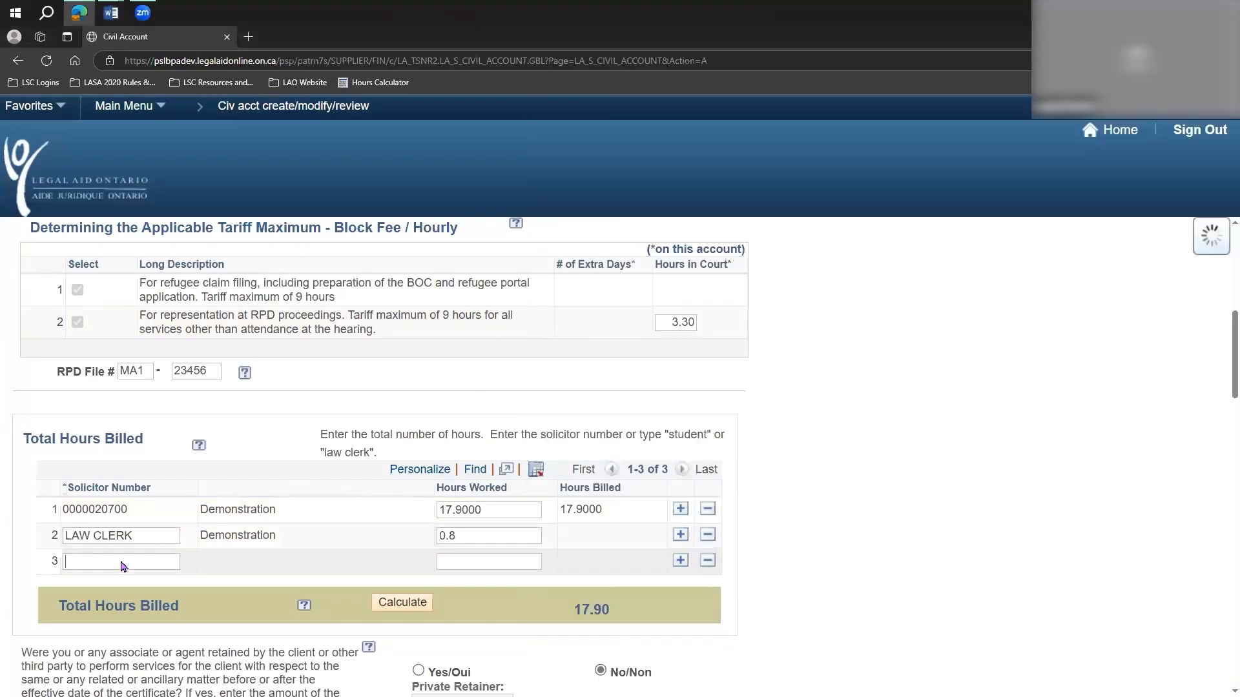
pyautogui.write('Student')
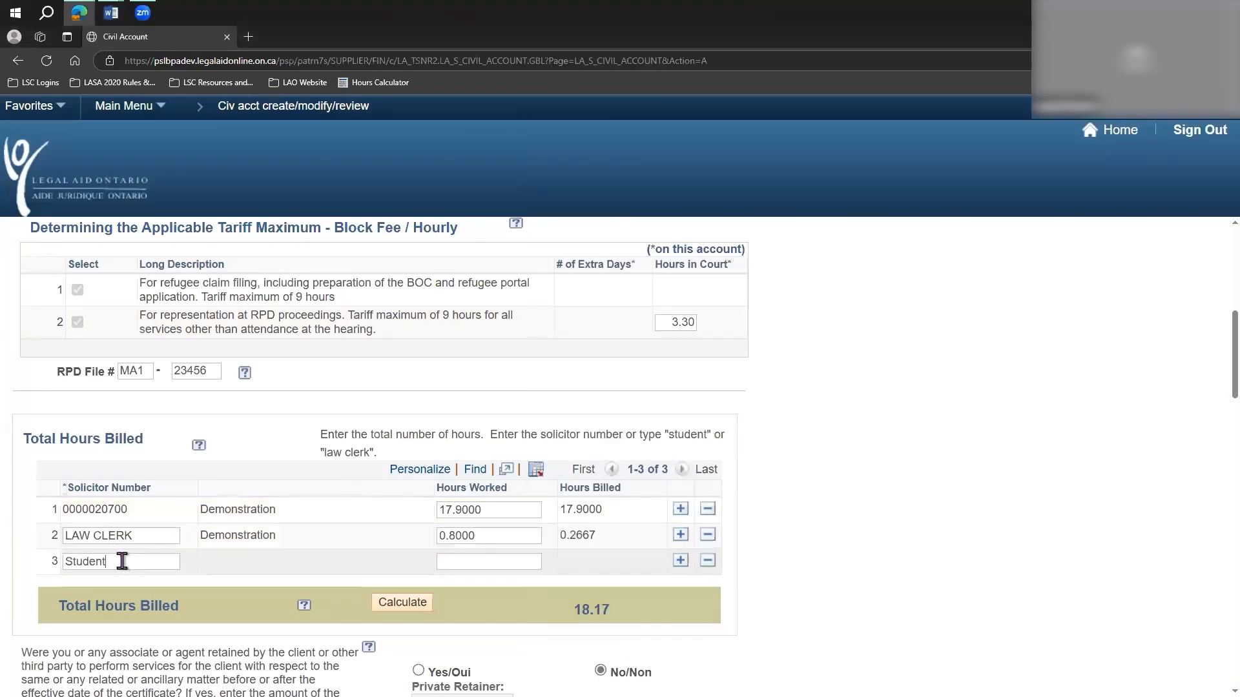
pyautogui.click(518, 560)
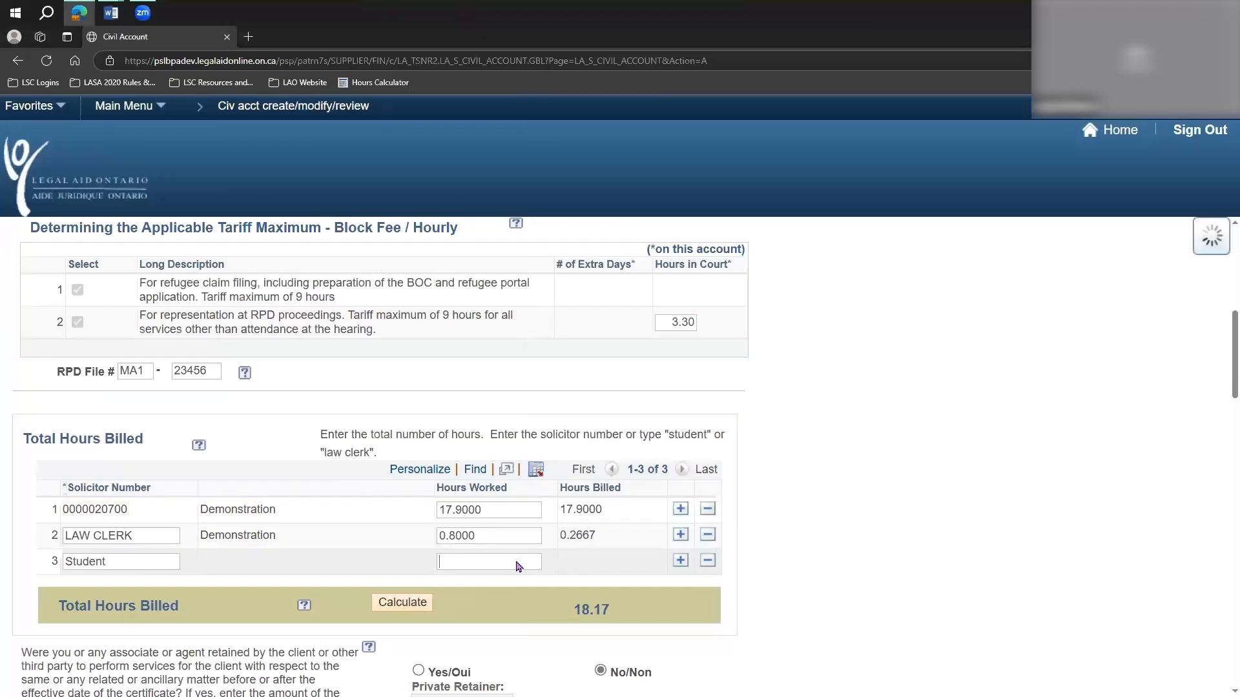
pyautogui.write('22.0')
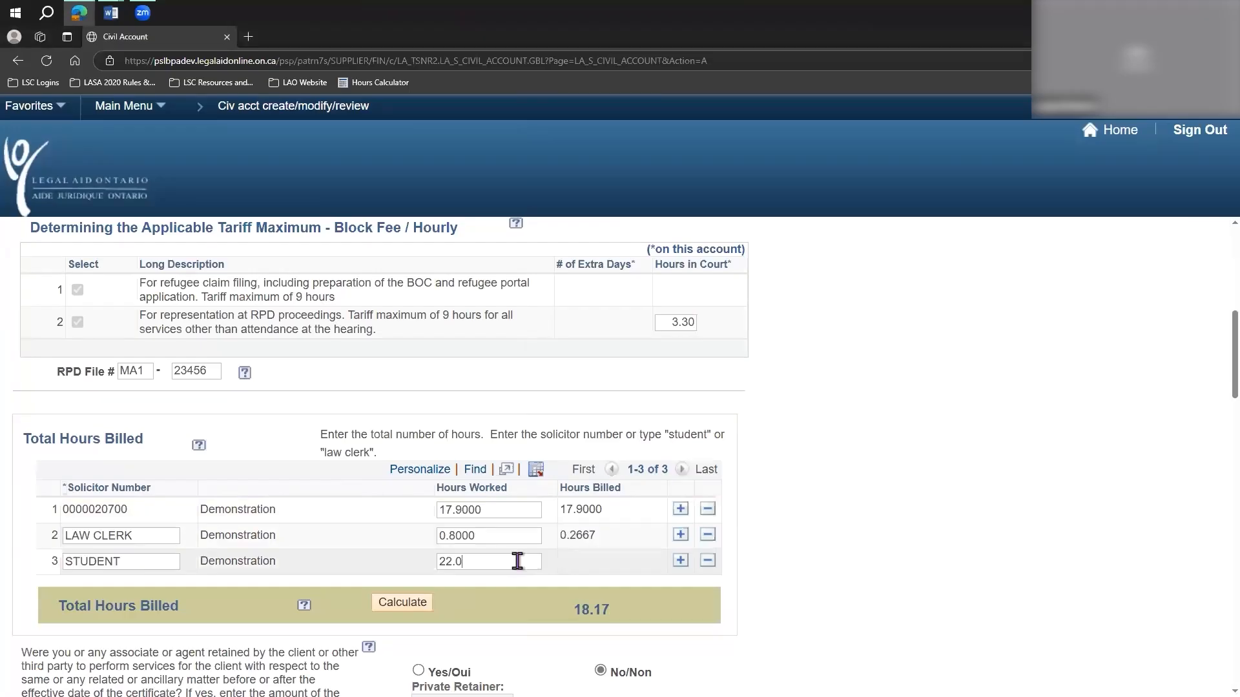
pyautogui.press('BackSpace')
pyautogui.press('BackSpace')
pyautogui.press('BackSpace')
pyautogui.write('.0')
# Calculate the total hours billed, dismiss the disbursement invoice message, and review the law clerk and student hours billed.
pyautogui.click(409, 603)
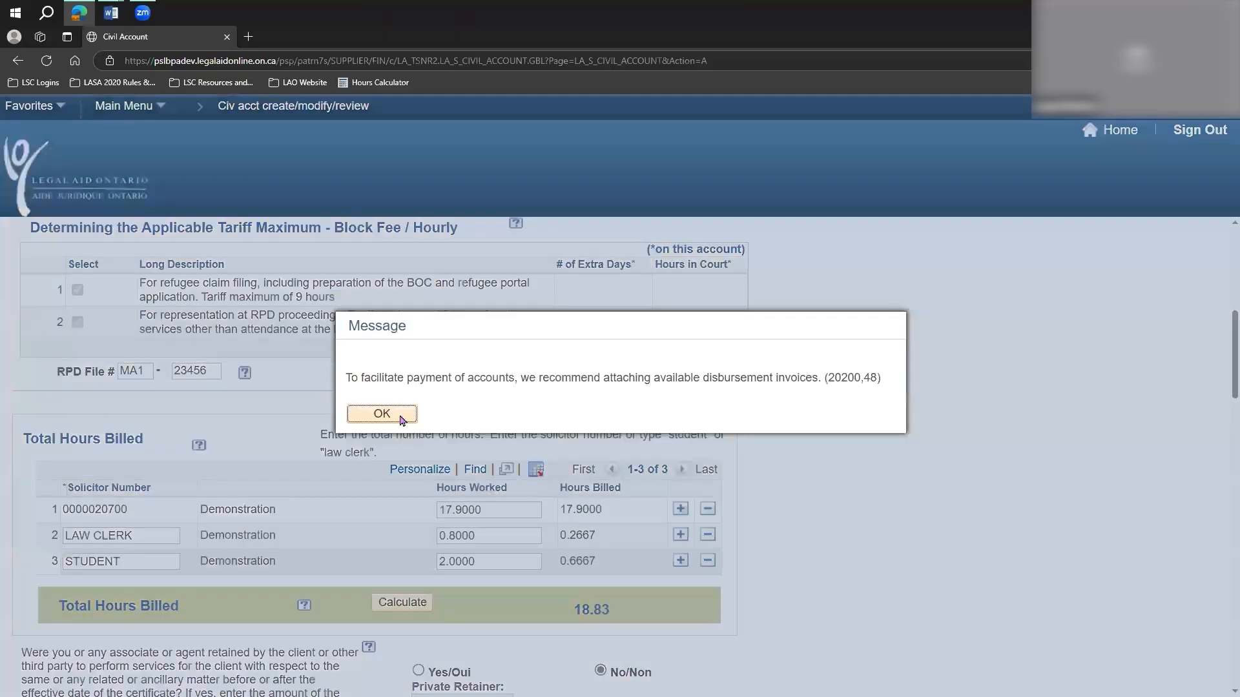
pyautogui.click(380, 414)
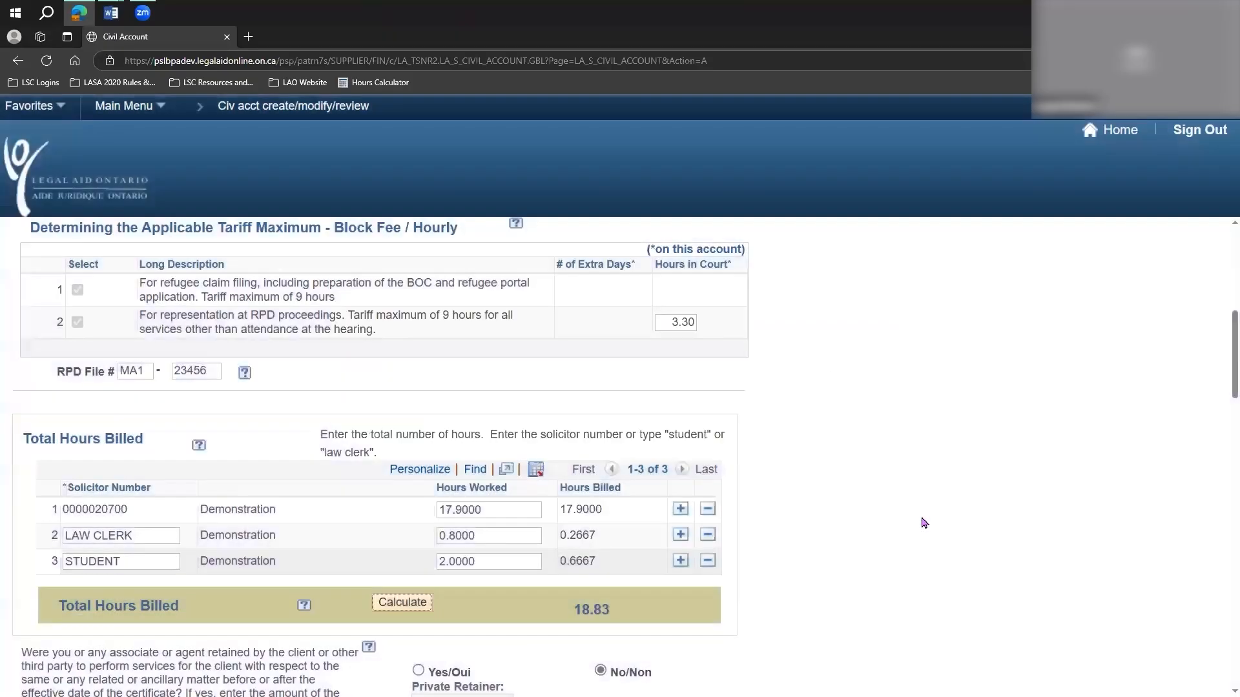
pyautogui.scroll(-4, 896, 496)
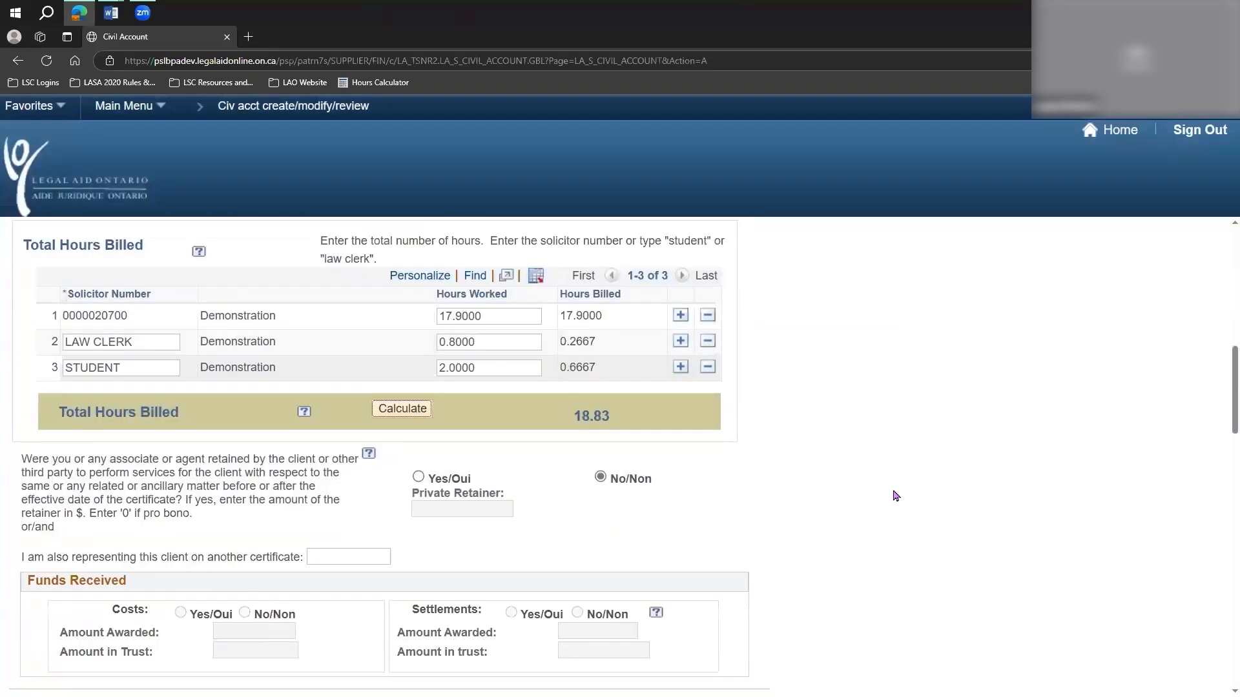
pyautogui.scroll(3, 853, 559)
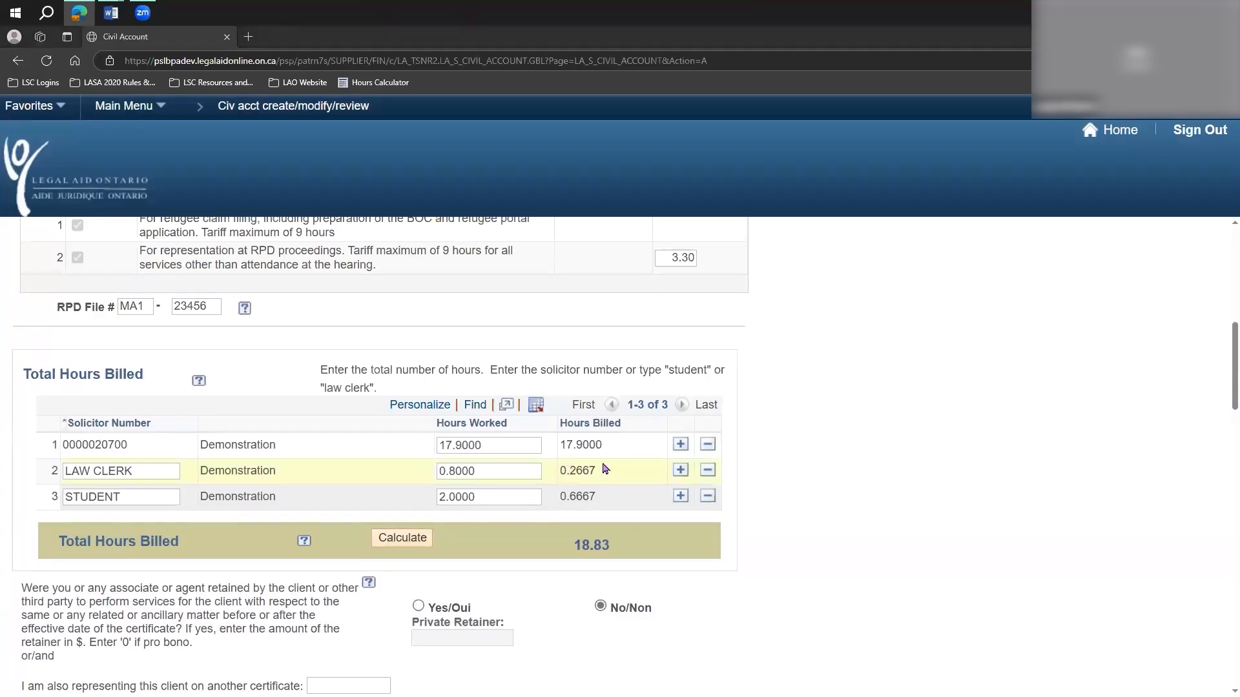
pyautogui.moveTo(600, 471); pyautogui.dragTo(558, 499)
pyautogui.click(602, 495)
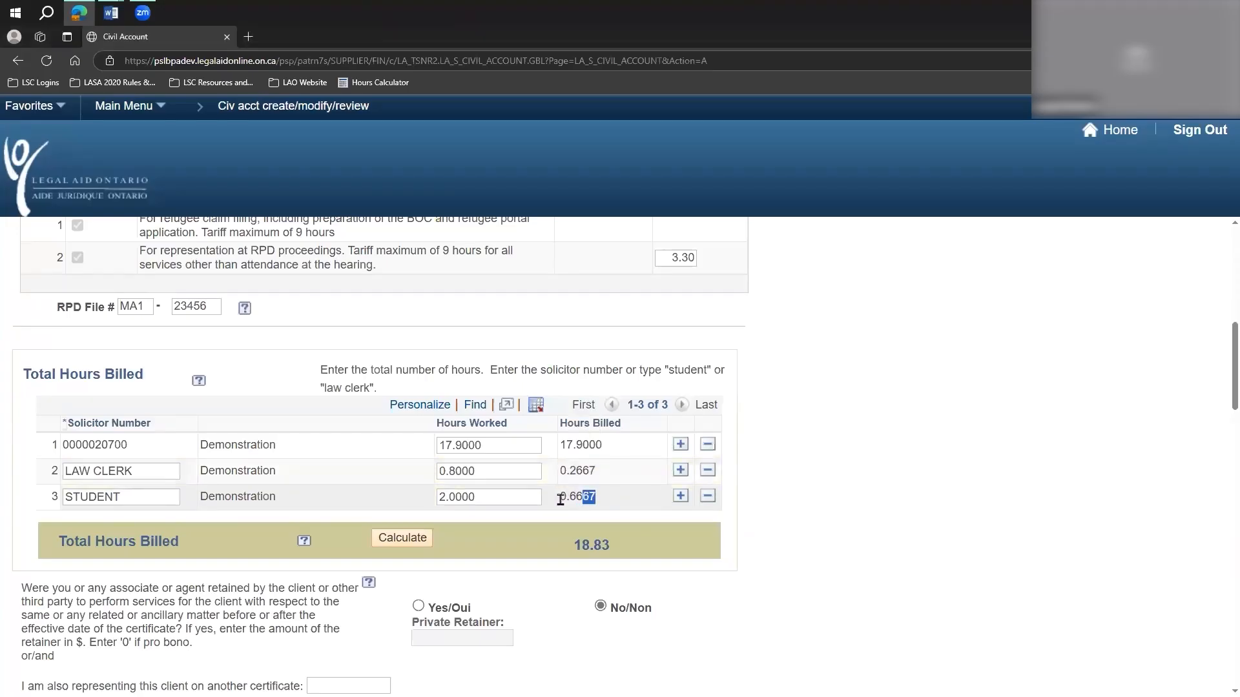
pyautogui.click(641, 503)
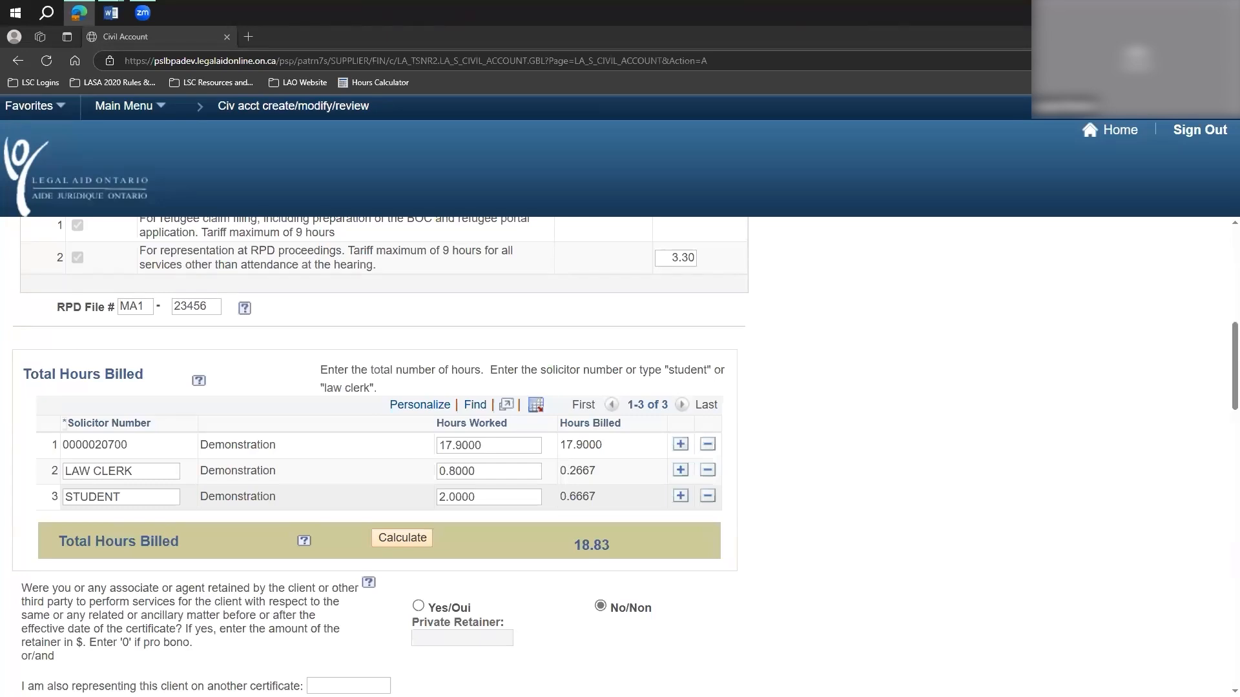
# Answer Yes to the private retainer question, dismiss the message, go to the retainer amount, and set the answer back to No.
pyautogui.scroll(-2, 867, 452)
pyautogui.scroll(-2, 870, 452)
pyautogui.moveTo(20, 331); pyautogui.dragTo(359, 391)
pyautogui.click(770, 406)
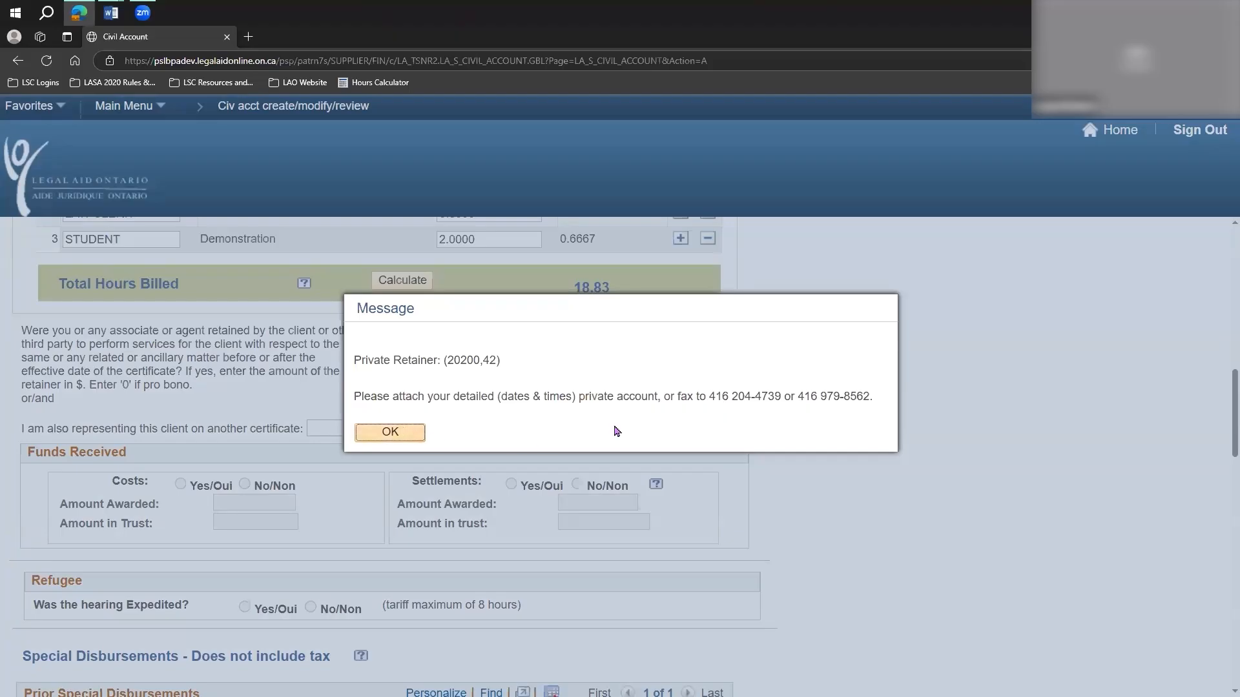
pyautogui.click(391, 432)
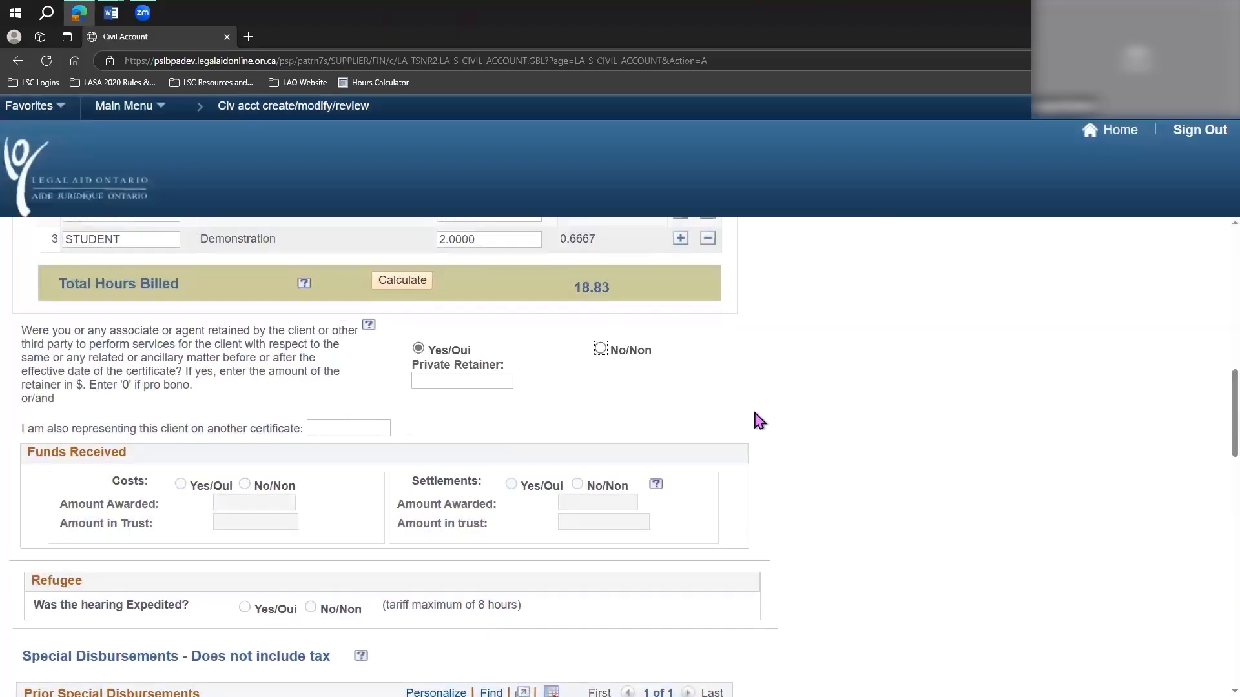
pyautogui.click(481, 383)
pyautogui.click(600, 350)
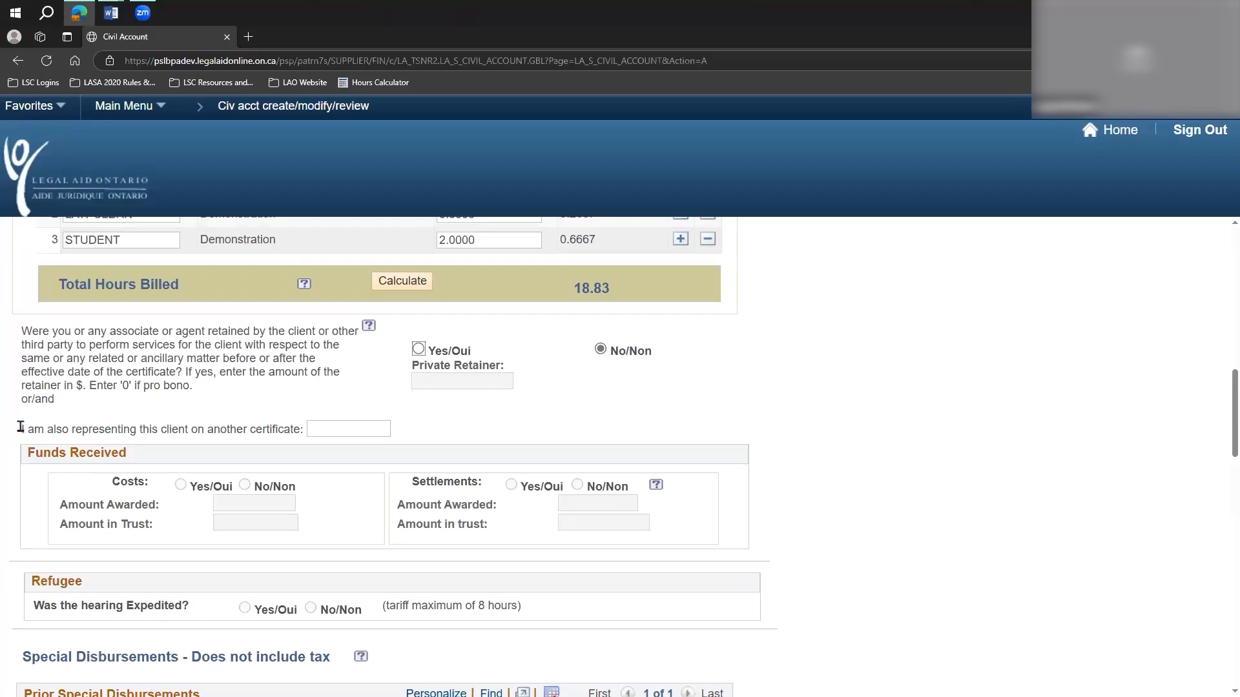
# Examine the other-certificate question, the Funds Received section and the Refugee expedited hearing question.
pyautogui.tripleClick(301, 433)
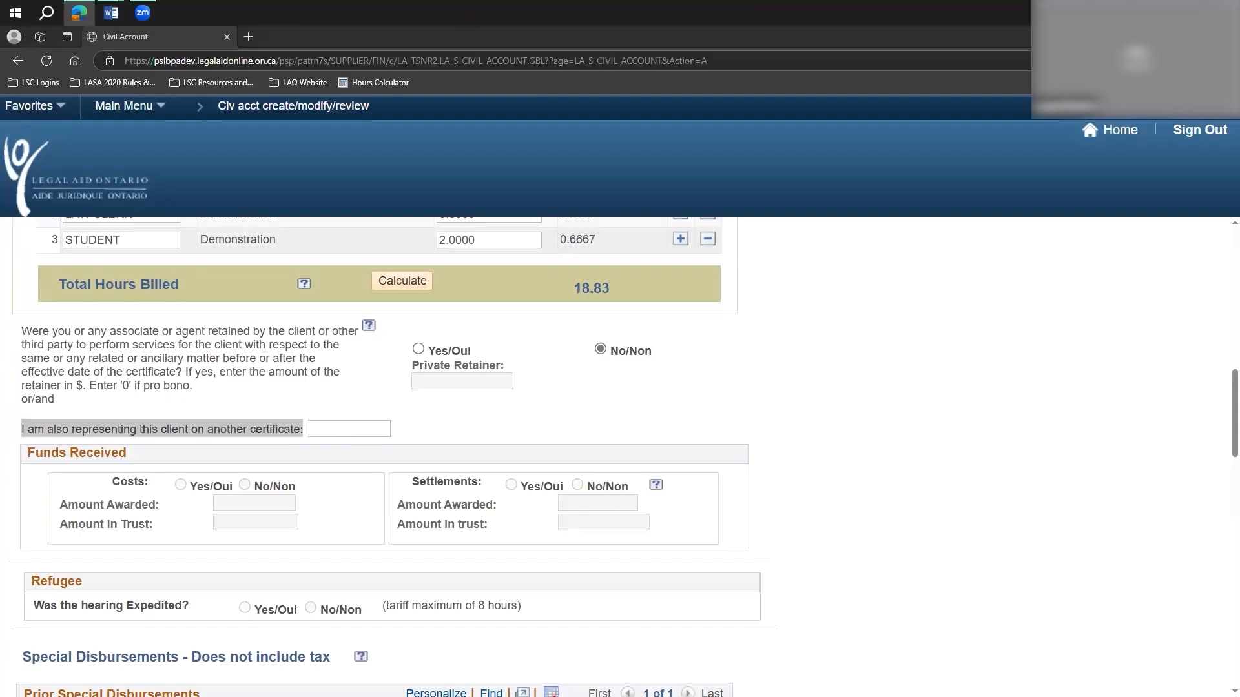
pyautogui.click(490, 443)
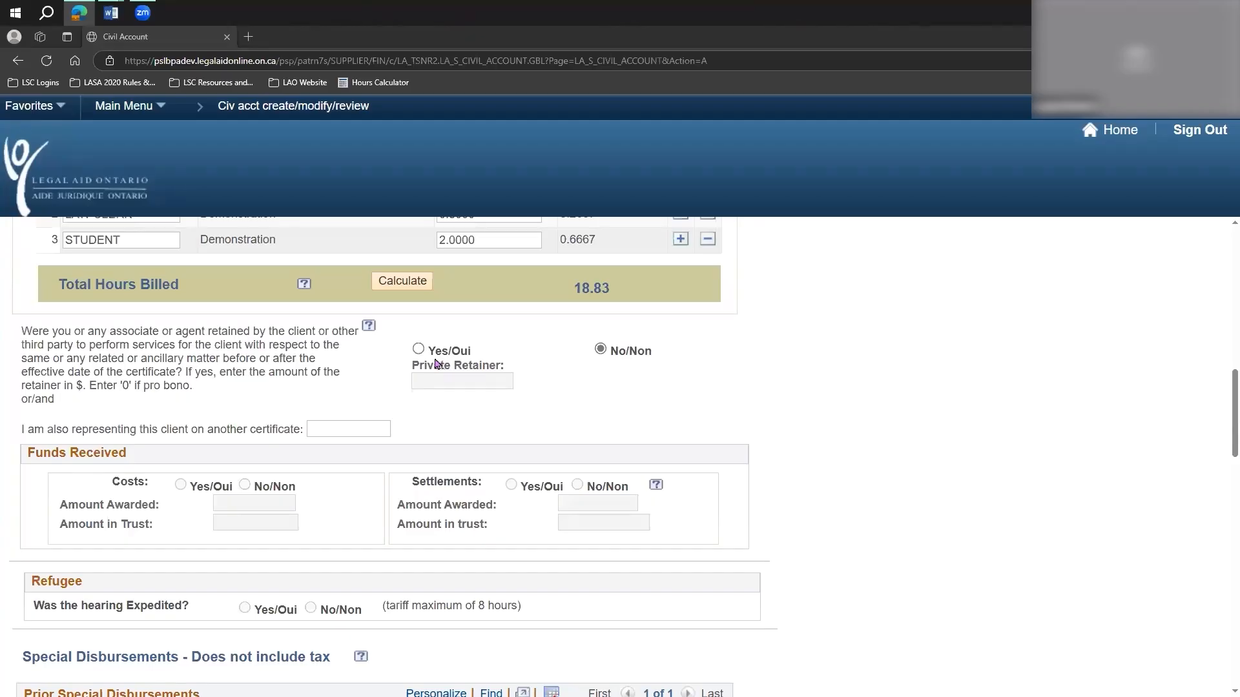
pyautogui.scroll(-2, 146, 443)
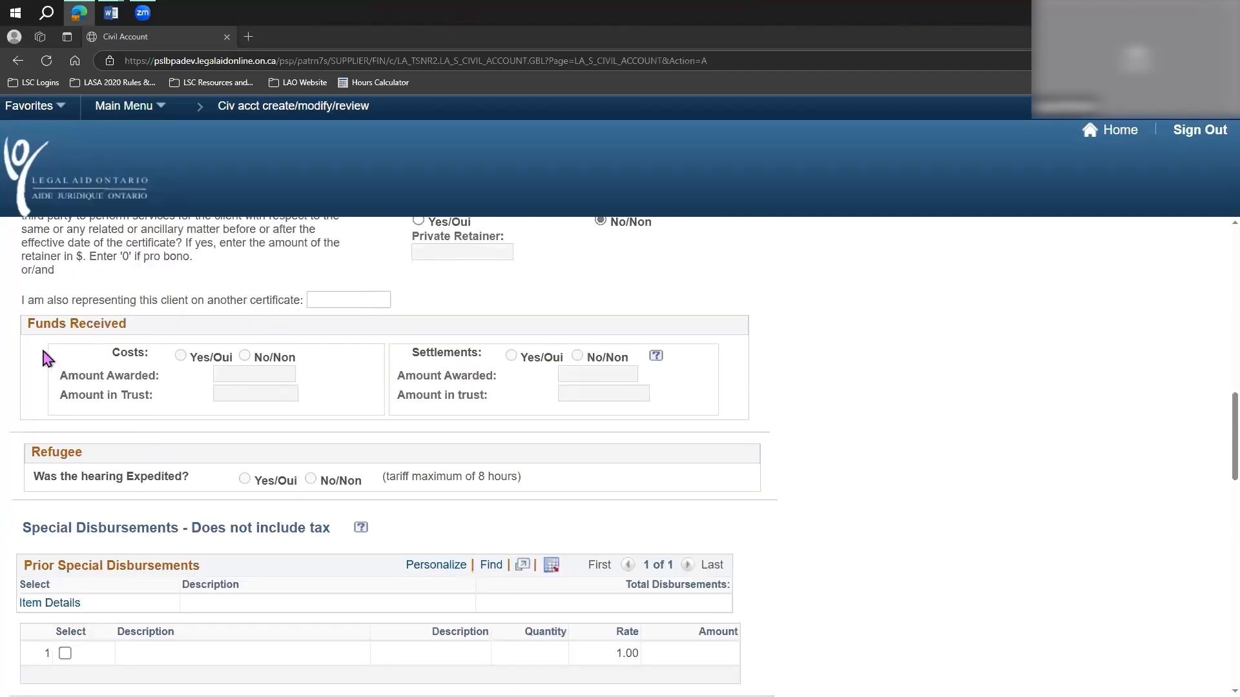
pyautogui.moveTo(81, 330); pyautogui.dragTo(805, 435)
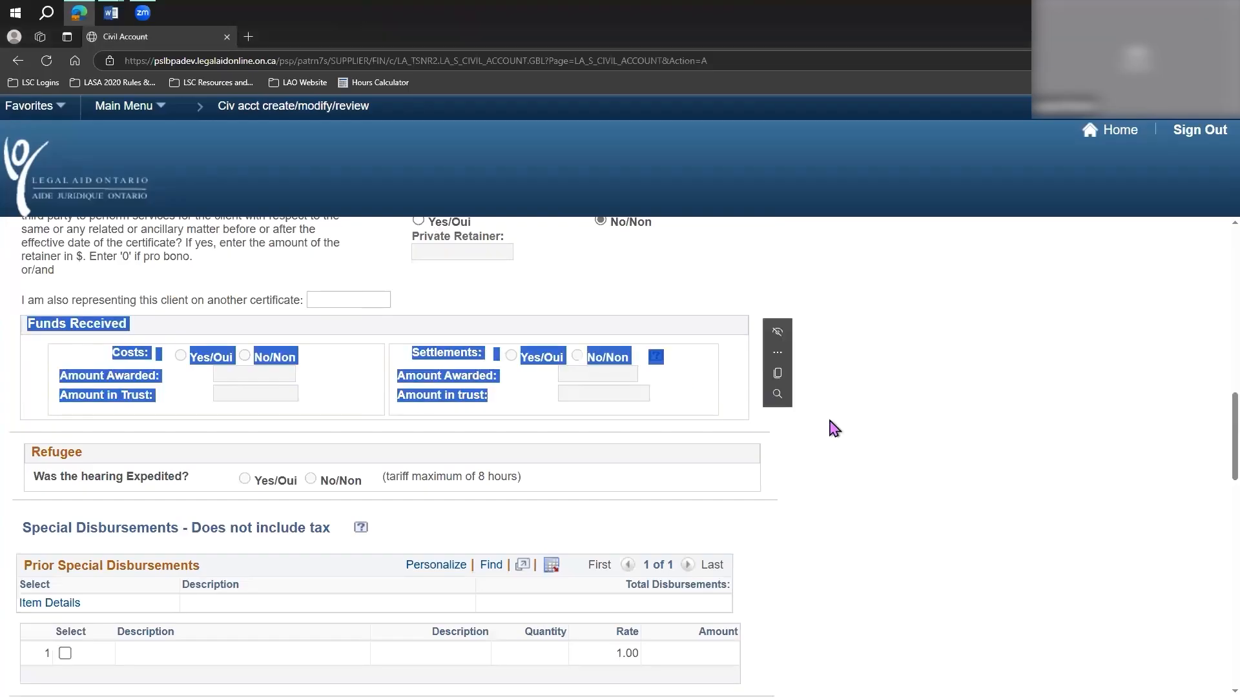
pyautogui.click(400, 393)
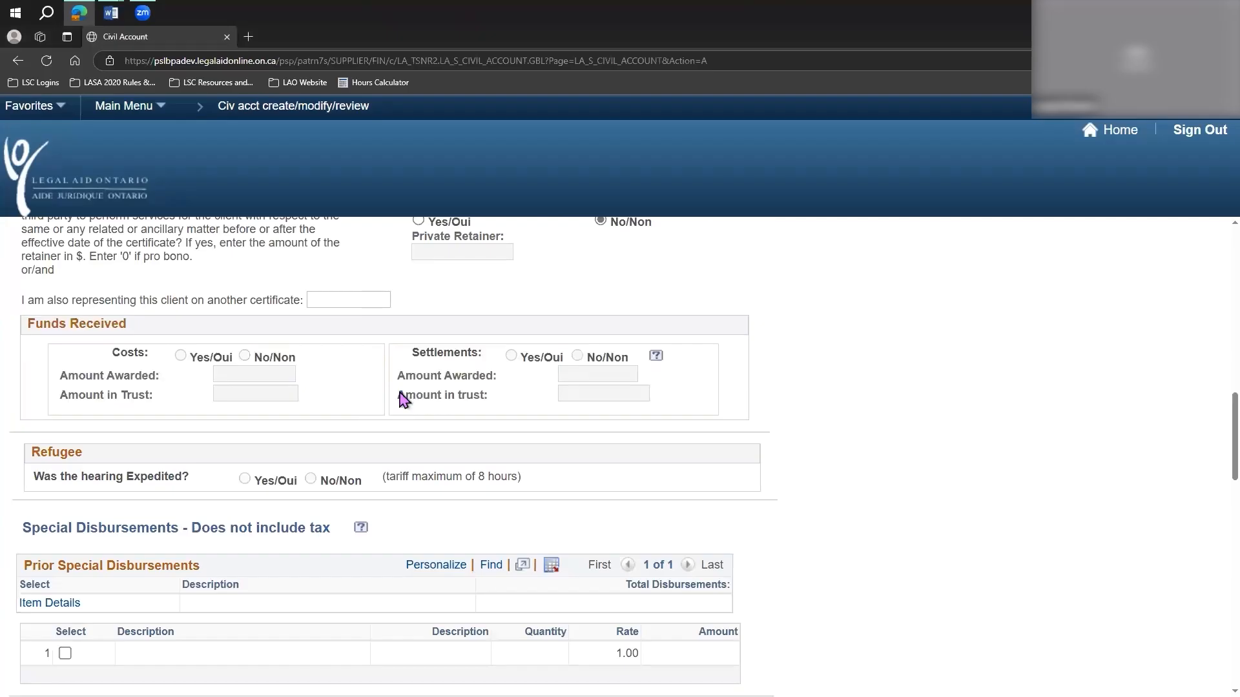
pyautogui.moveTo(25, 447); pyautogui.dragTo(801, 491)
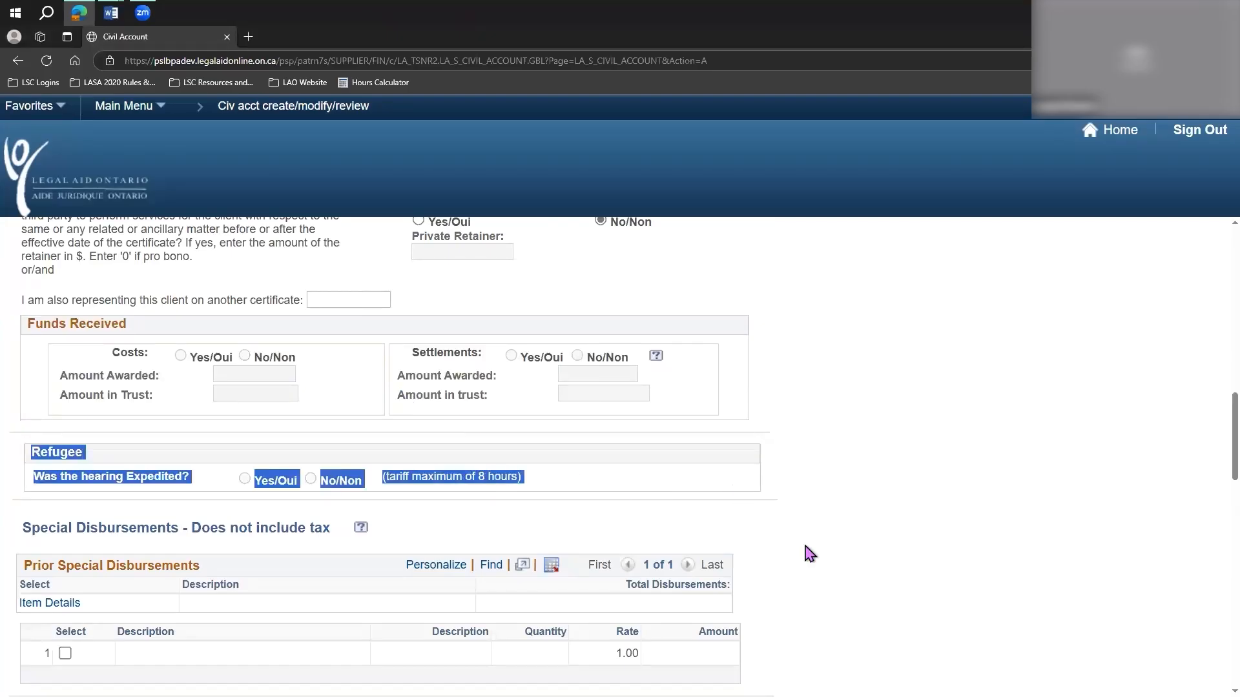
pyautogui.moveTo(805, 546); pyautogui.dragTo(804, 546)
pyautogui.click(769, 444)
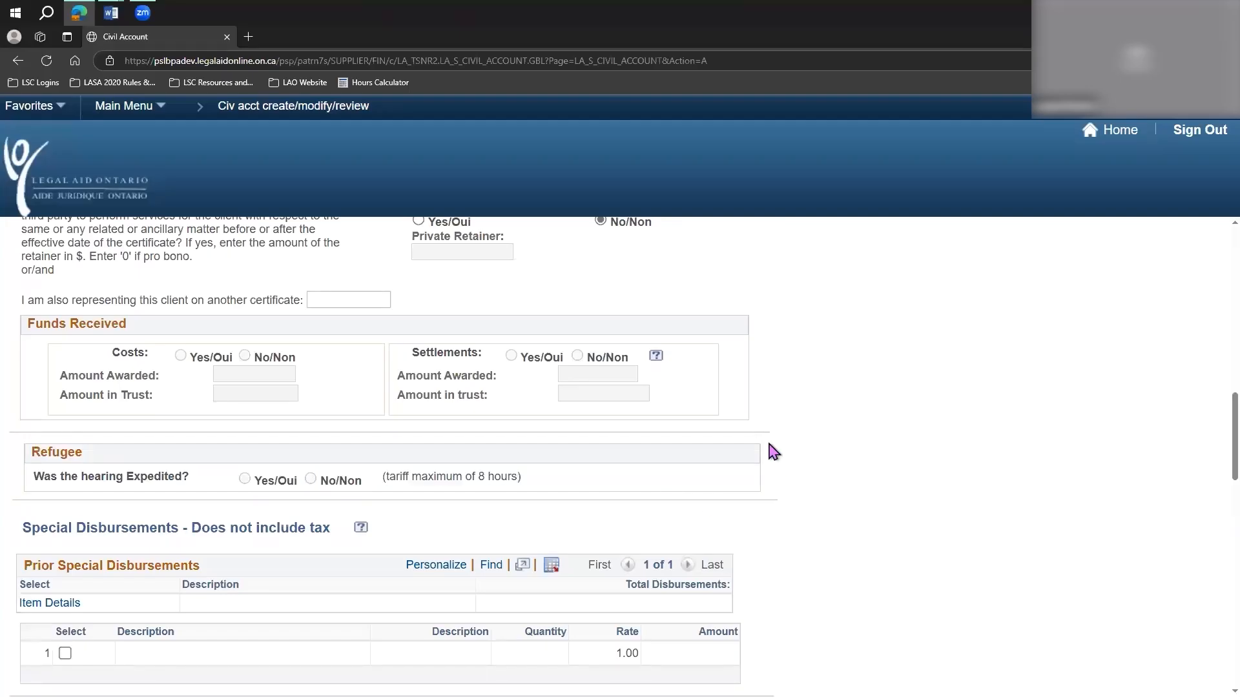
# Review the Special Disbursements section, focusing on the Prior Special Disbursements table.
pyautogui.scroll(-3, 769, 445)
pyautogui.scroll(-1, 773, 452)
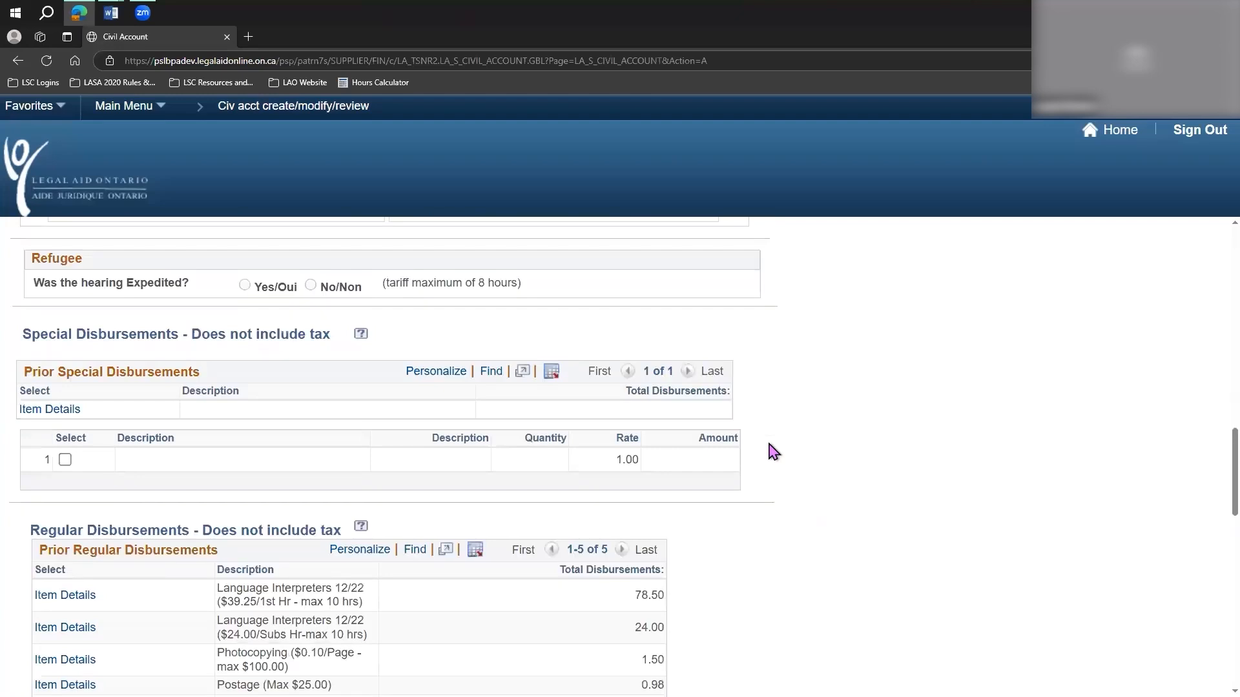
pyautogui.scroll(-1, 773, 452)
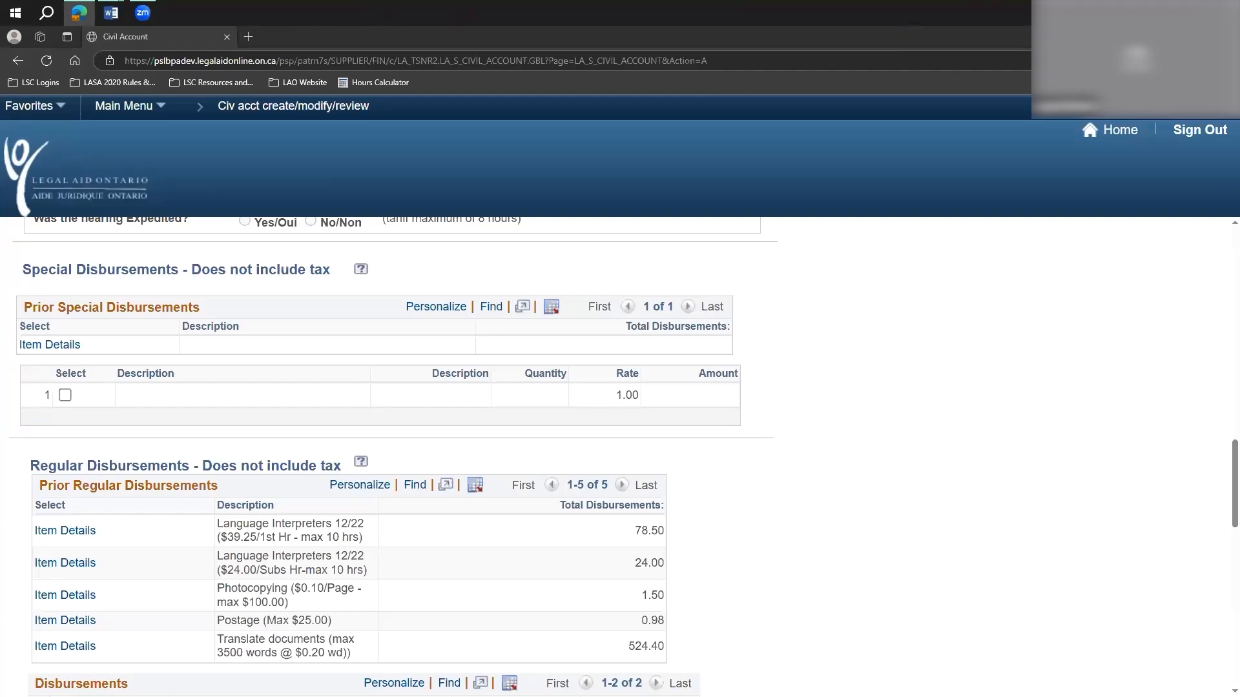
pyautogui.moveTo(24, 308); pyautogui.dragTo(286, 309)
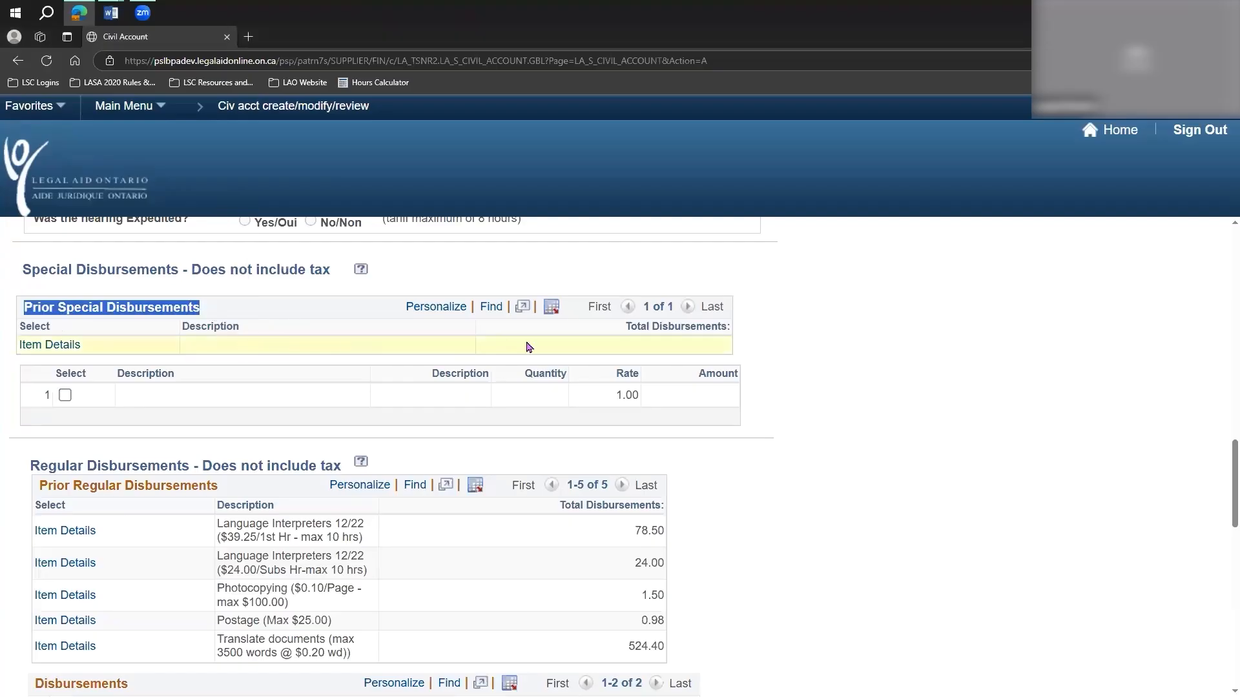
pyautogui.click(582, 353)
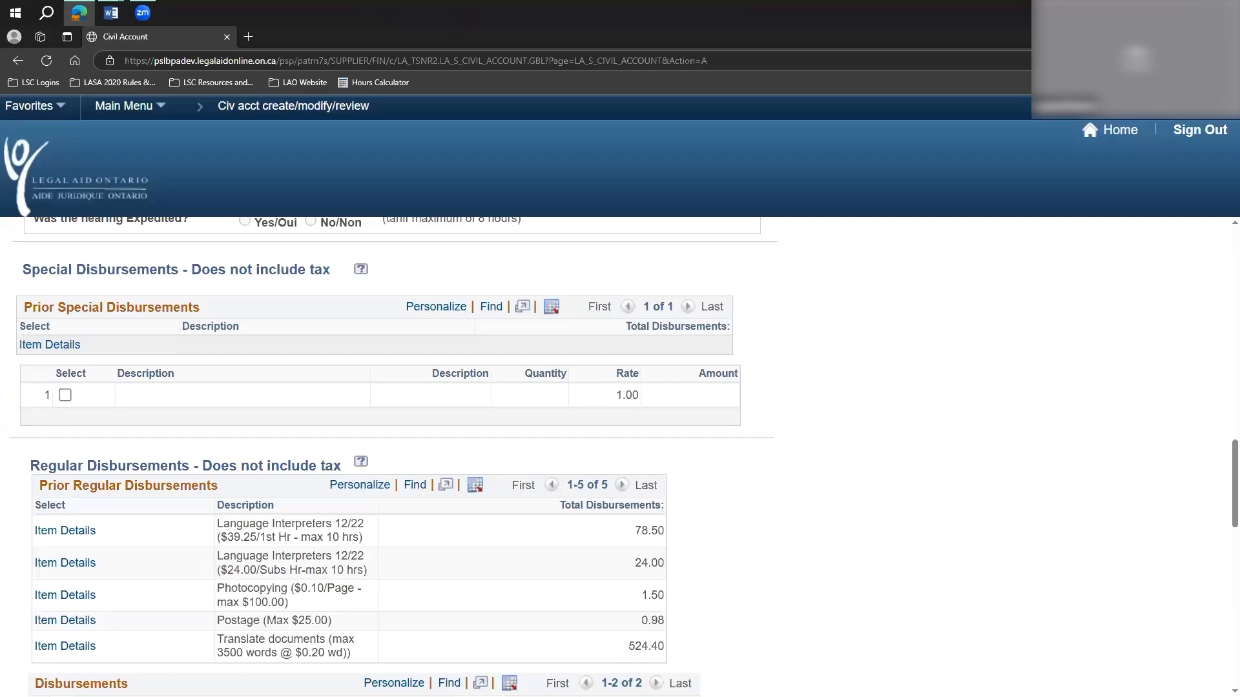
# Examine the blank Special Disbursements entry row, covering its description, quantity, rate and amount fields.
pyautogui.click(123, 395)
pyautogui.doubleClick(613, 401)
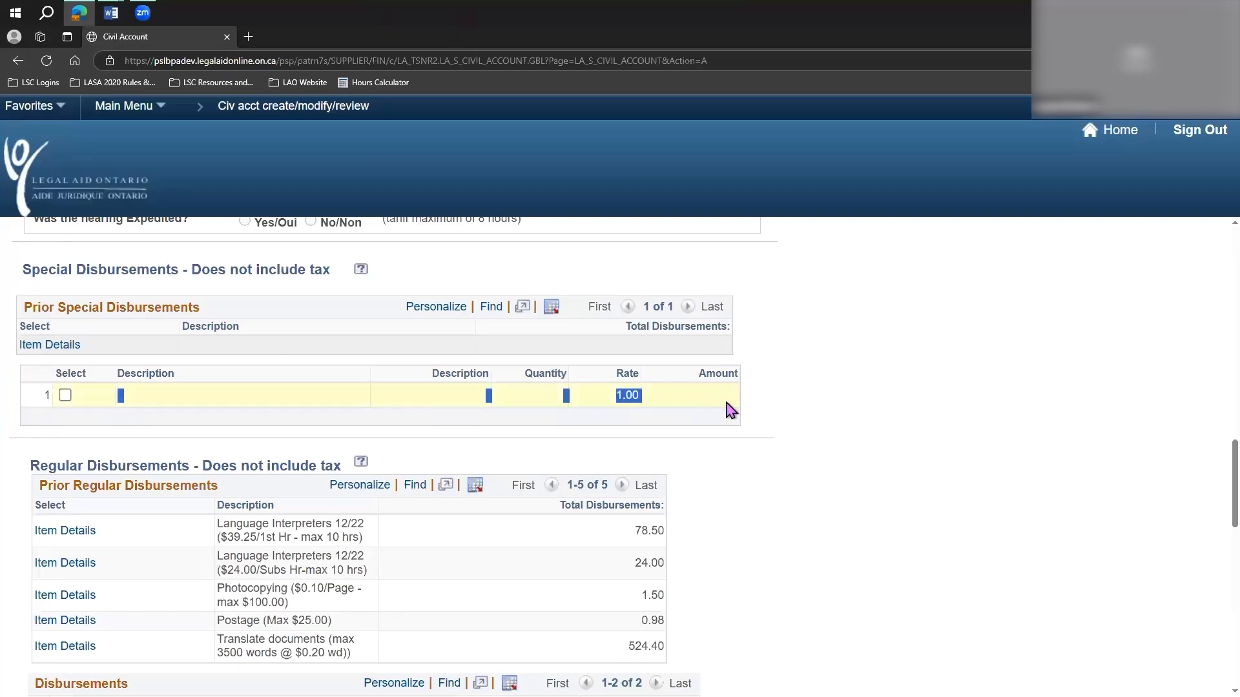
pyautogui.click(690, 407)
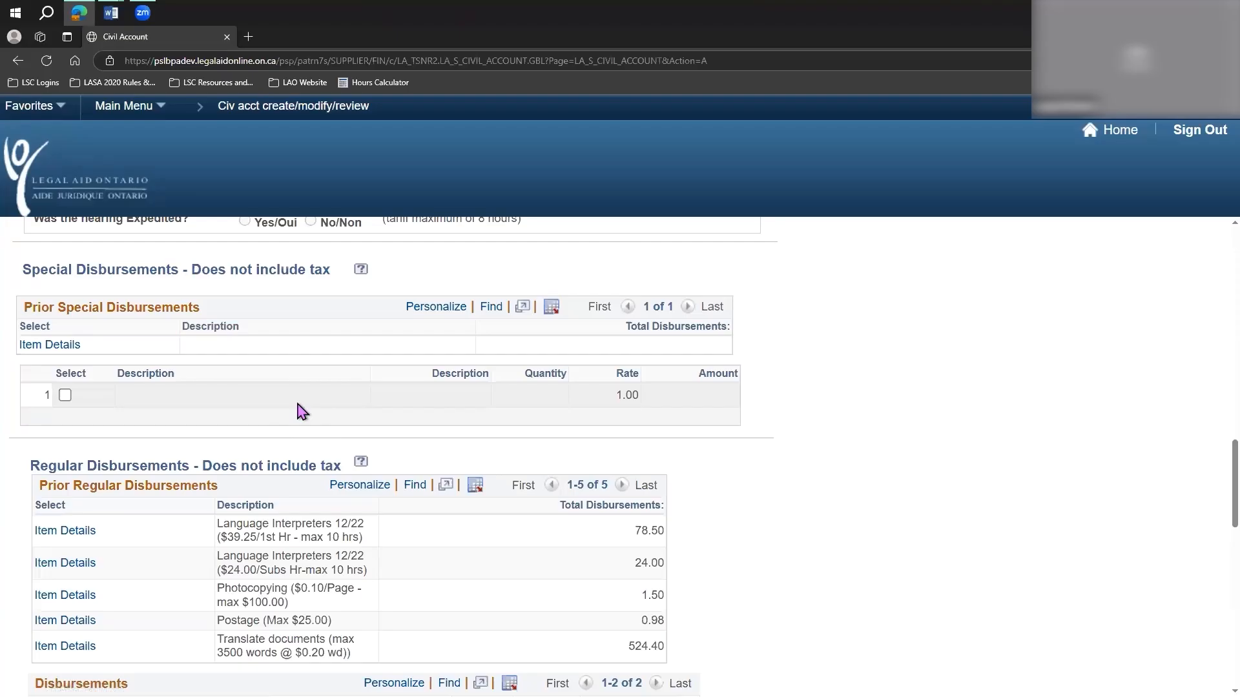
pyautogui.moveTo(264, 397); pyautogui.dragTo(707, 401)
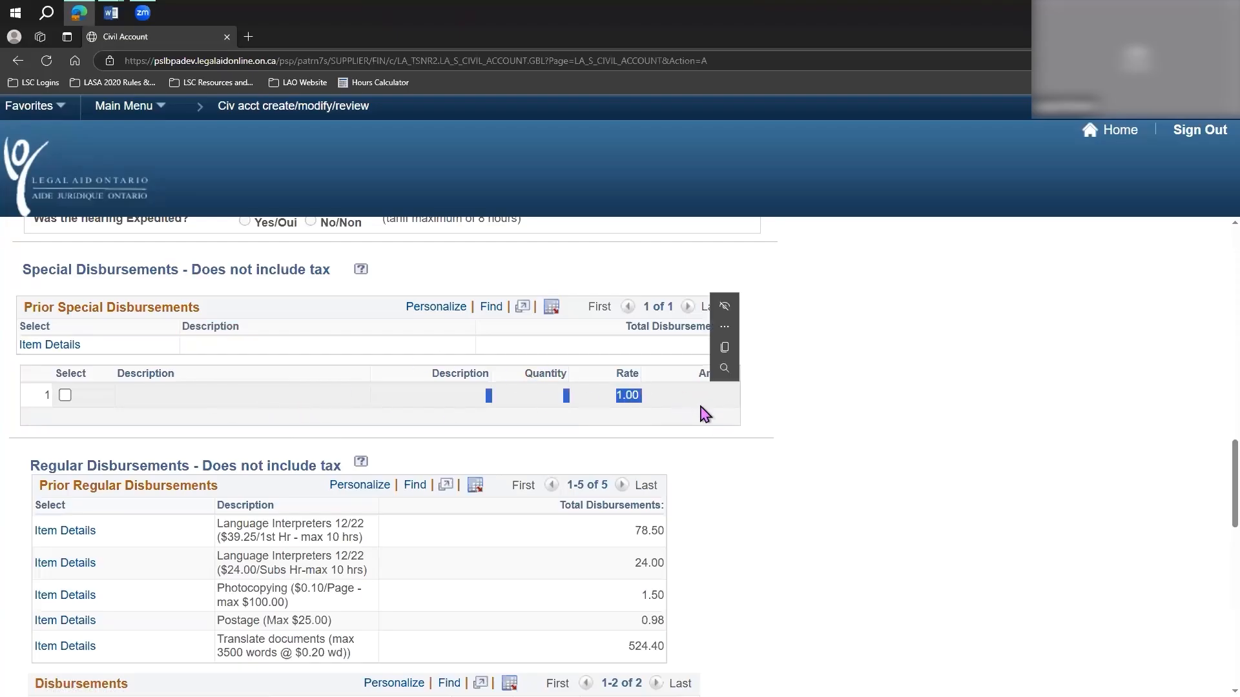
pyautogui.click(700, 407)
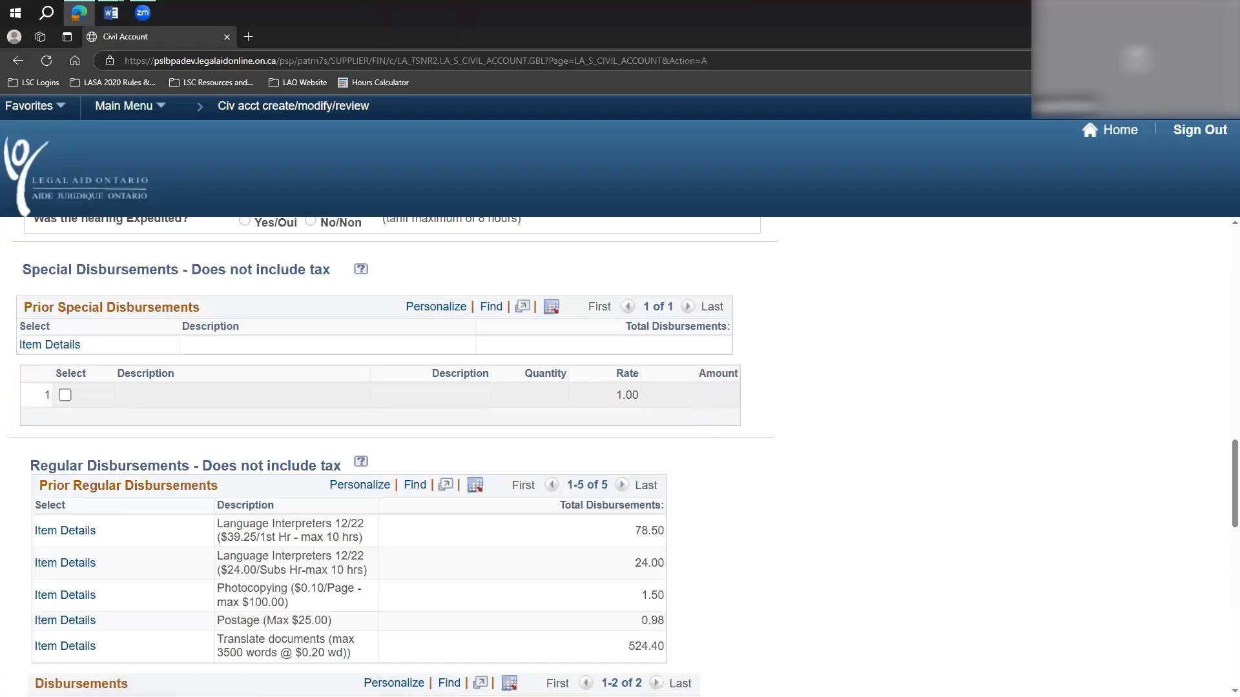
# Delete both existing Language Interpreters 12/22 entries from the Disbursements table under Regular Disbursements.
pyautogui.scroll(-2, 781, 478)
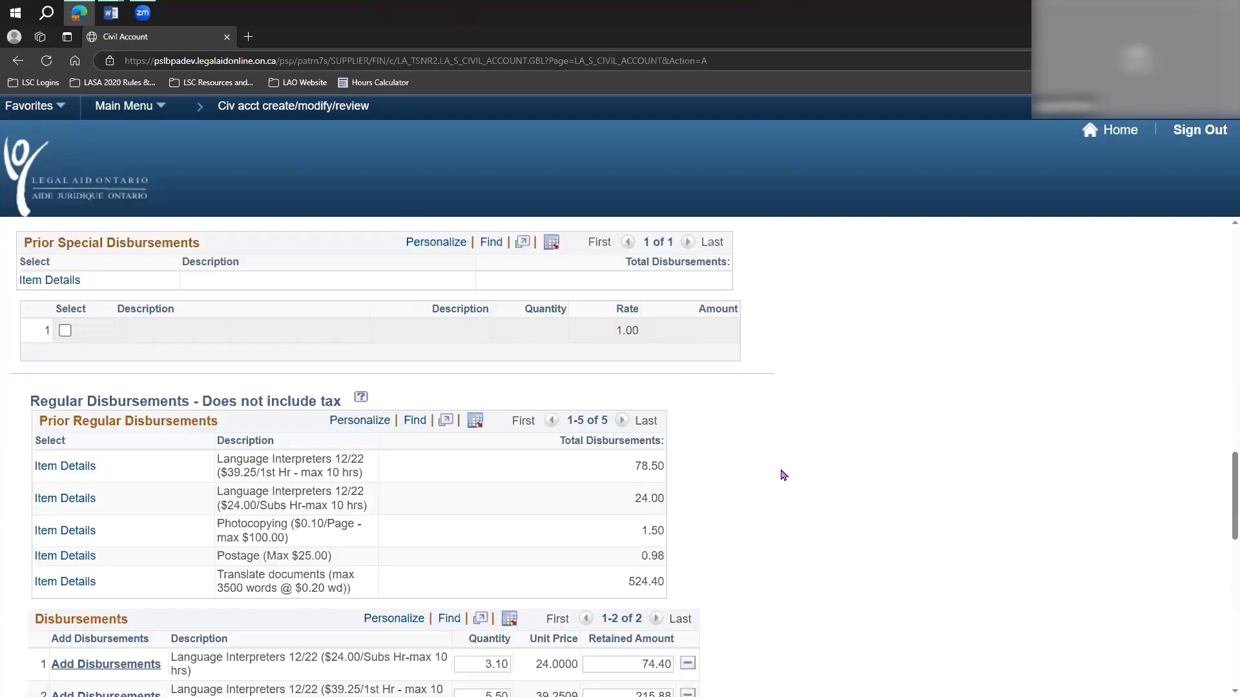
pyautogui.scroll(-1, 782, 475)
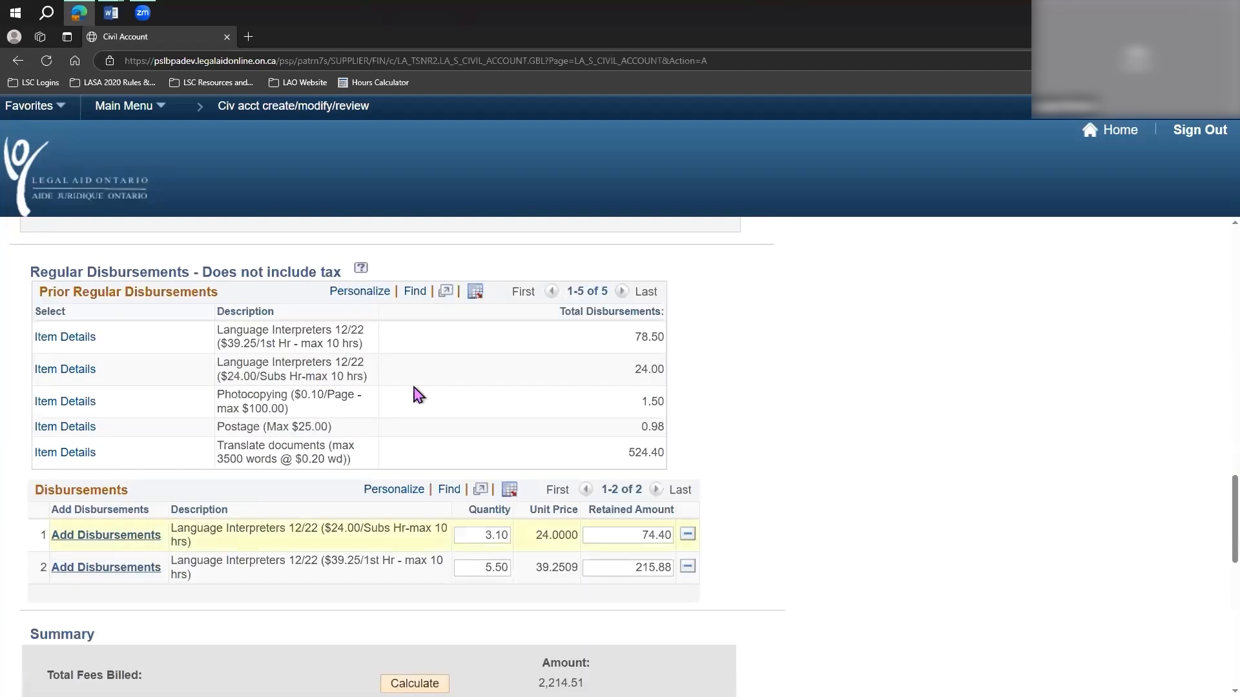
pyautogui.click(688, 535)
pyautogui.click(414, 401)
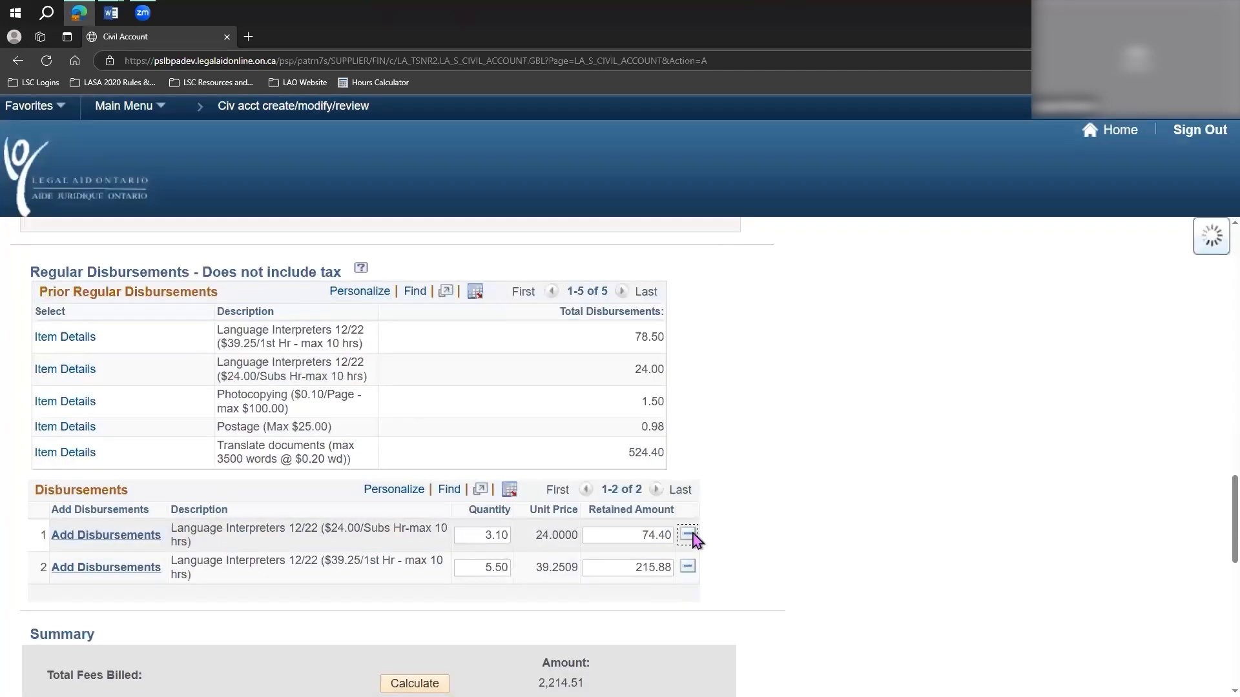
pyautogui.click(686, 536)
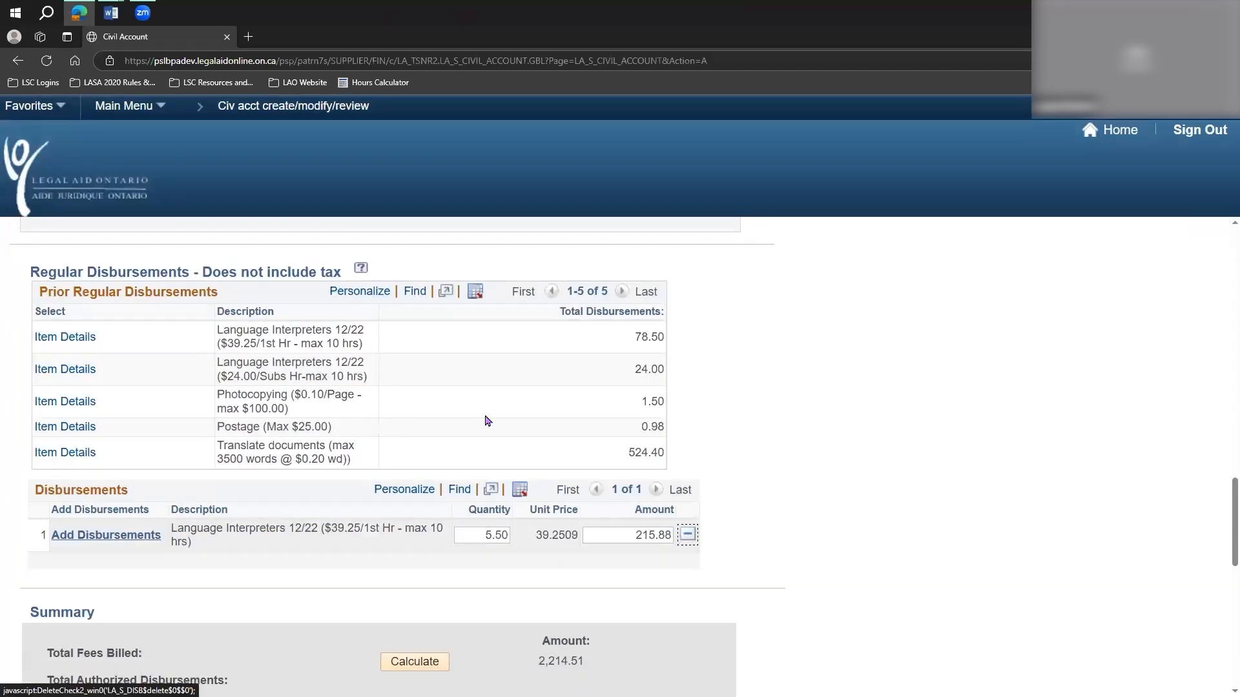
pyautogui.click(409, 403)
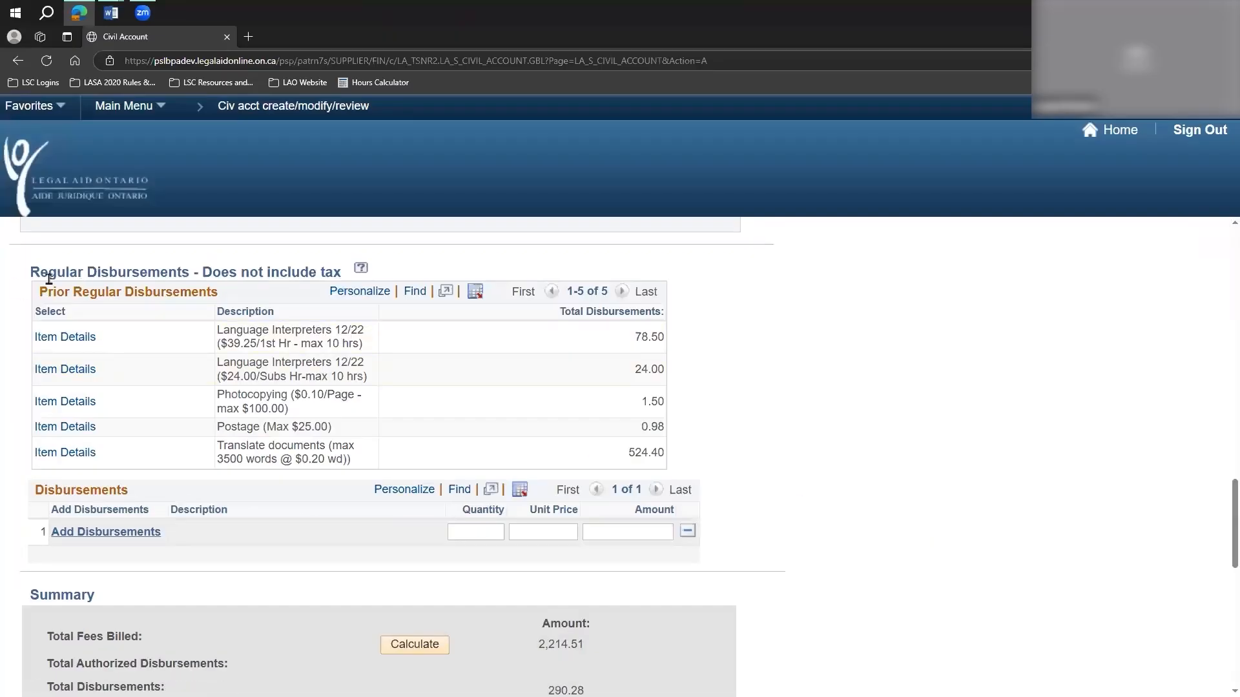
# Review the Regular Disbursements section, focusing on the Prior Regular Disbursements table and its postage maximum.
pyautogui.moveTo(30, 272); pyautogui.dragTo(345, 281)
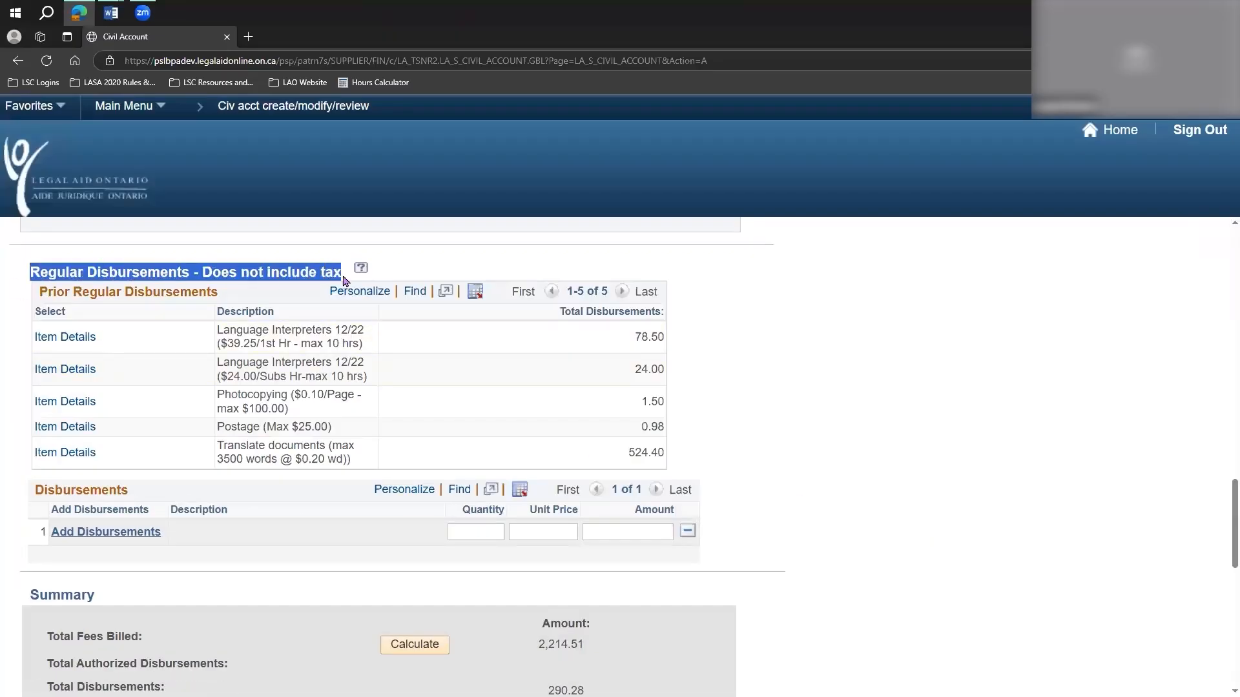
pyautogui.click(889, 462)
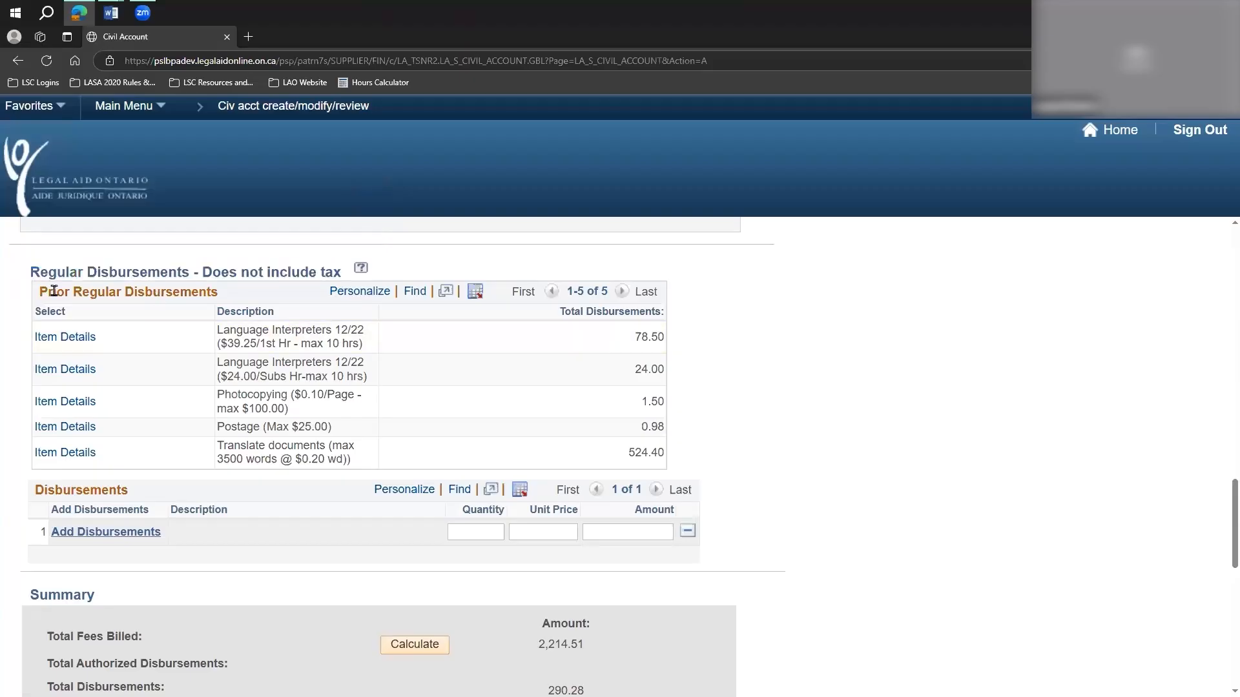
pyautogui.moveTo(40, 289); pyautogui.dragTo(665, 454)
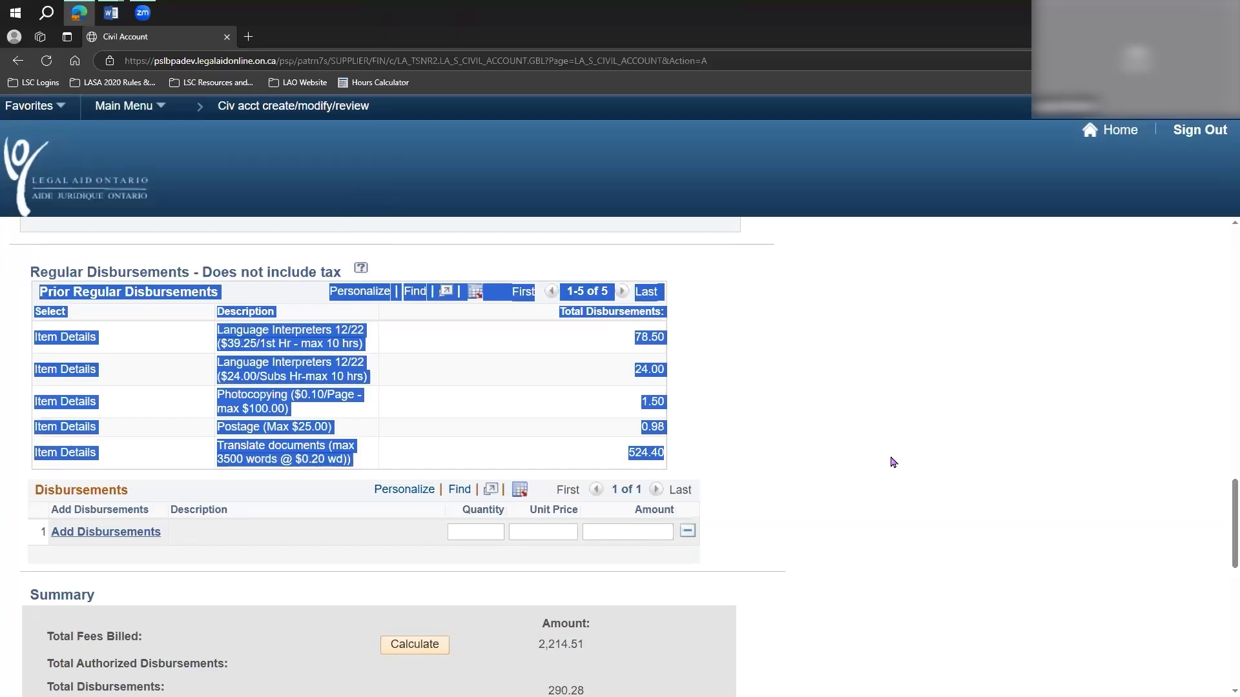
pyautogui.click(171, 414)
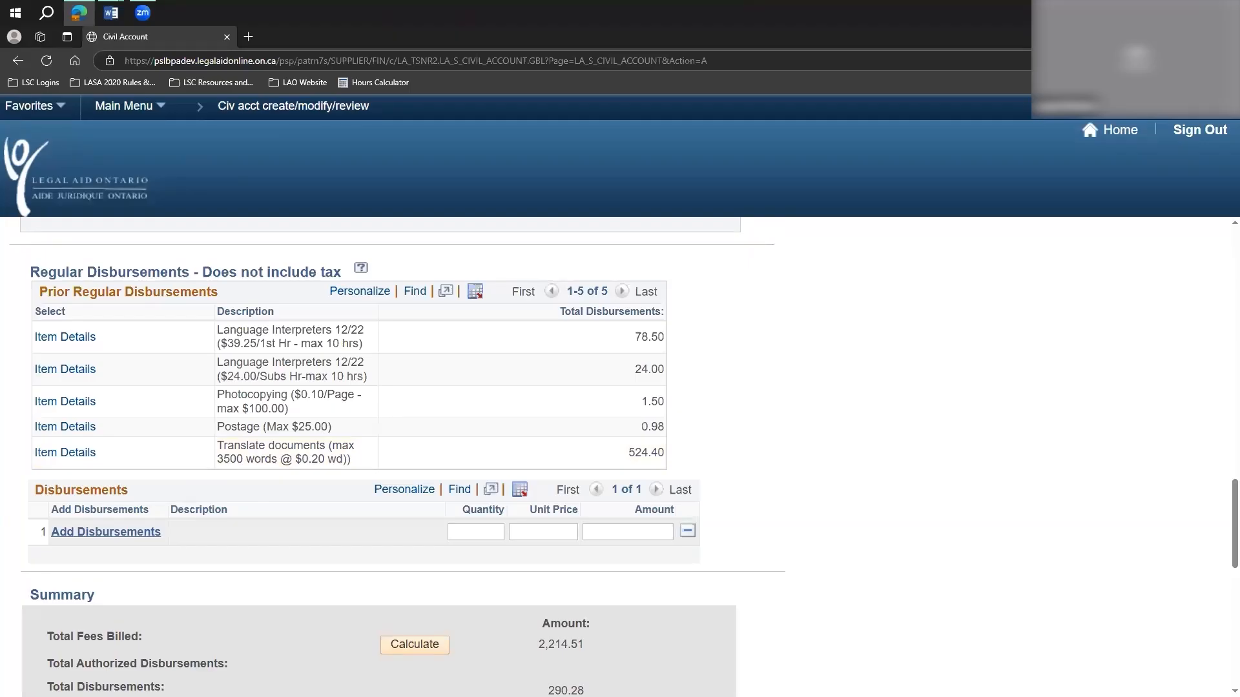
pyautogui.moveTo(328, 427); pyautogui.dragTo(267, 426)
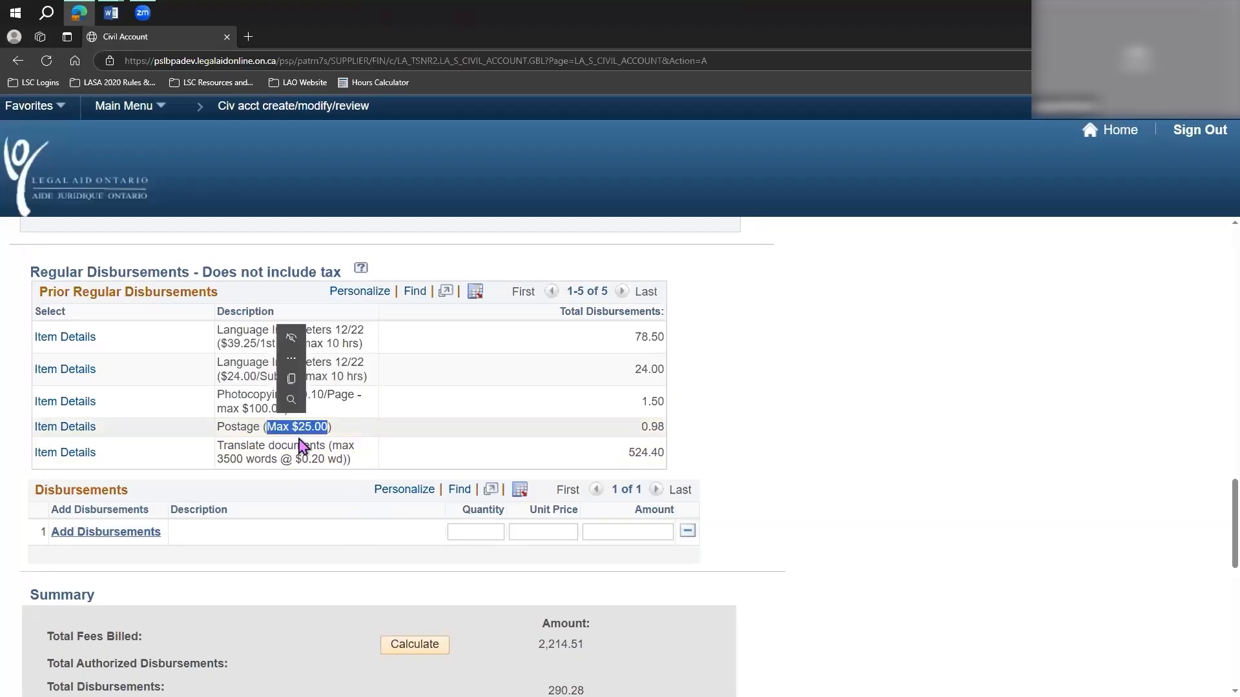
pyautogui.click(370, 441)
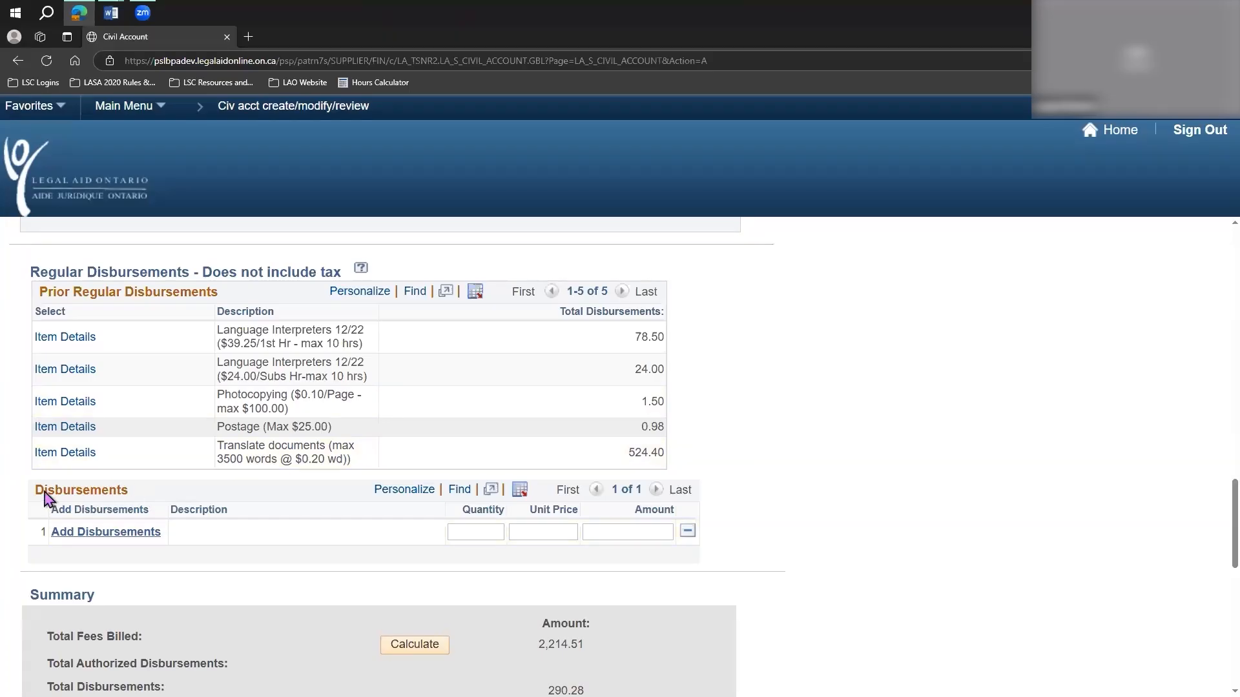
# Open the list of addable disbursements and select Language Interpreters 12/22 at $24.00/Subs Hr and $39.25/1st Hr.
pyautogui.moveTo(34, 489); pyautogui.dragTo(155, 497)
pyautogui.click(279, 546)
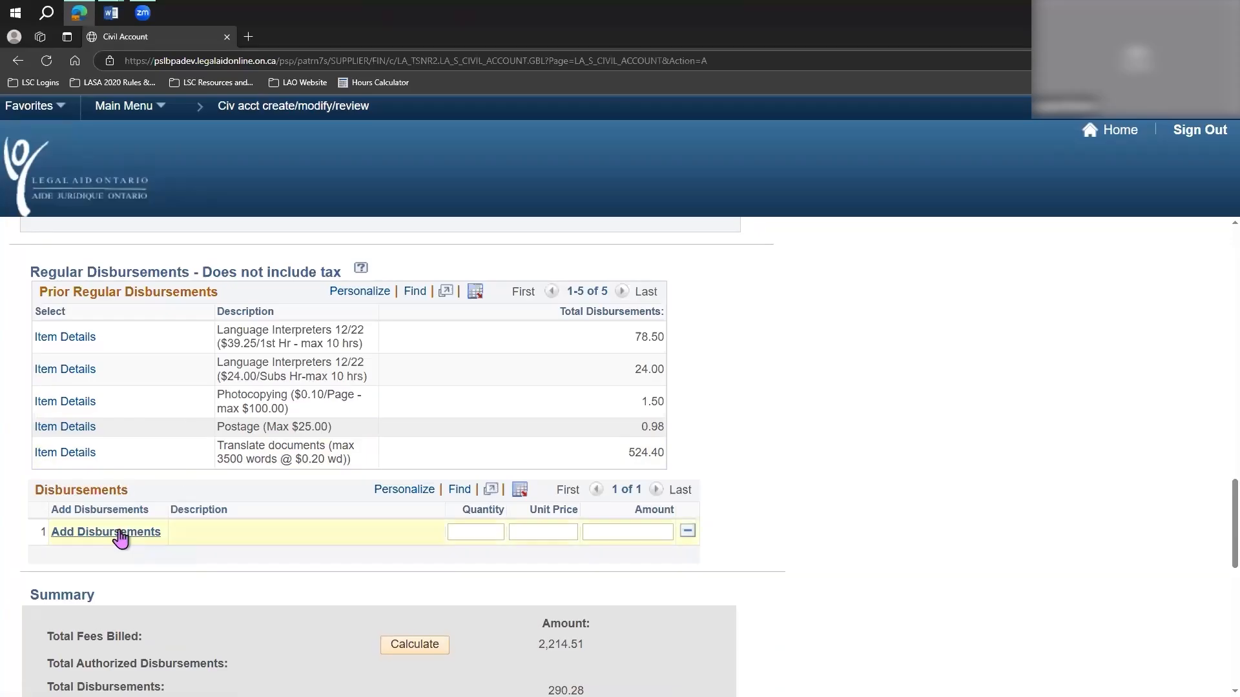
pyautogui.click(121, 536)
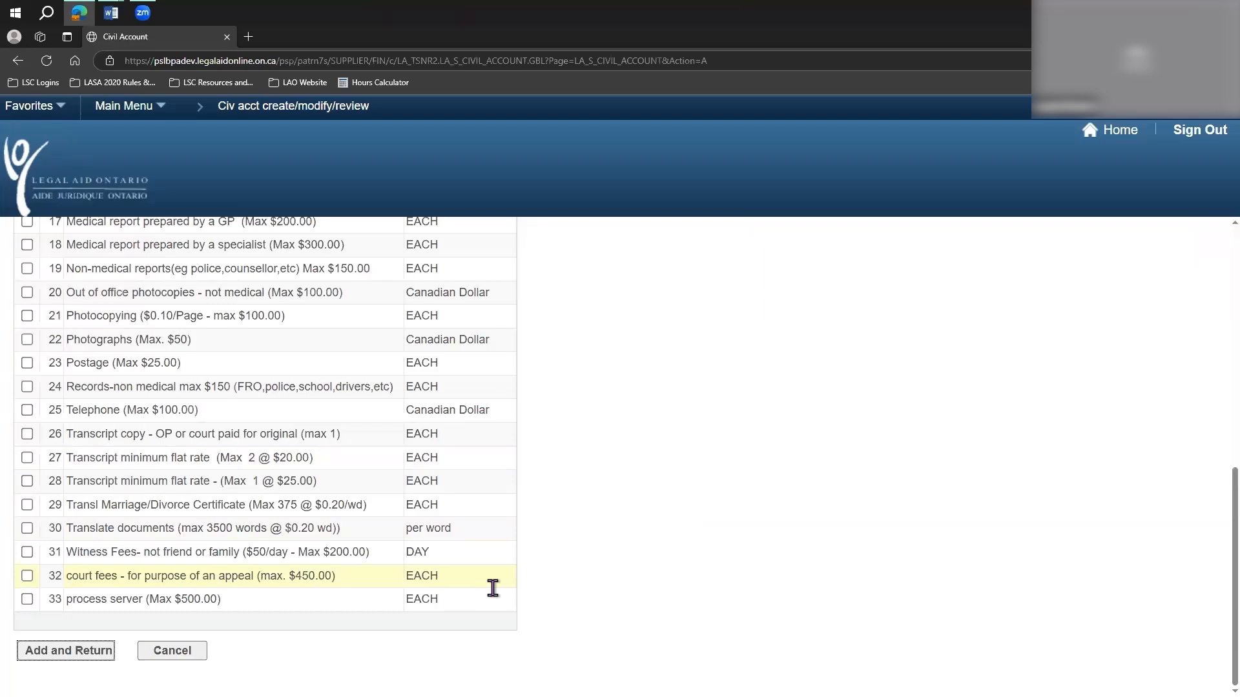
pyautogui.scroll(5, 493, 588)
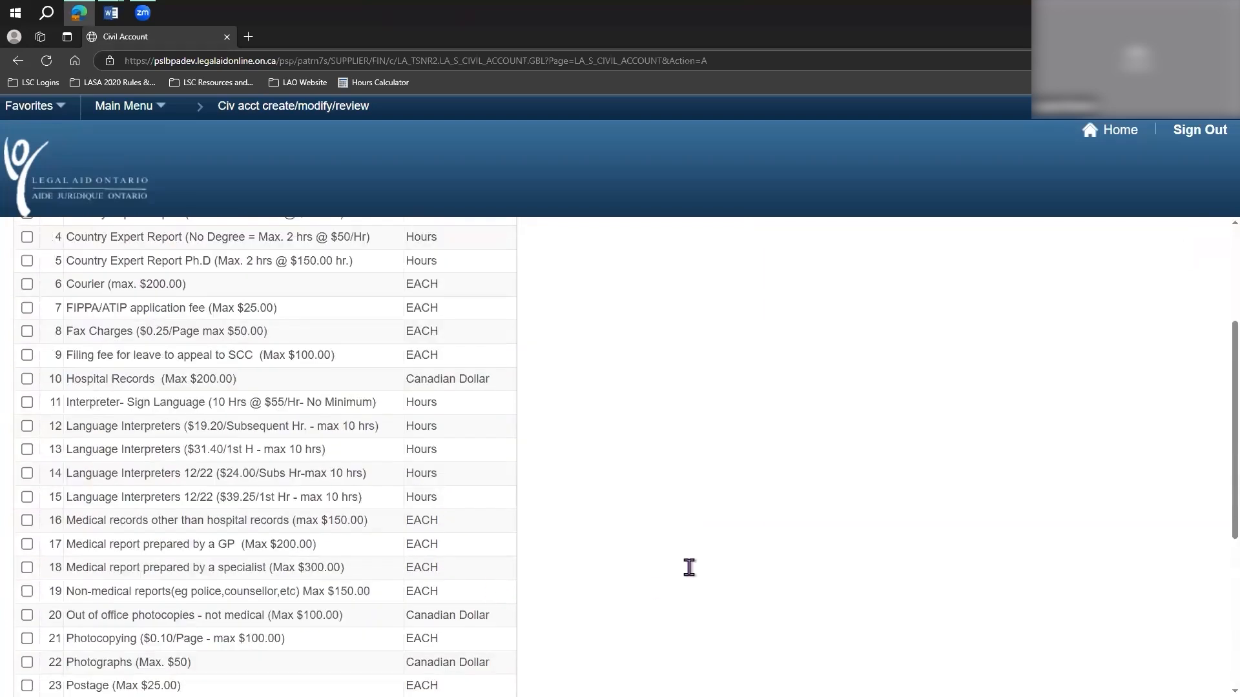
pyautogui.scroll(-1, 689, 567)
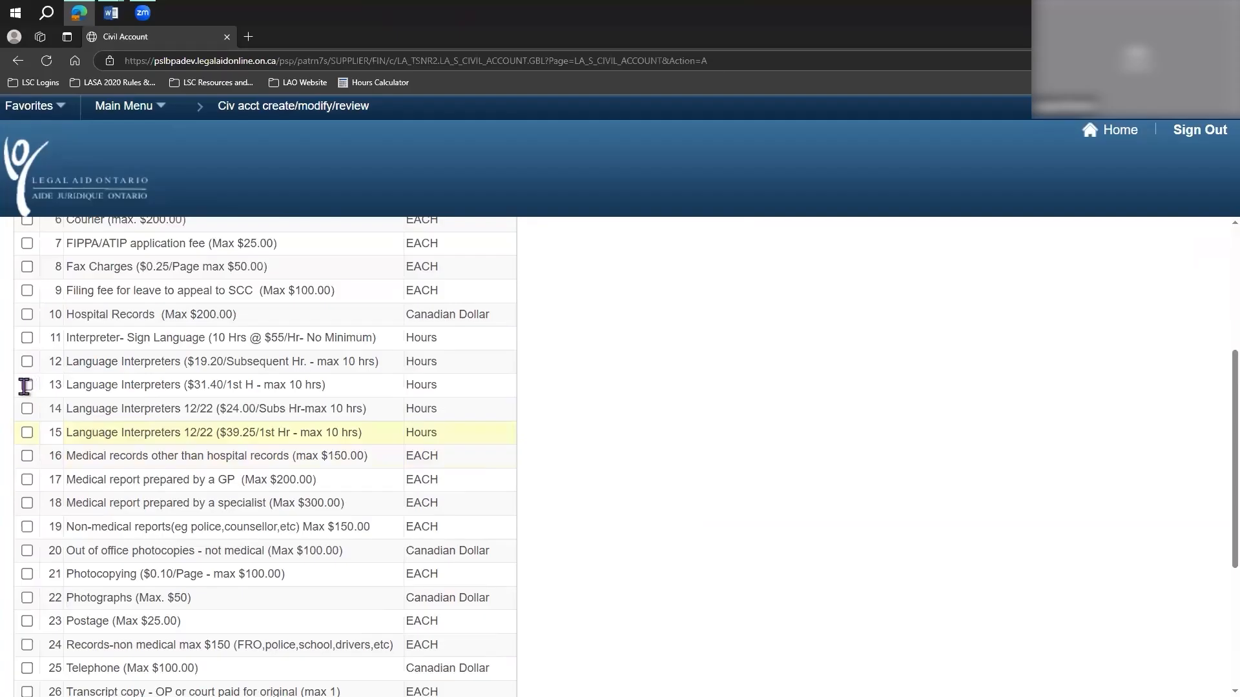
pyautogui.click(27, 408)
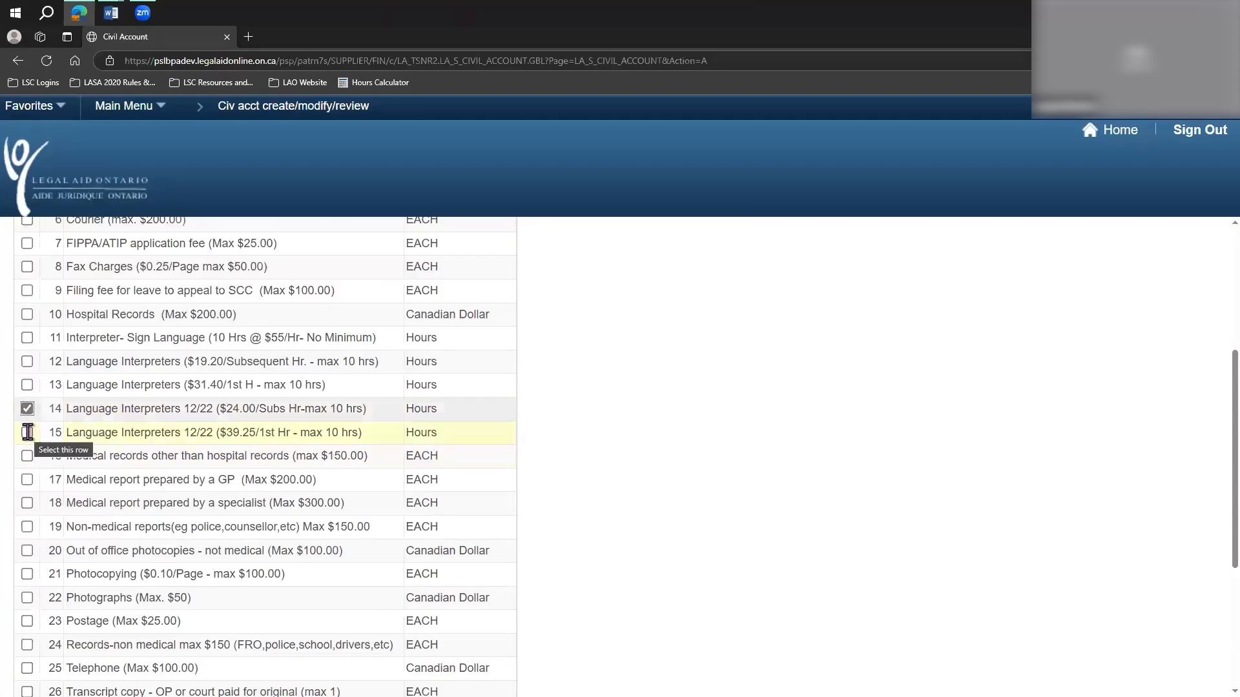
pyautogui.click(26, 432)
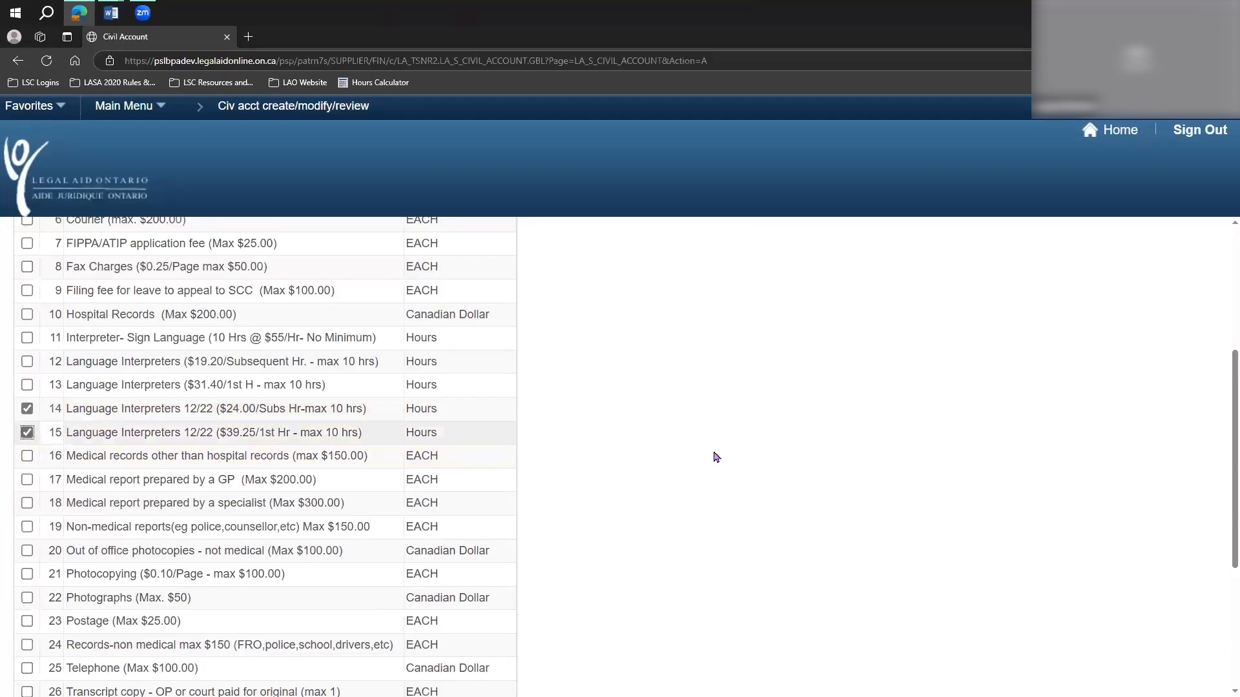
# Check the two selected 12/22 interpreter rates and add both disbursements to the account.
pyautogui.moveTo(184, 408); pyautogui.dragTo(345, 409)
pyautogui.moveTo(421, 432); pyautogui.dragTo(506, 435)
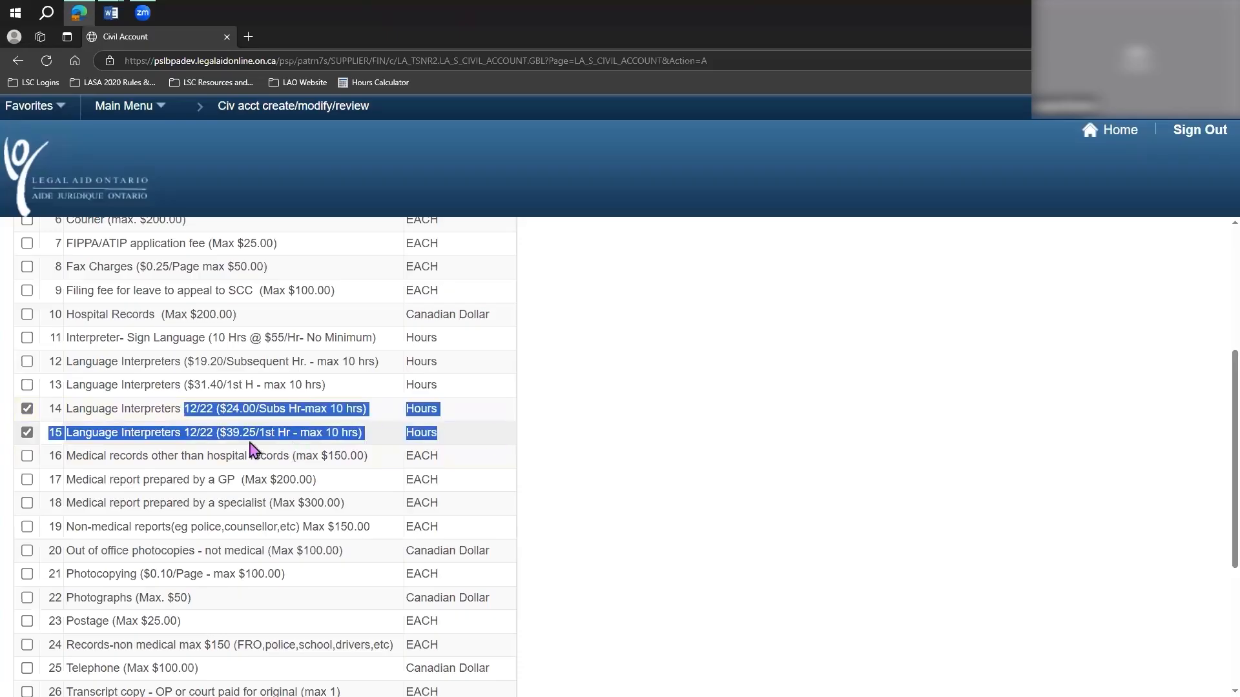
pyautogui.click(208, 423)
pyautogui.moveTo(184, 408); pyautogui.dragTo(444, 435)
pyautogui.click(129, 430)
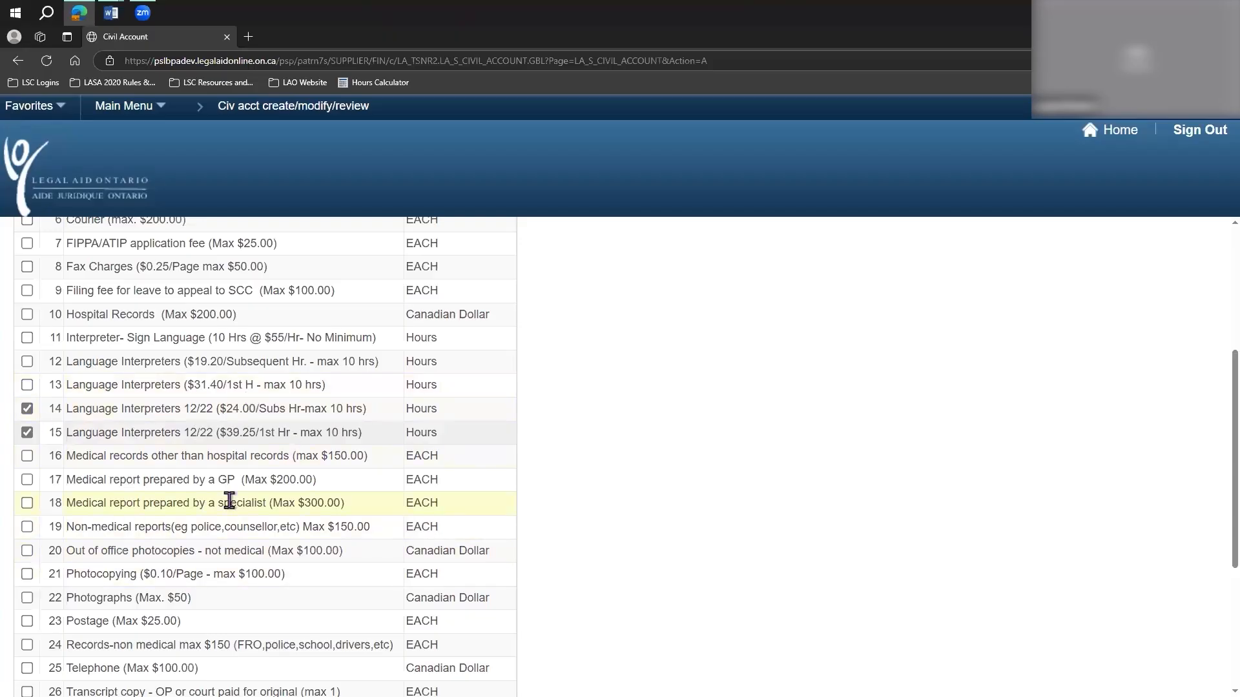
pyautogui.scroll(-4, 245, 501)
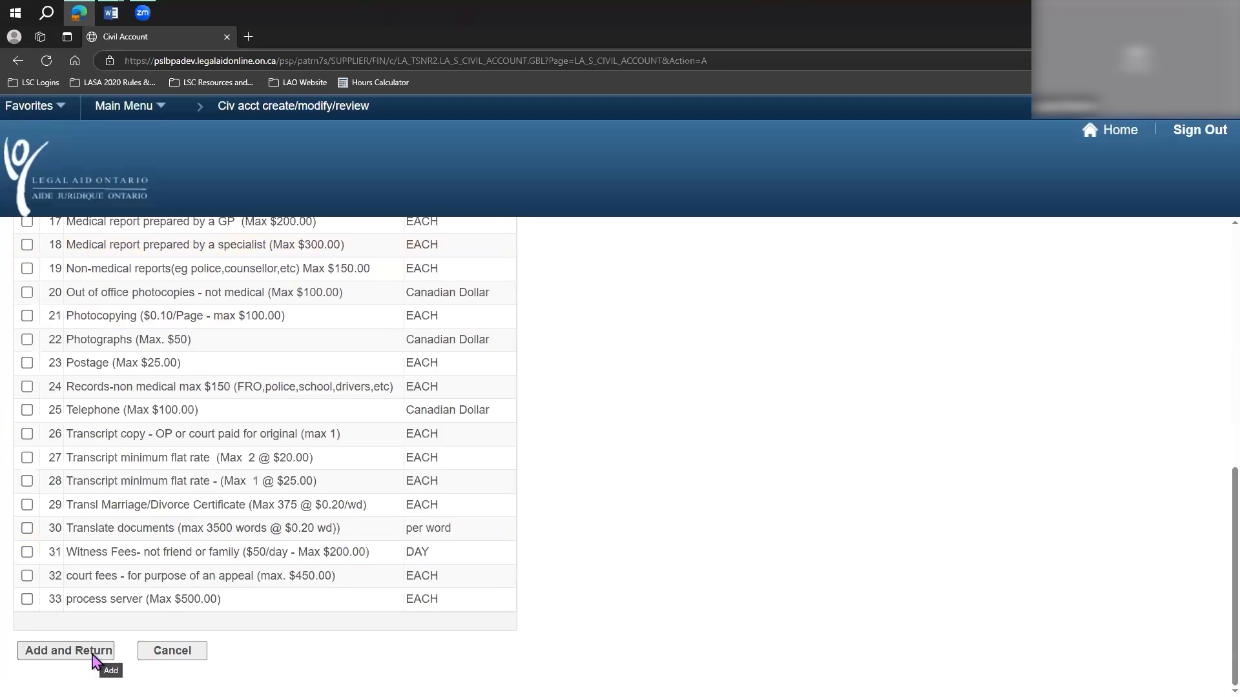
pyautogui.click(92, 654)
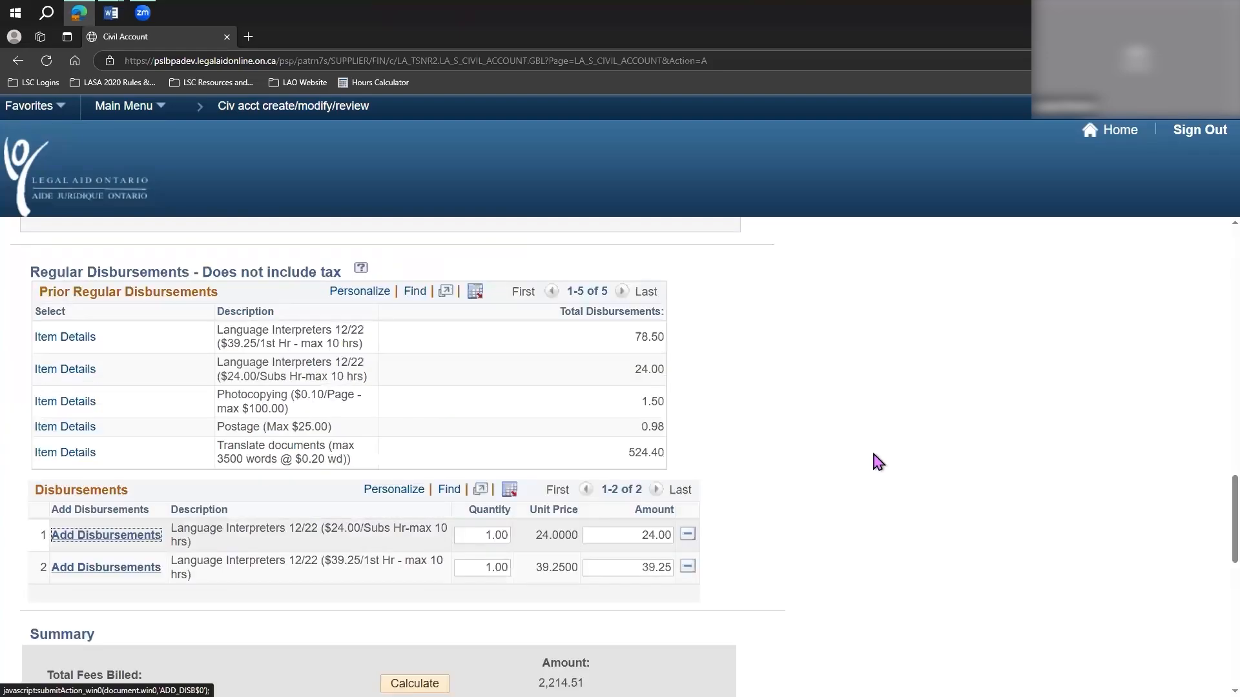
# Switch to the Interpretation Invoice Billing Demo document in Word and copy the total subsequent hours from its totals table.
pyautogui.scroll(-3, 874, 459)
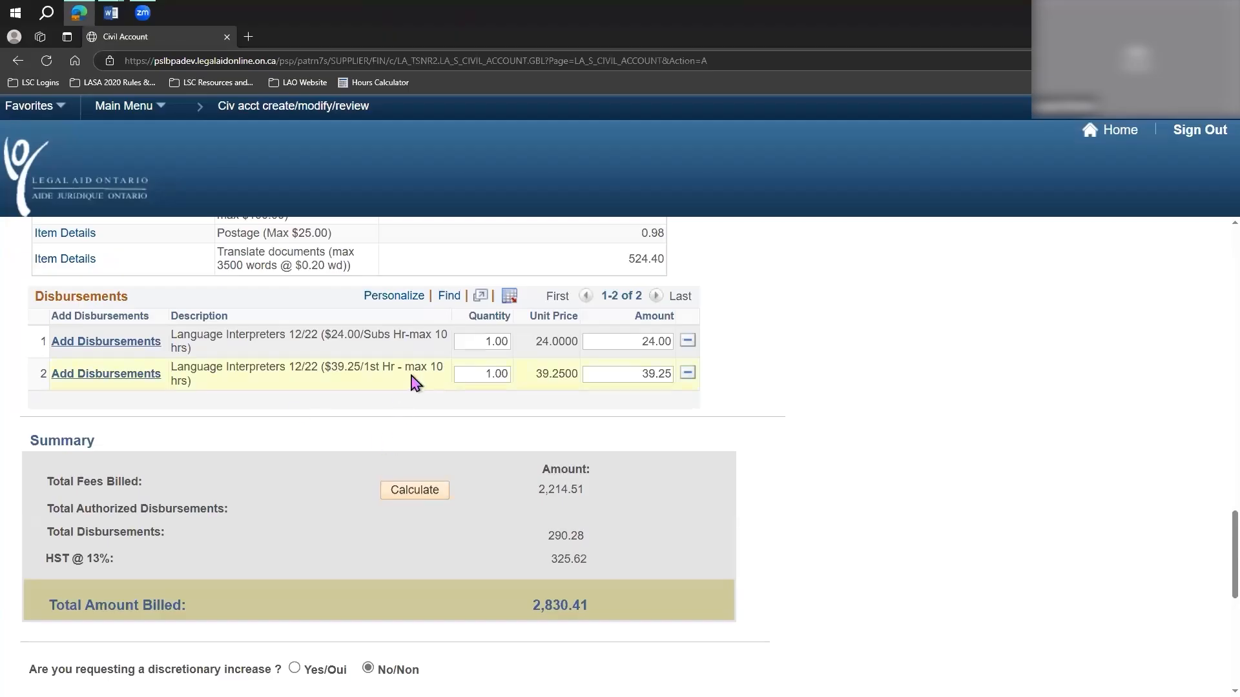
pyautogui.moveTo(442, 368); pyautogui.dragTo(407, 369)
pyautogui.click(409, 401)
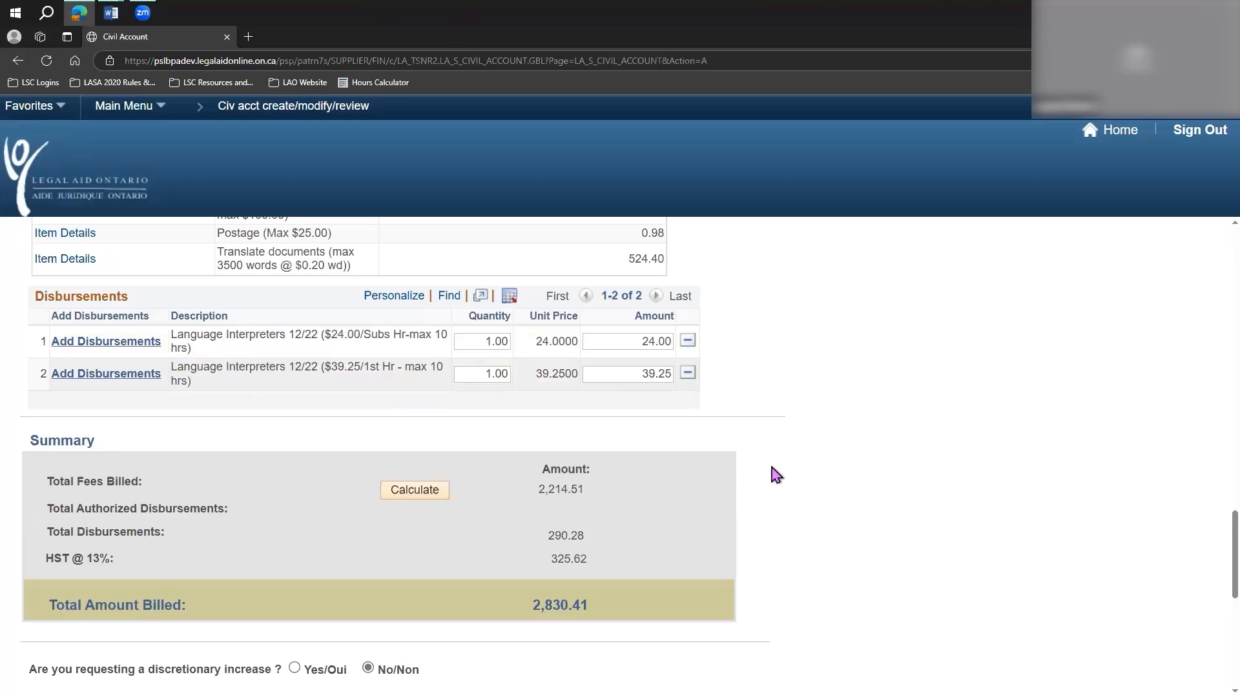
pyautogui.moveTo(115, 11)
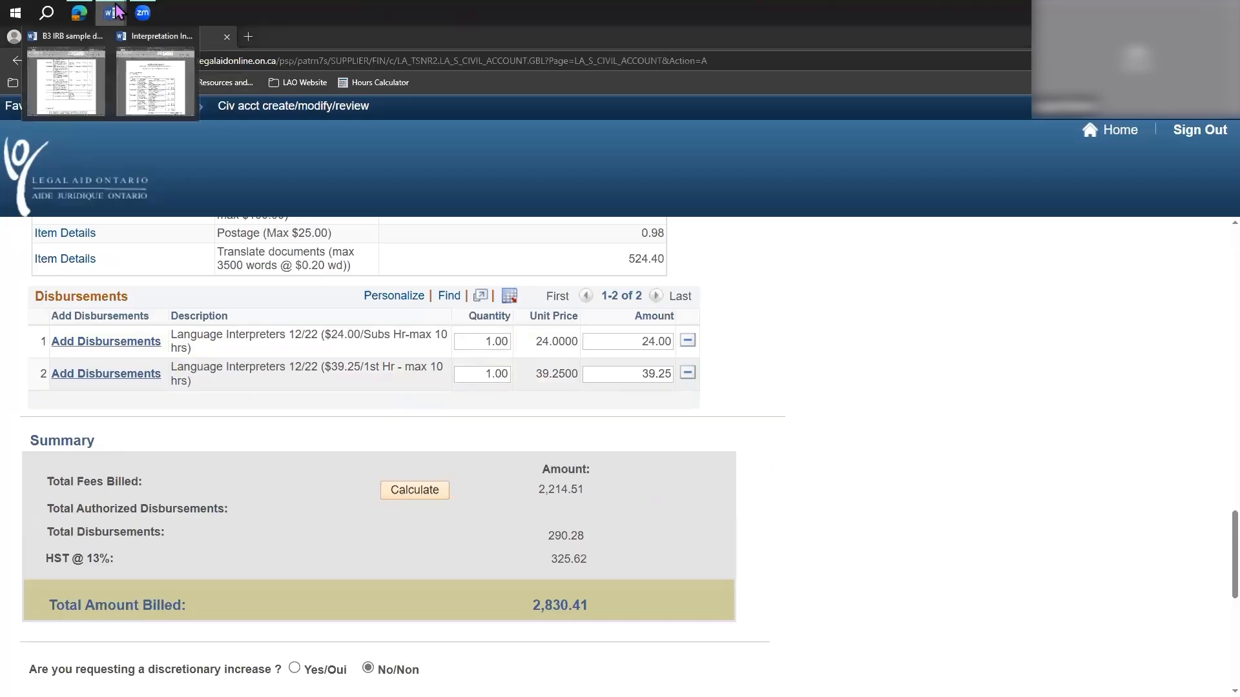
pyautogui.click(152, 83)
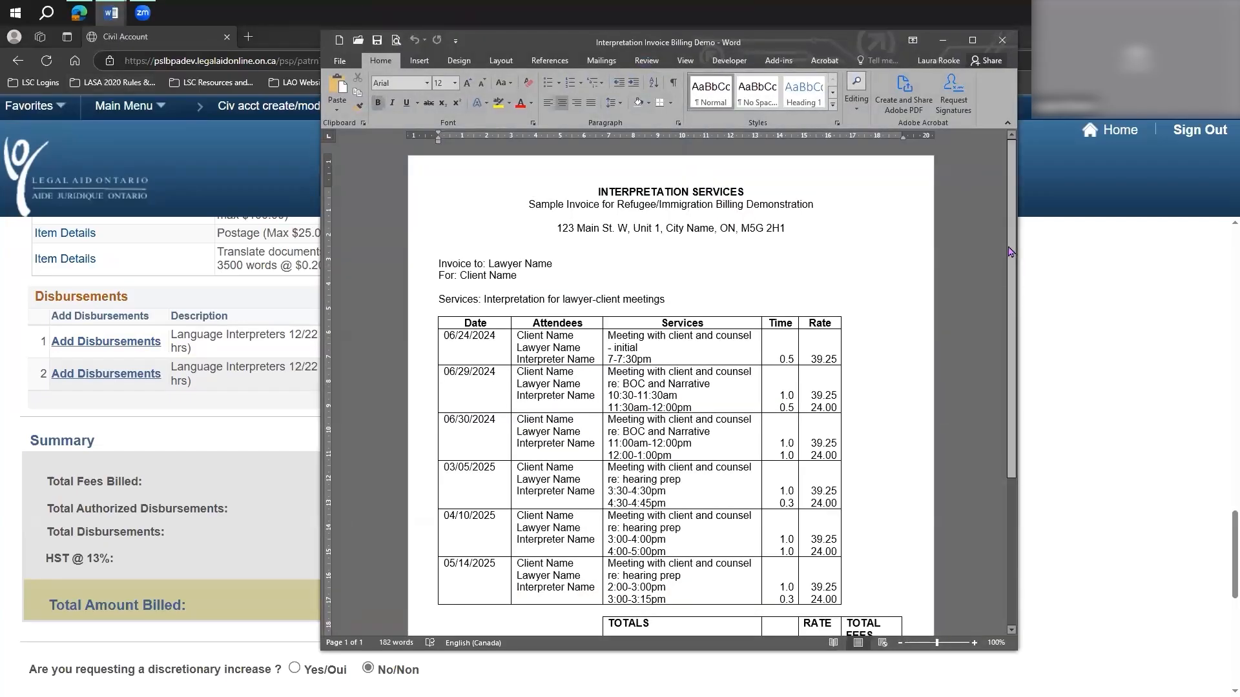
pyautogui.scroll(-3, 839, 258)
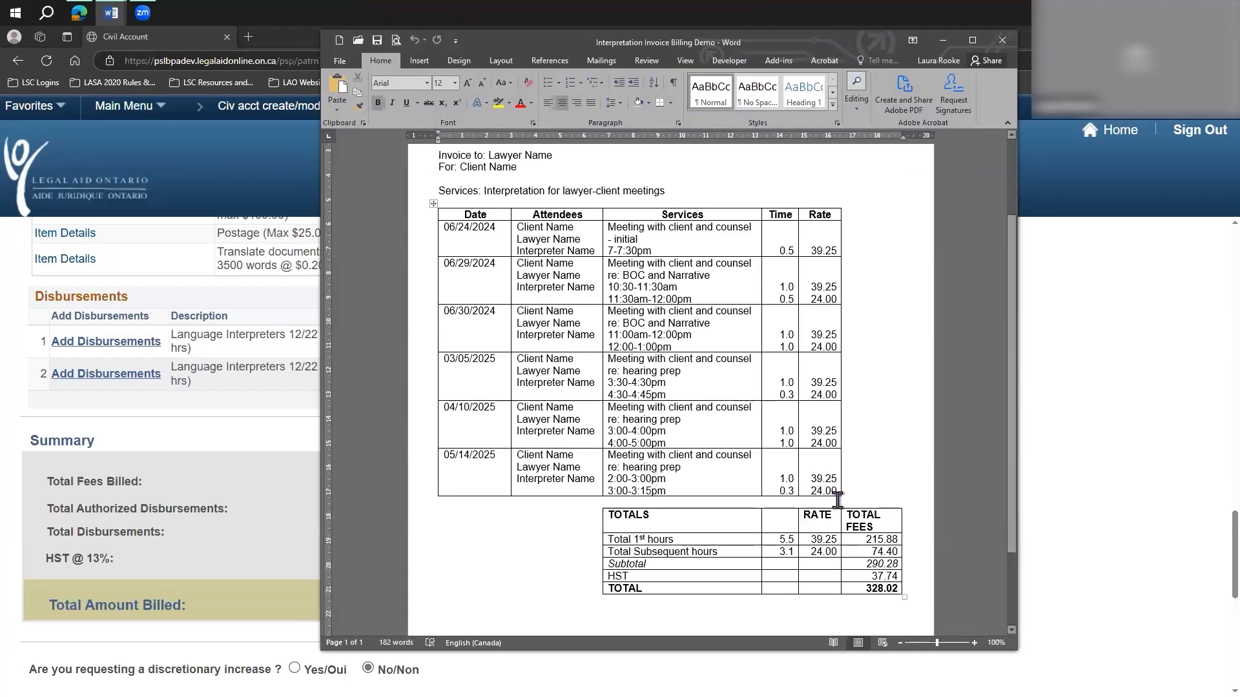
pyautogui.doubleClick(792, 551)
pyautogui.hotkey('ctrl', 'c')
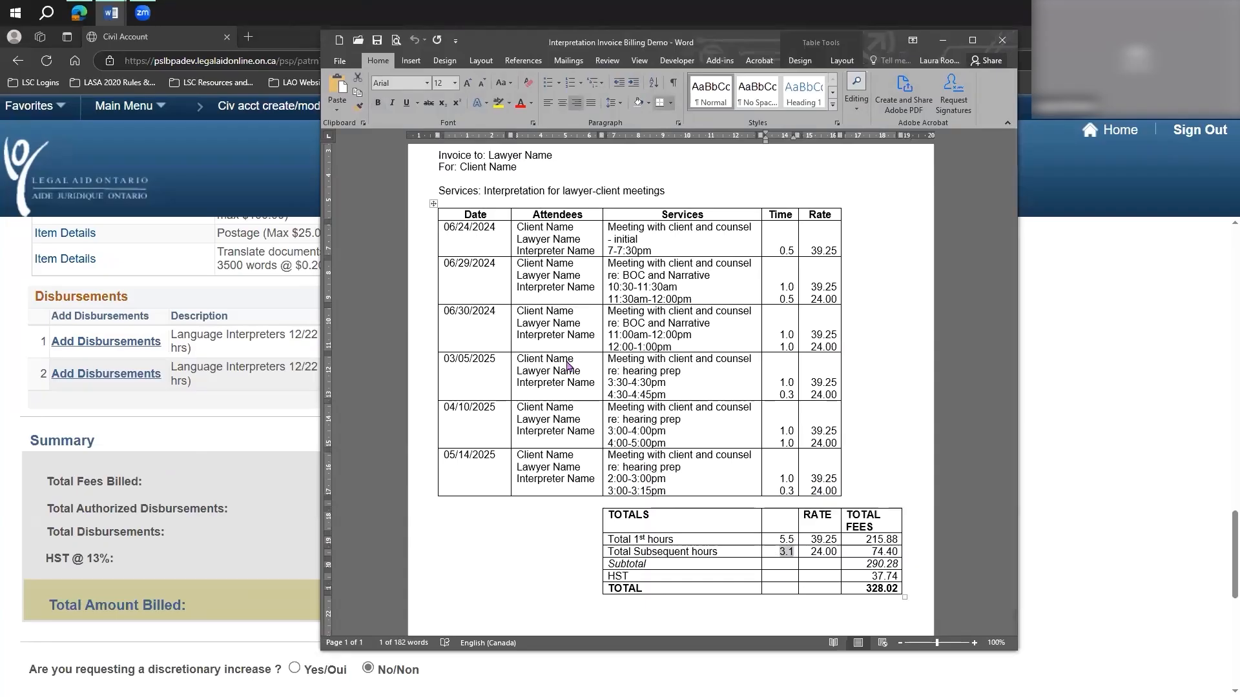
# Back in the civil account, set the interpreter quantities to 3.10 for subsequent hours and 5.50 for first hours.
pyautogui.hotkey('alt', 'Tab')
pyautogui.moveTo(478, 338); pyautogui.dragTo(524, 338)
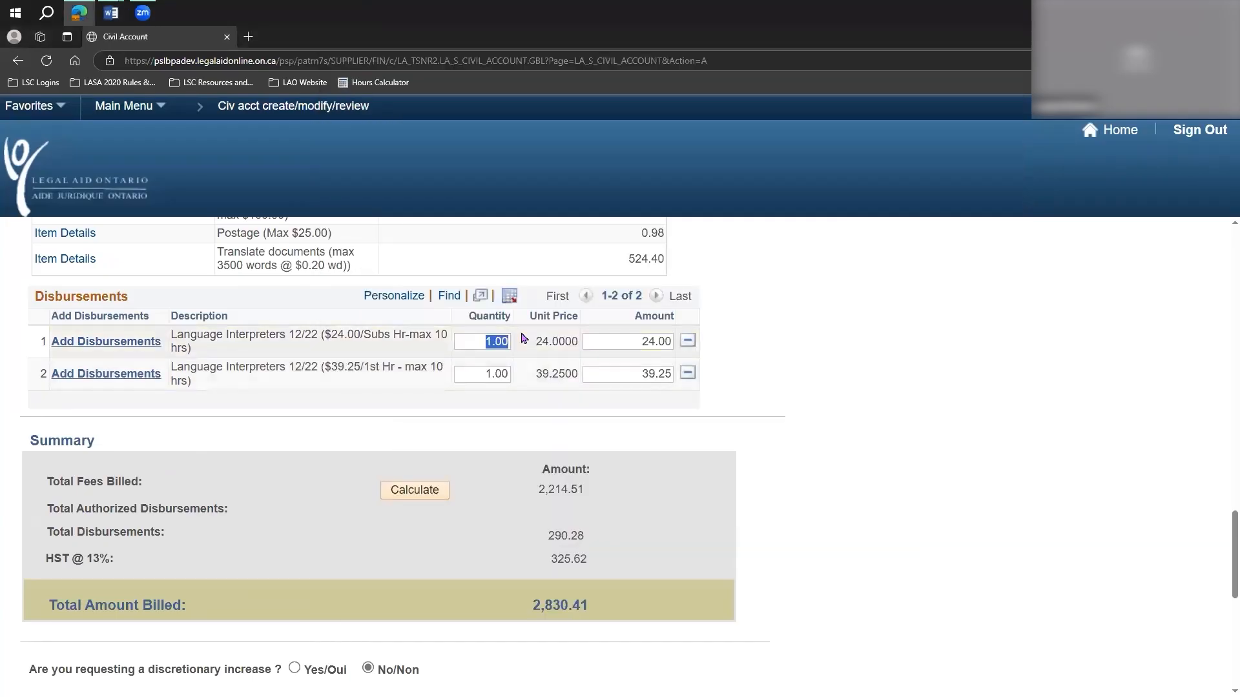
pyautogui.hotkey('ctrl', 'v')
pyautogui.click(816, 398)
pyautogui.moveTo(471, 374); pyautogui.dragTo(521, 374)
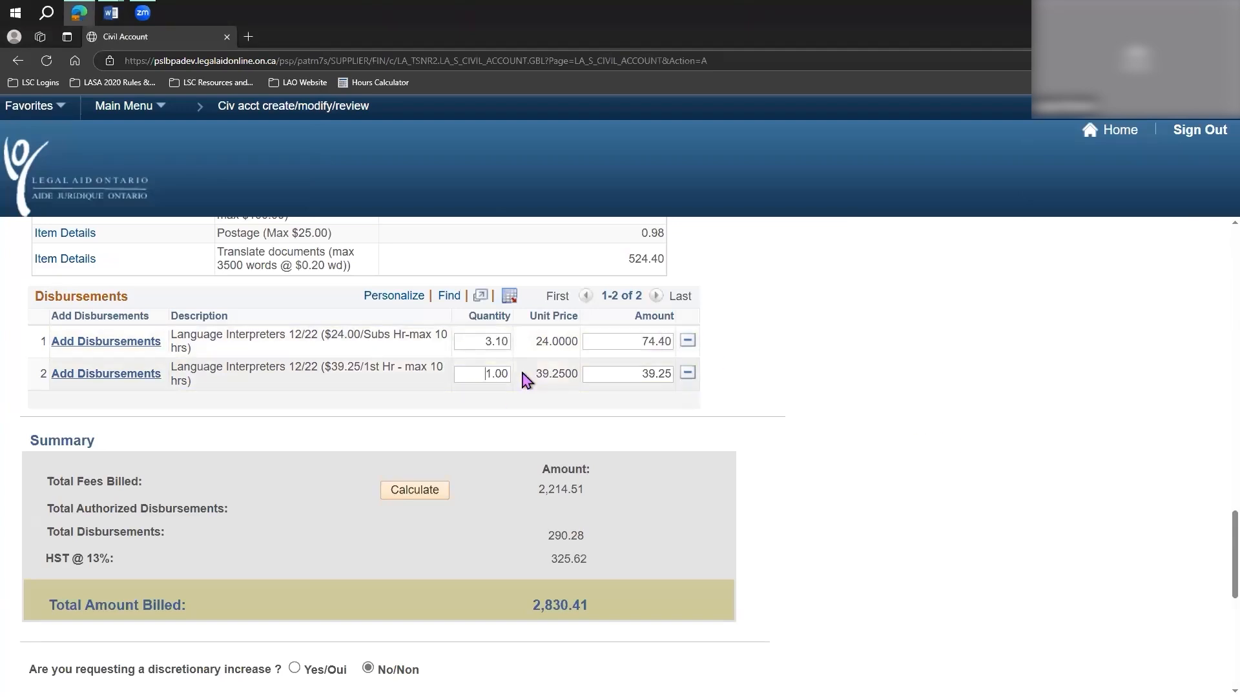
pyautogui.write('5.5')
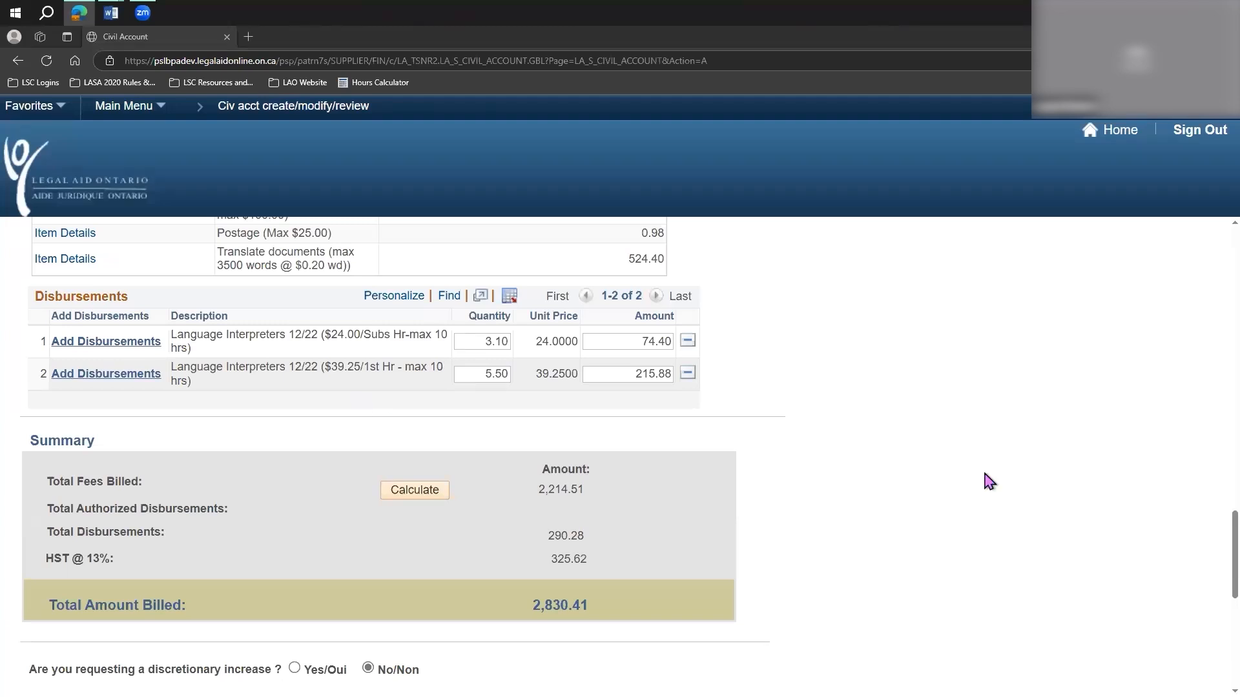
pyautogui.scroll(-1, 581, 427)
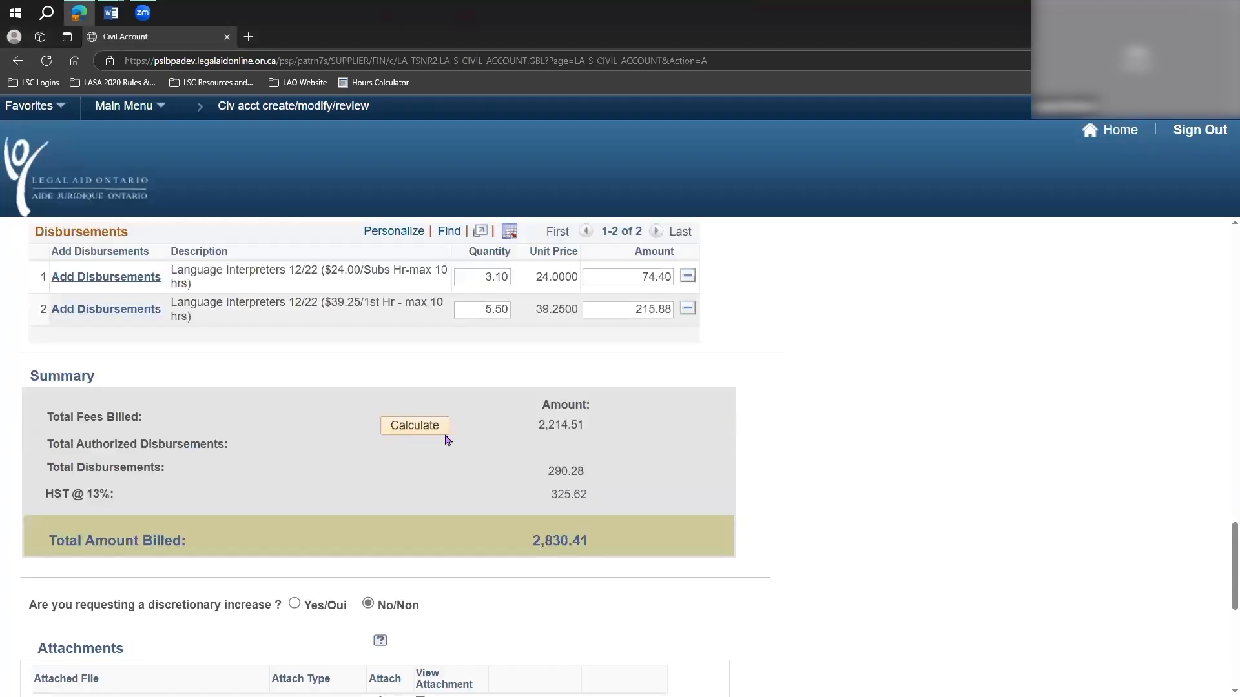
# Calculate the account totals and acknowledge the recommendation to attach disbursement invoices.
pyautogui.click(426, 432)
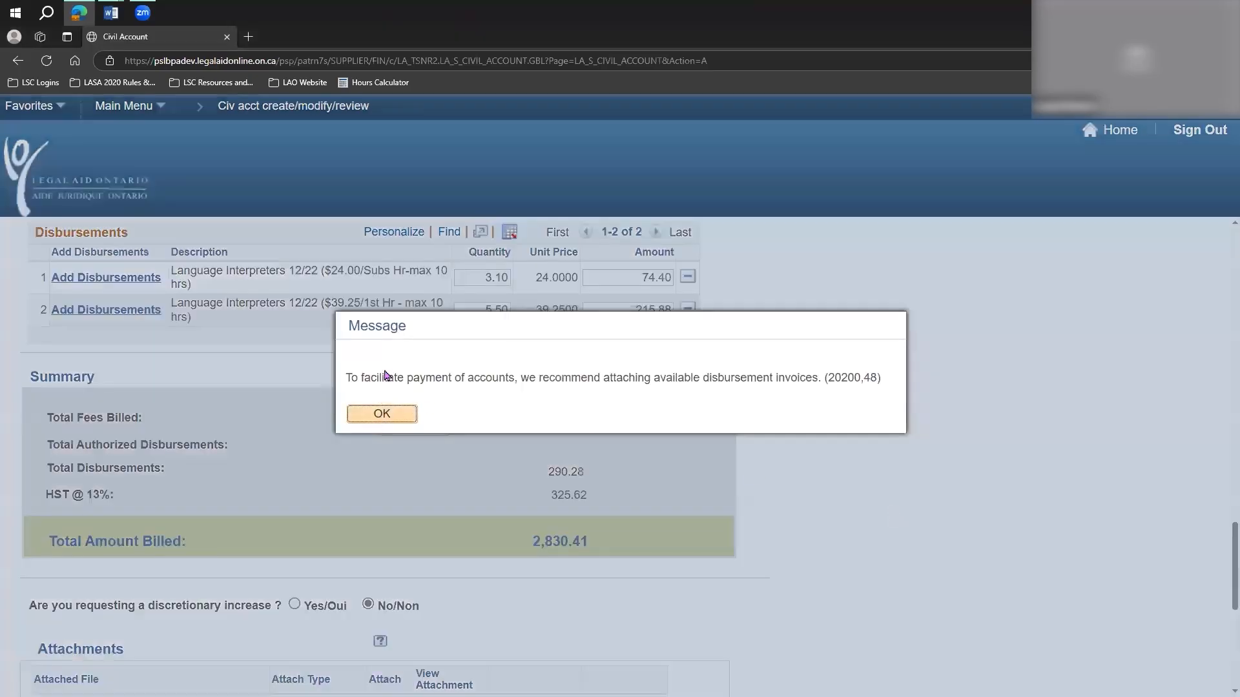
pyautogui.tripleClick(693, 384)
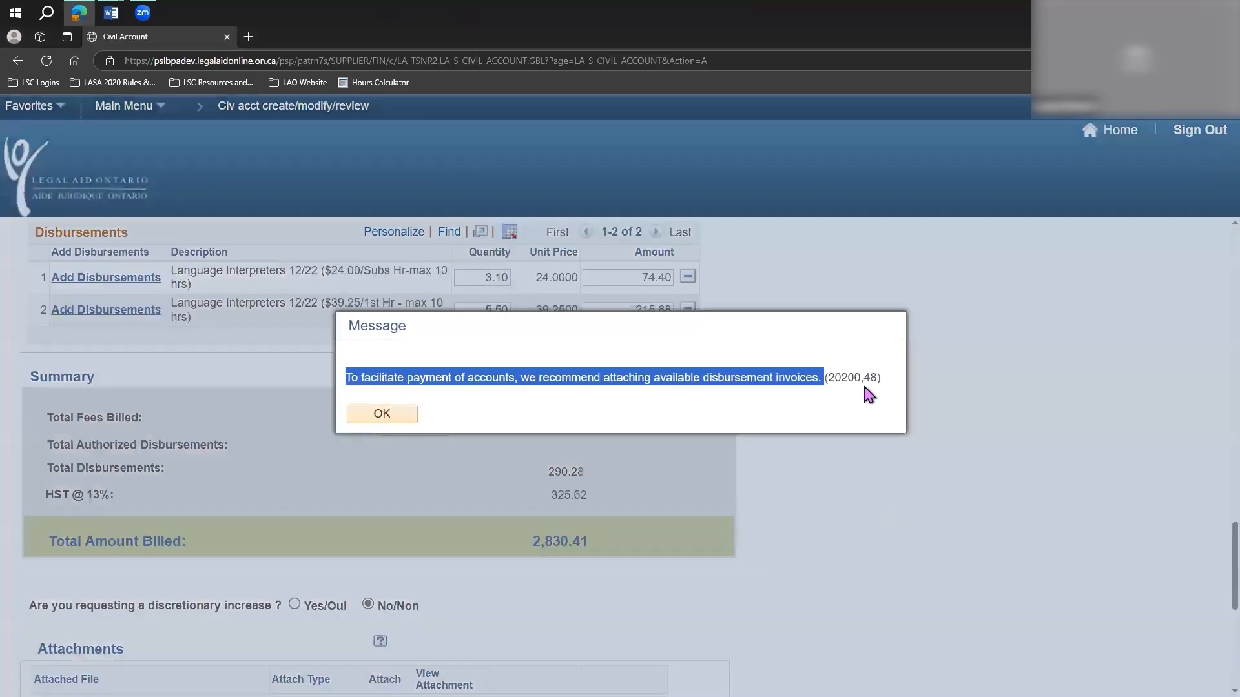
pyautogui.click(541, 411)
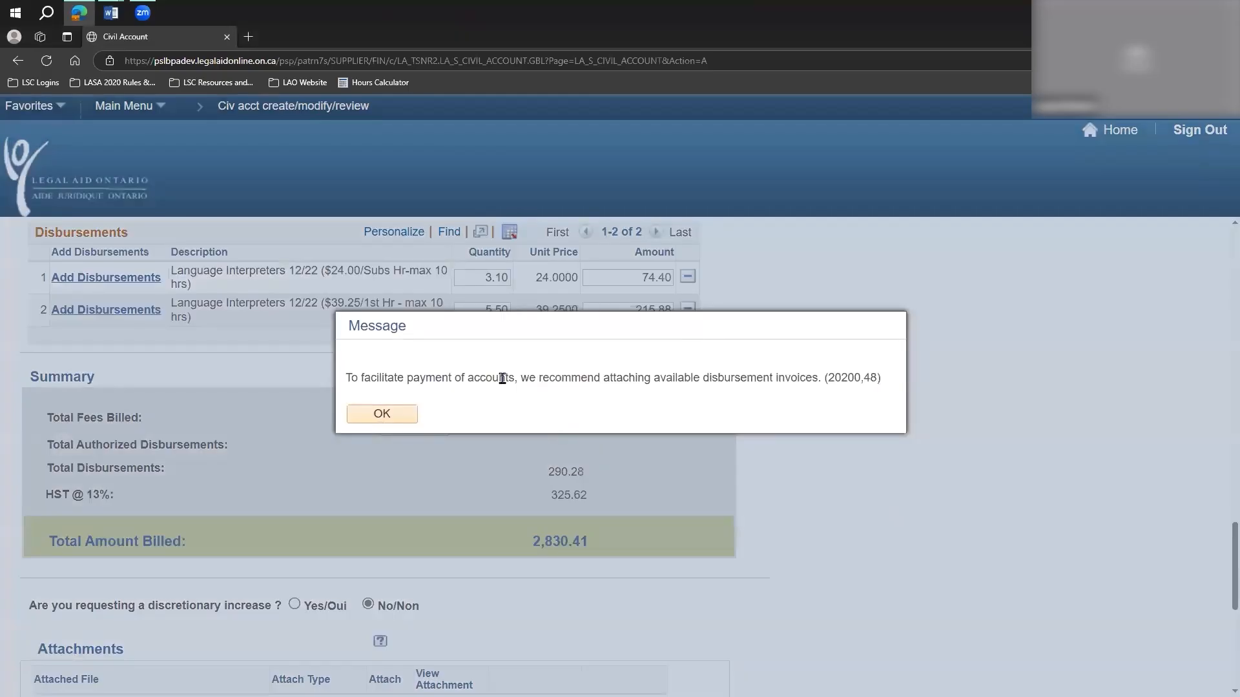
pyautogui.click(387, 414)
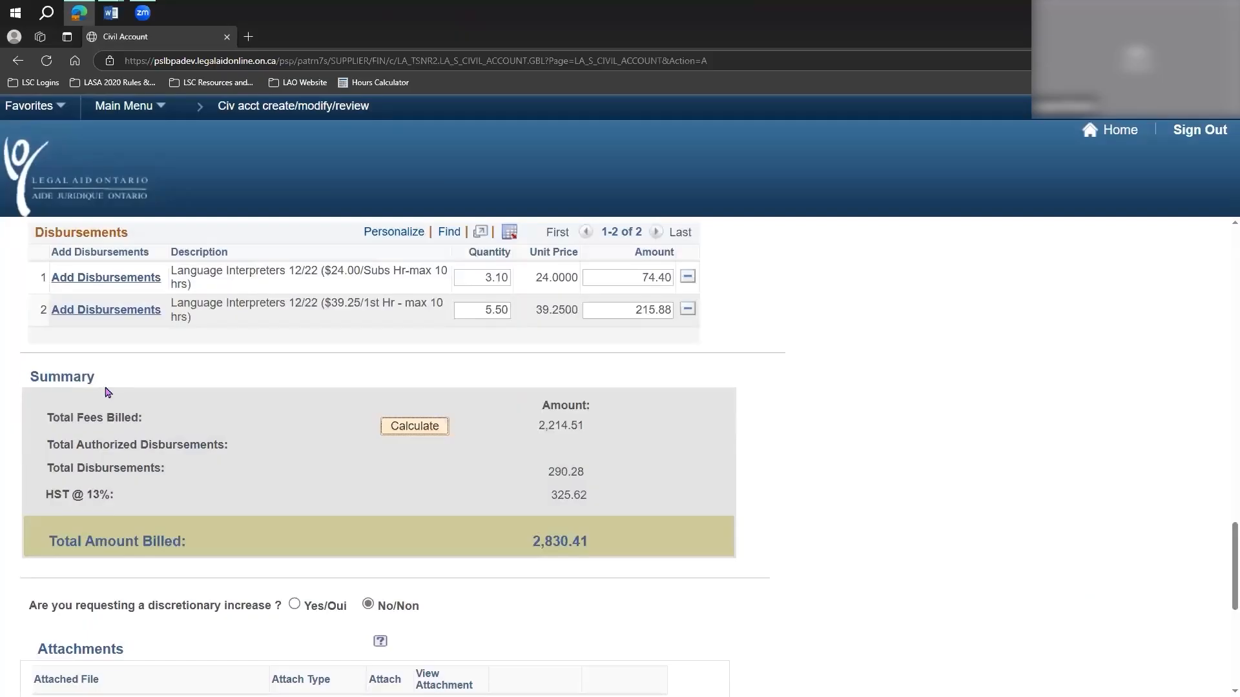
# Check the total fees billed, total disbursements, HST and total amount billed in the account summary.
pyautogui.moveTo(584, 427); pyautogui.dragTo(538, 429)
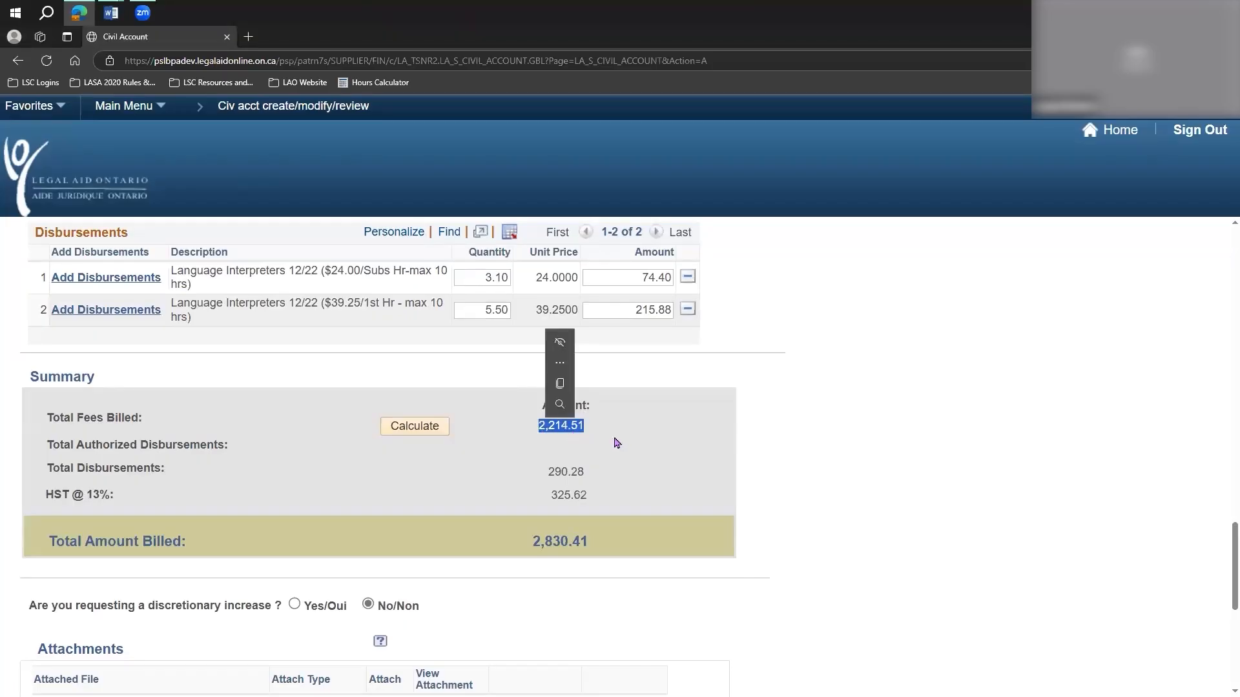
pyautogui.click(572, 472)
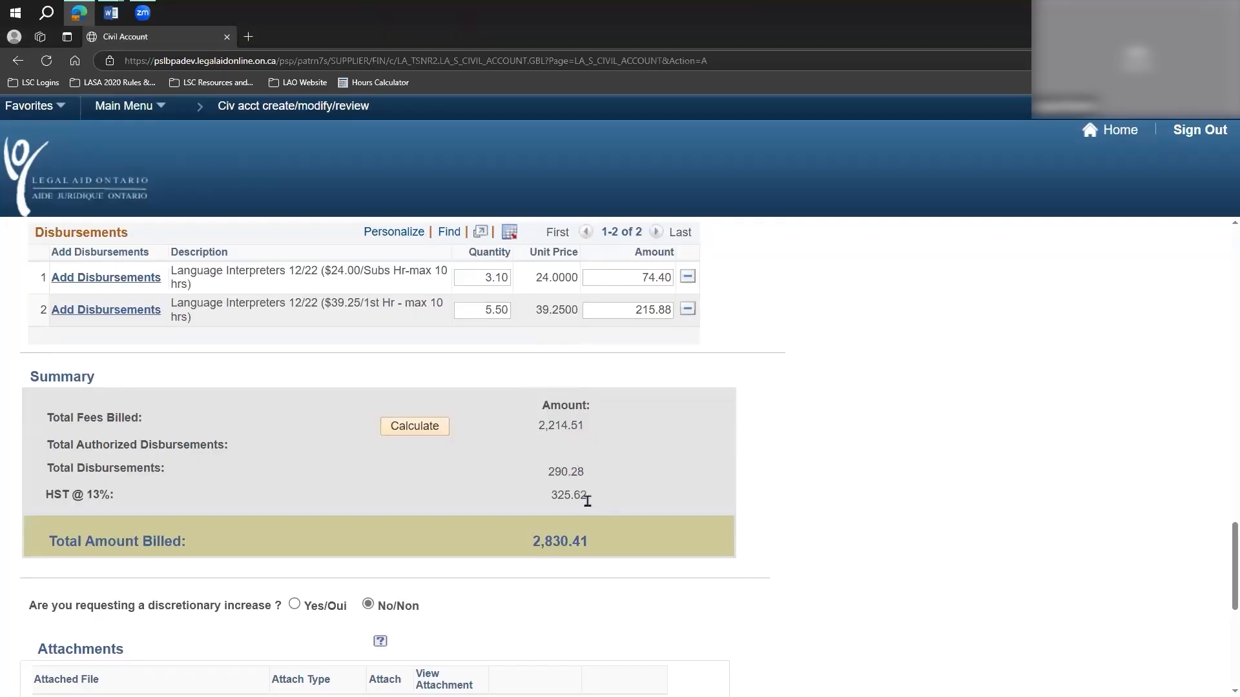
pyautogui.moveTo(589, 545); pyautogui.dragTo(531, 541)
pyautogui.click(278, 531)
pyautogui.scroll(-2, 345, 451)
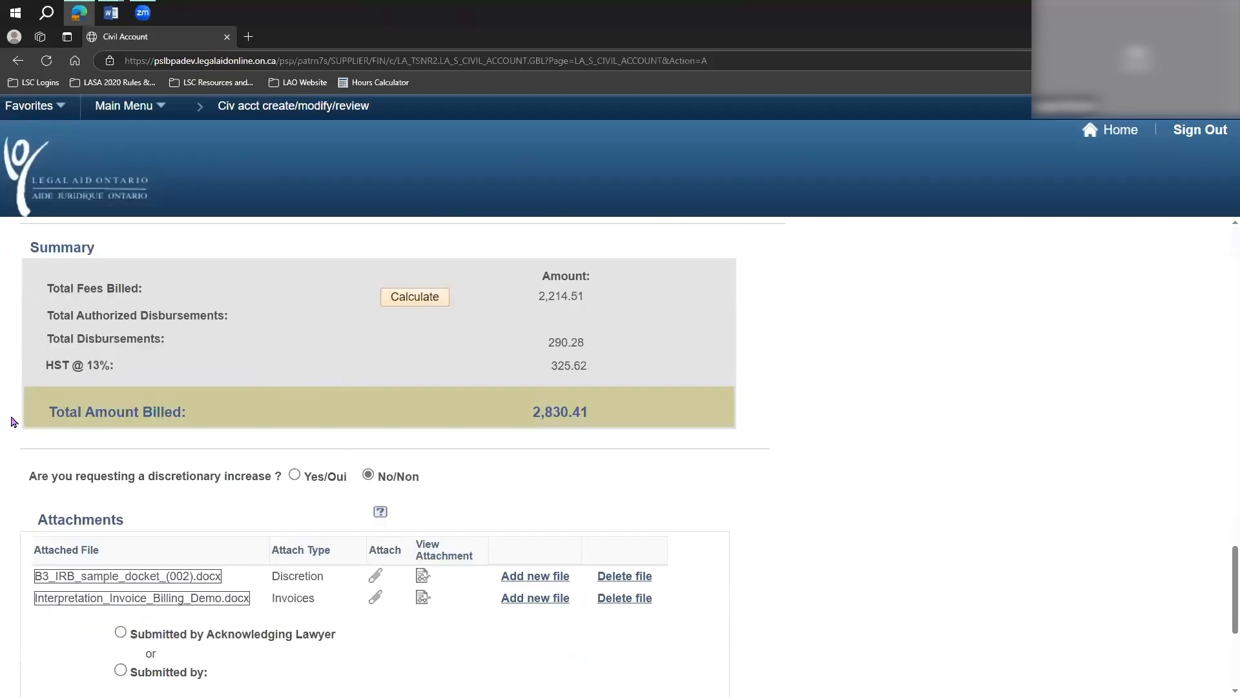
pyautogui.scroll(-1, 24, 419)
# Answer Yes/Oui to the discretionary increase question and enter "please see attached" as the discretionary increase comment.
pyautogui.moveTo(29, 413); pyautogui.dragTo(291, 417)
pyautogui.moveTo(422, 414); pyautogui.dragTo(406, 413)
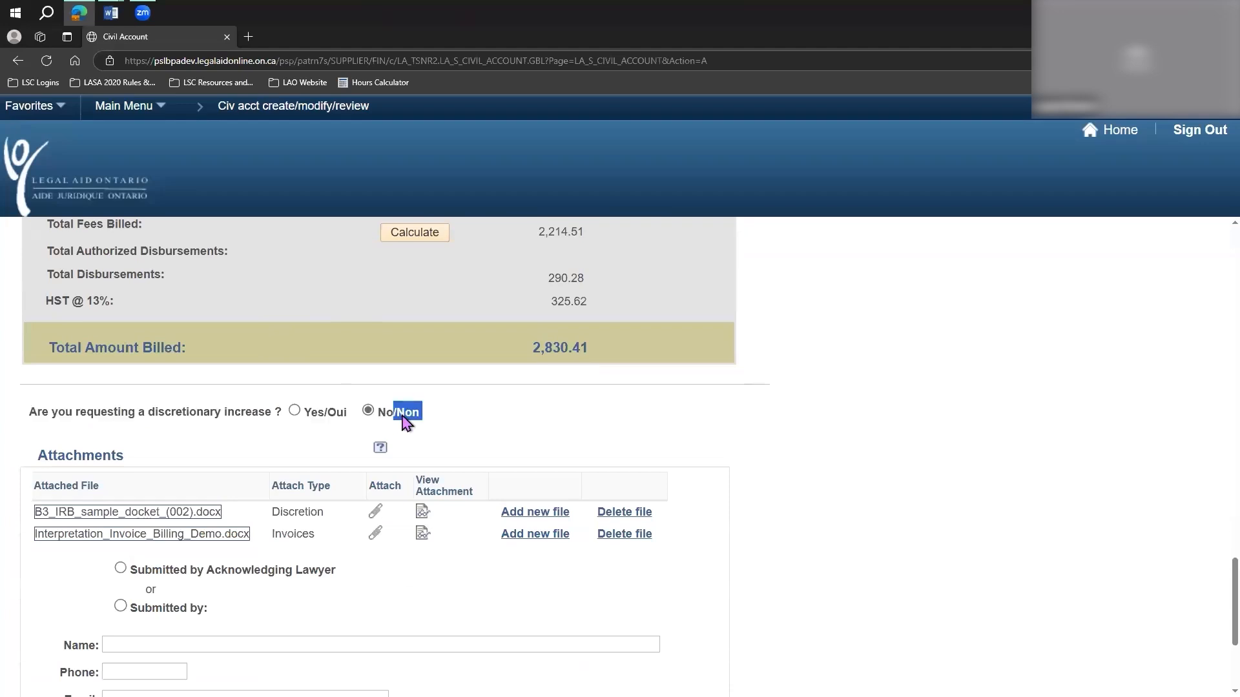
pyautogui.moveTo(29, 413); pyautogui.dragTo(284, 413)
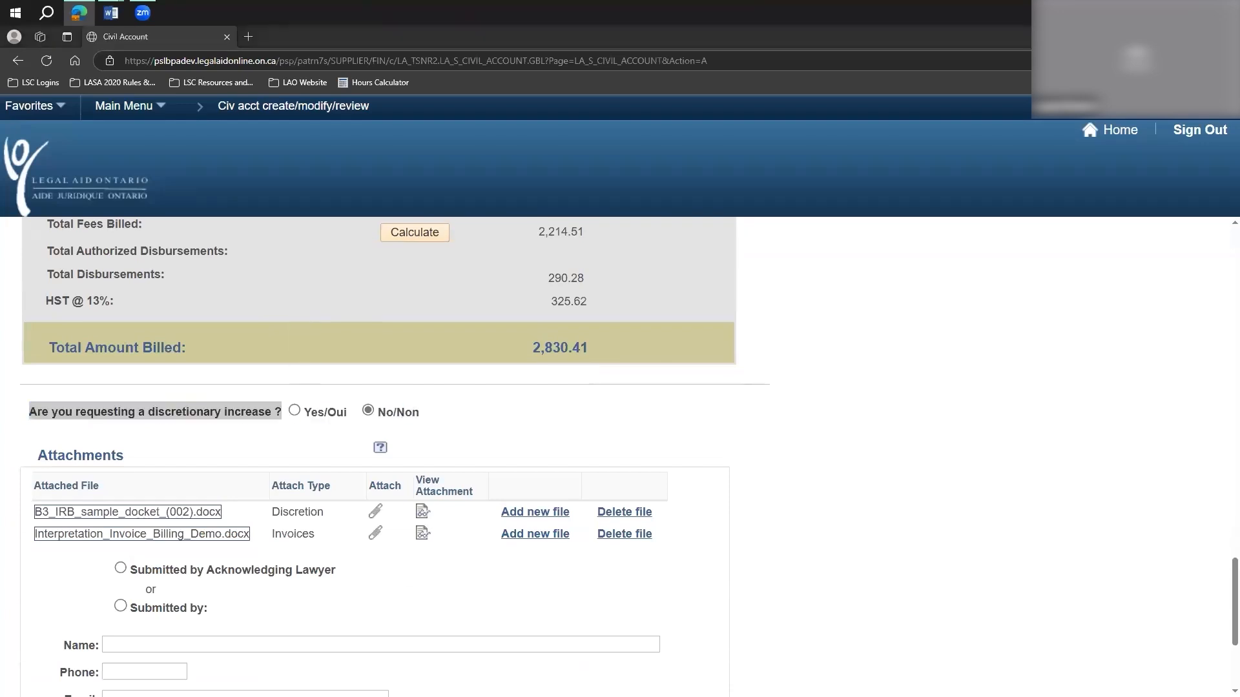
pyautogui.click(524, 416)
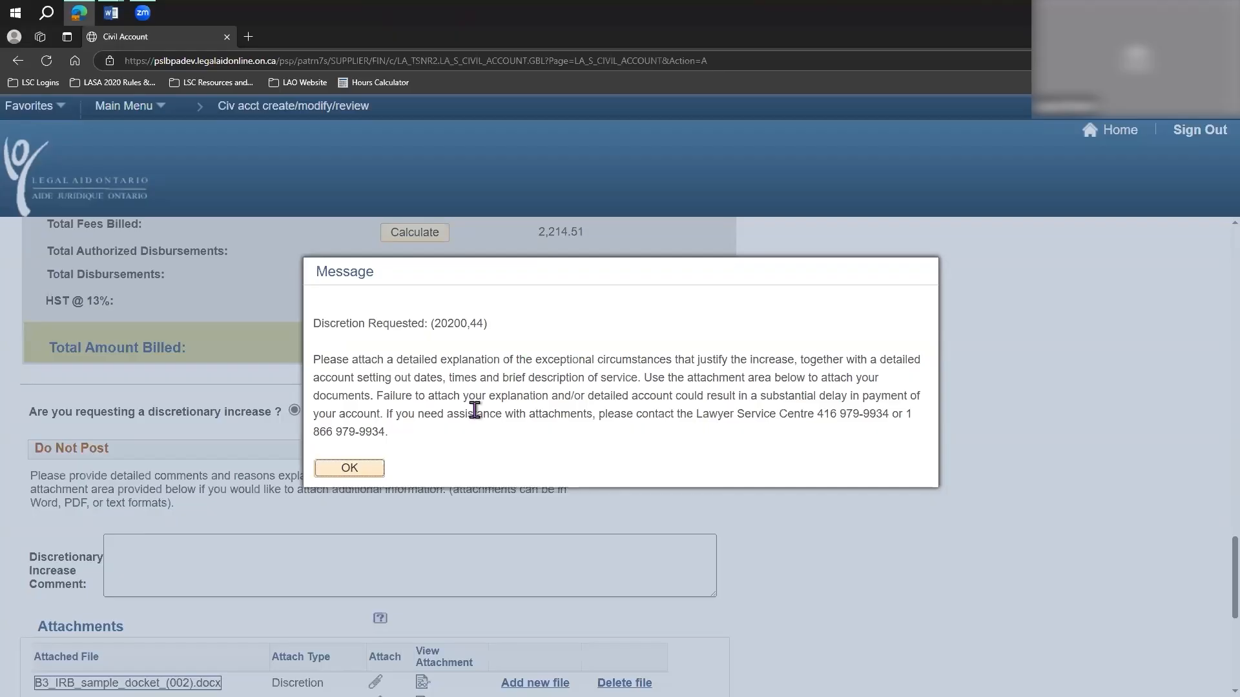
pyautogui.click(350, 467)
pyautogui.click(166, 558)
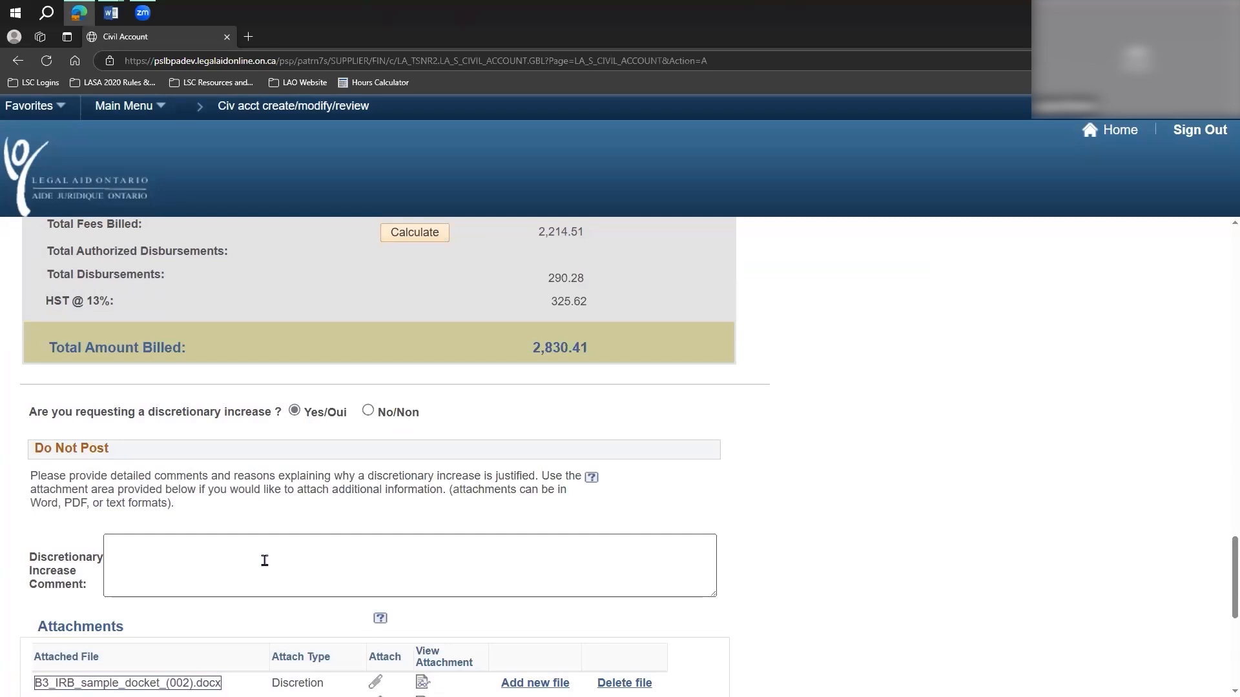
pyautogui.write('please see attached')
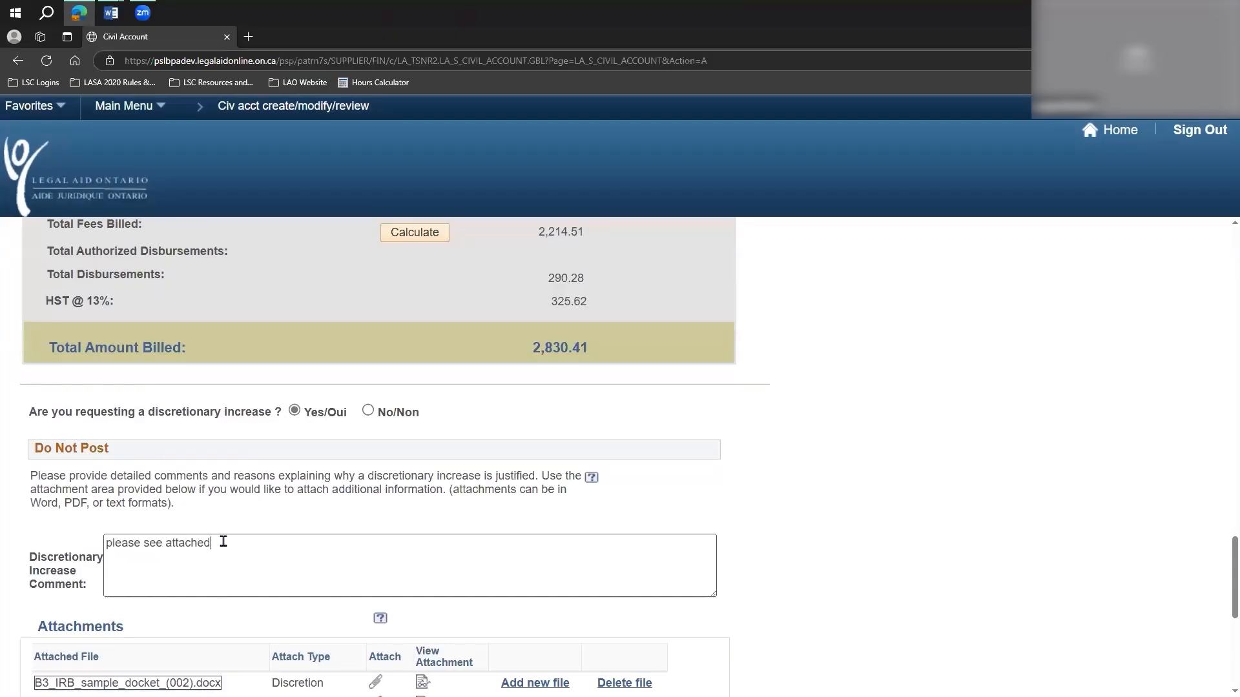
# Clear the discretionary increase comment and set the discretionary increase request back to No/Non.
pyautogui.moveTo(98, 548); pyautogui.dragTo(241, 554)
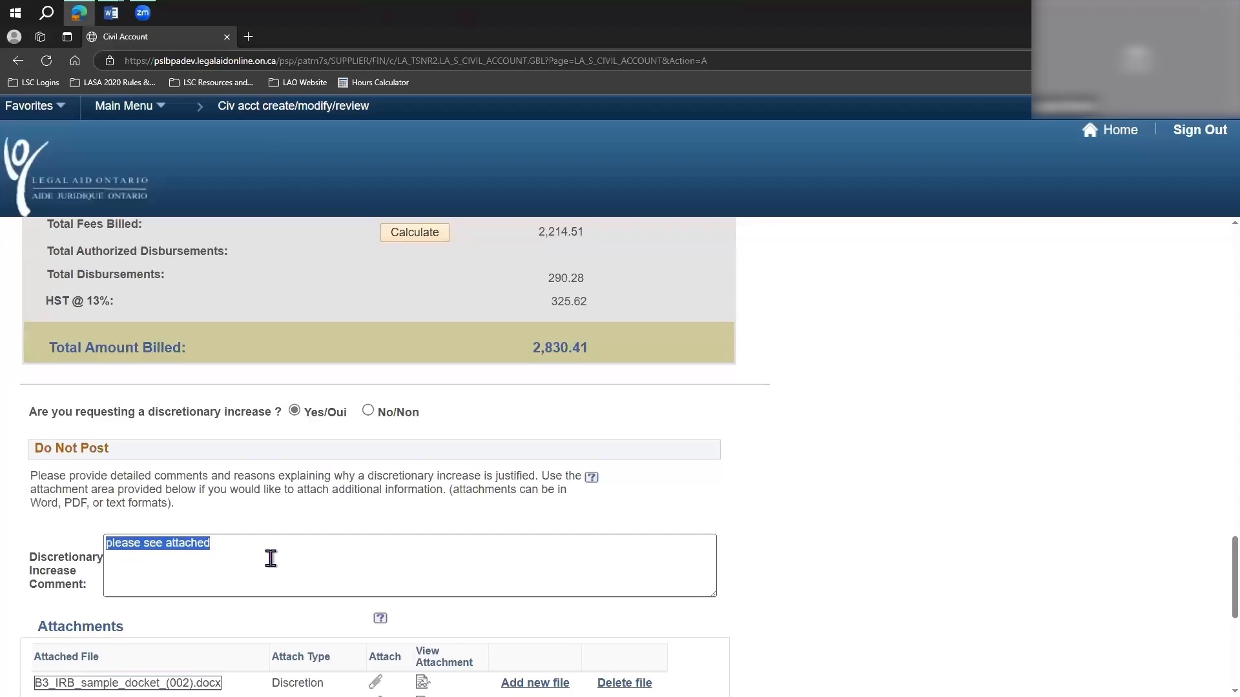
pyautogui.press('BackSpace')
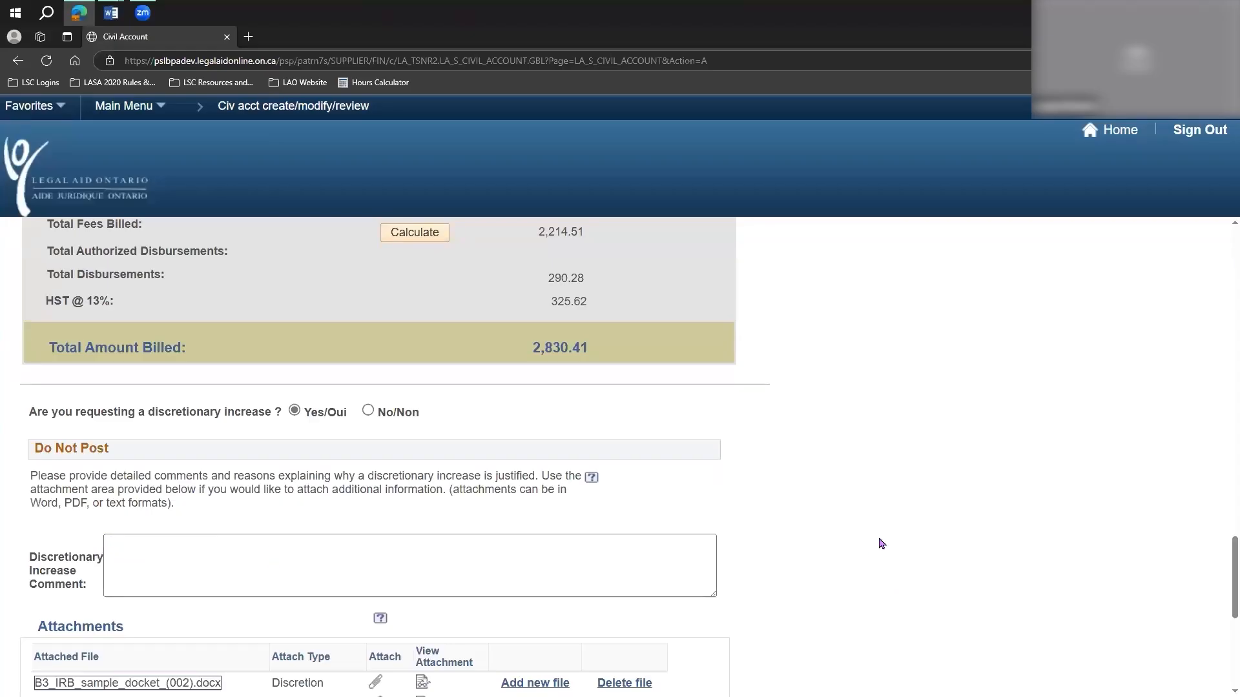
pyautogui.scroll(-1, 882, 544)
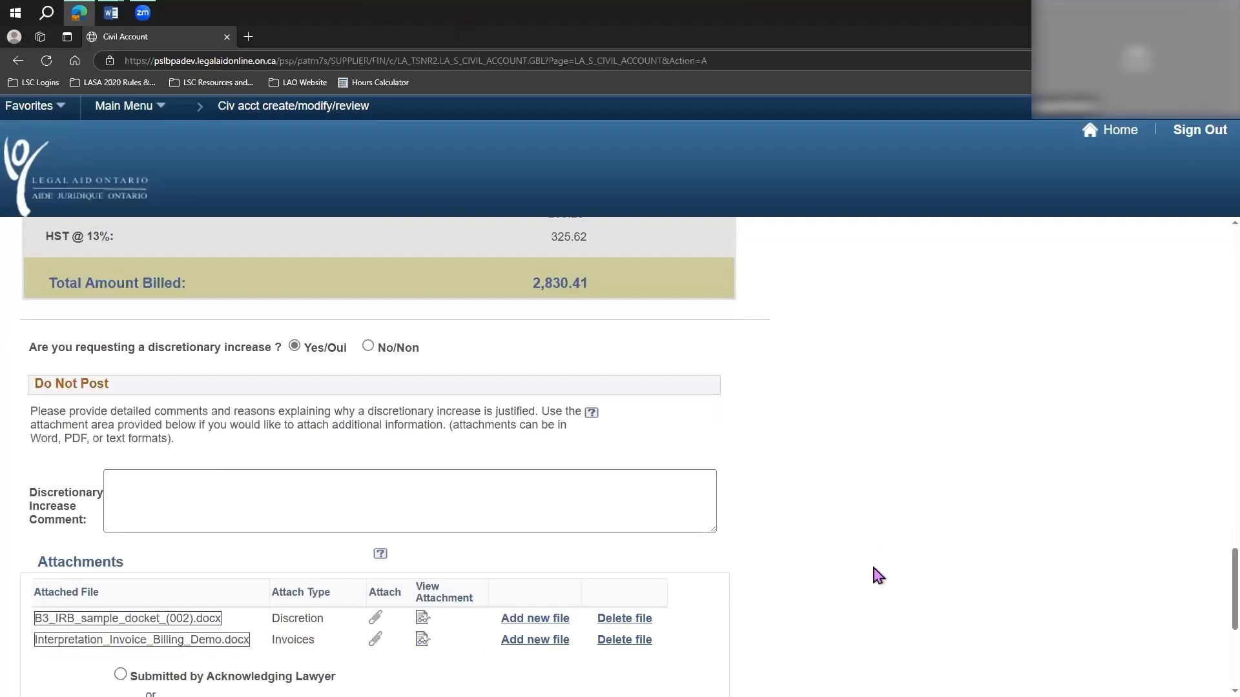
pyautogui.click(368, 346)
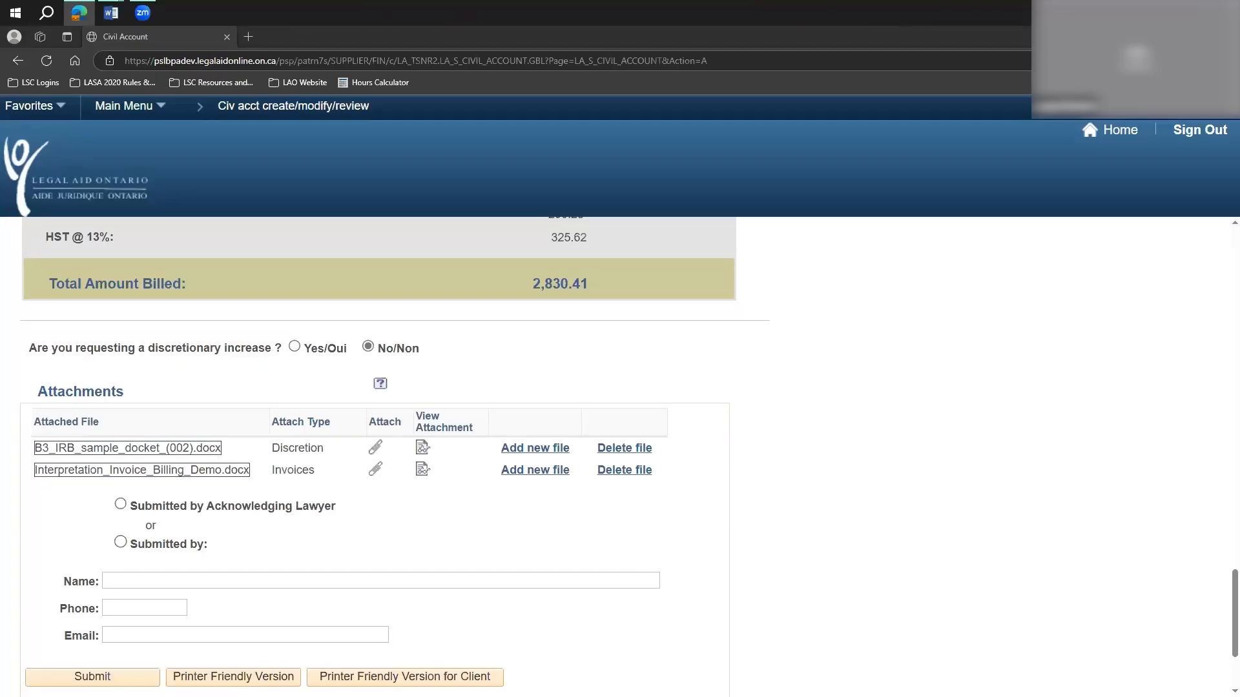
# Delete the attached files B3_IRB_sample_docket_(002).docx and Interpretation_Invoice_Billing_Demo.docx from the account.
pyautogui.click(623, 450)
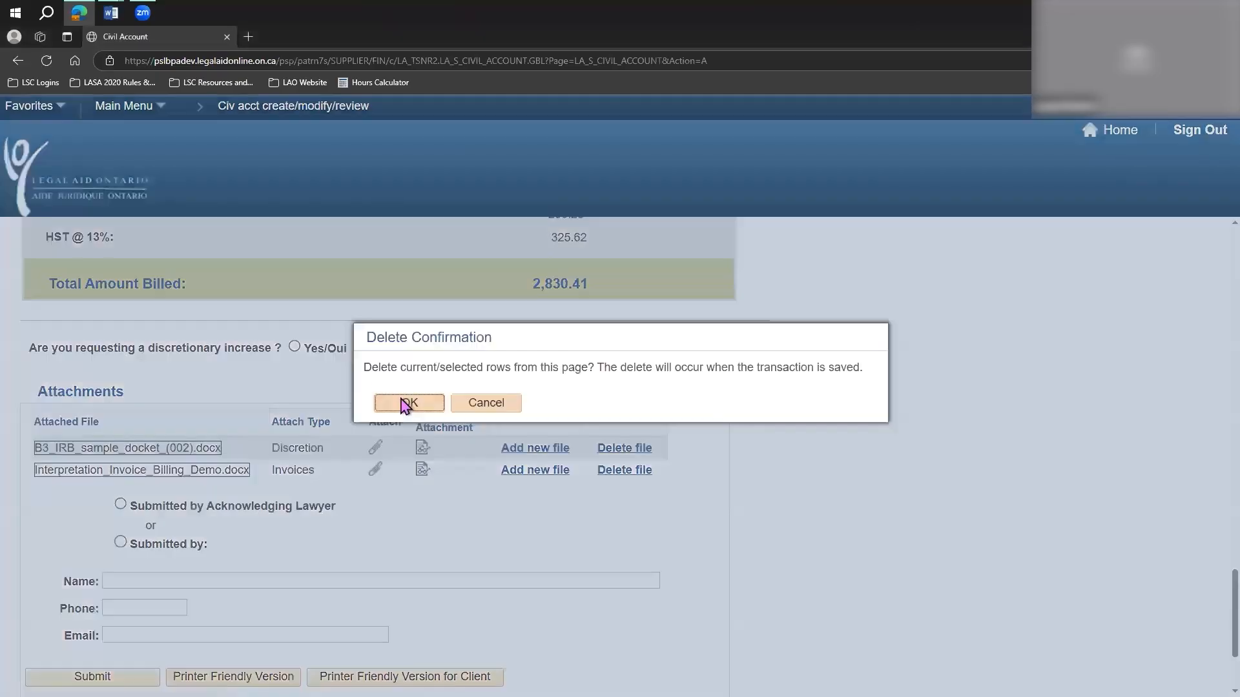
pyautogui.click(405, 404)
pyautogui.click(622, 450)
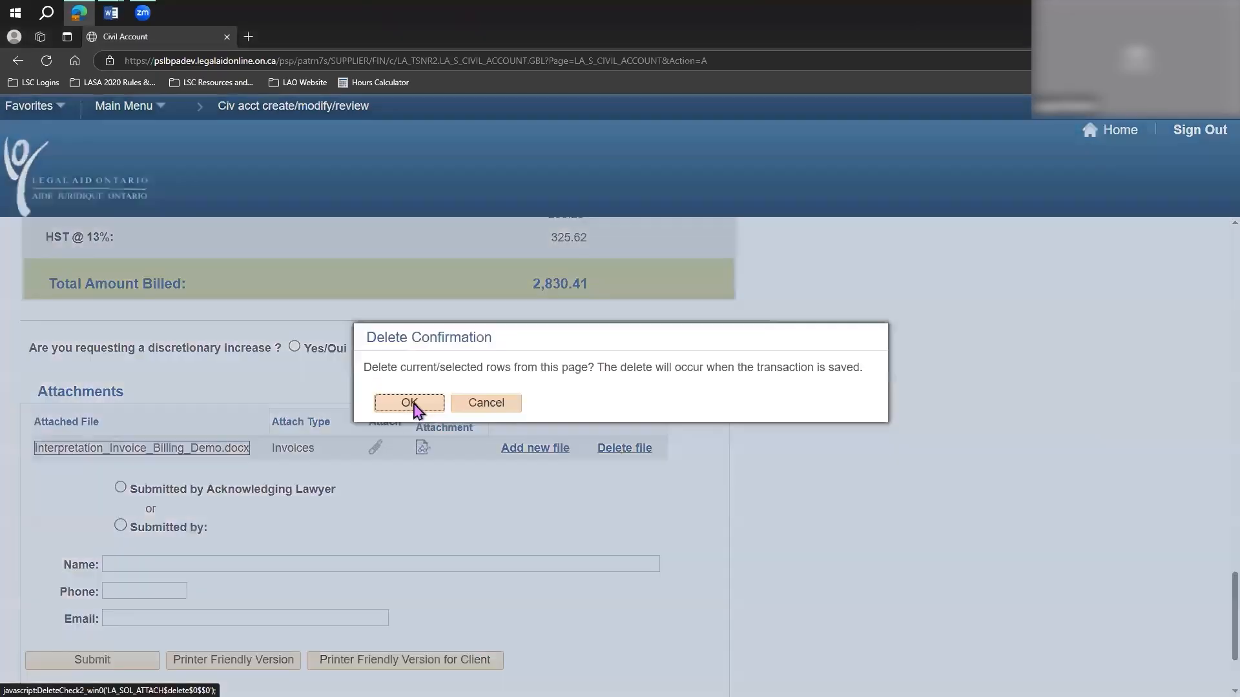
pyautogui.click(411, 405)
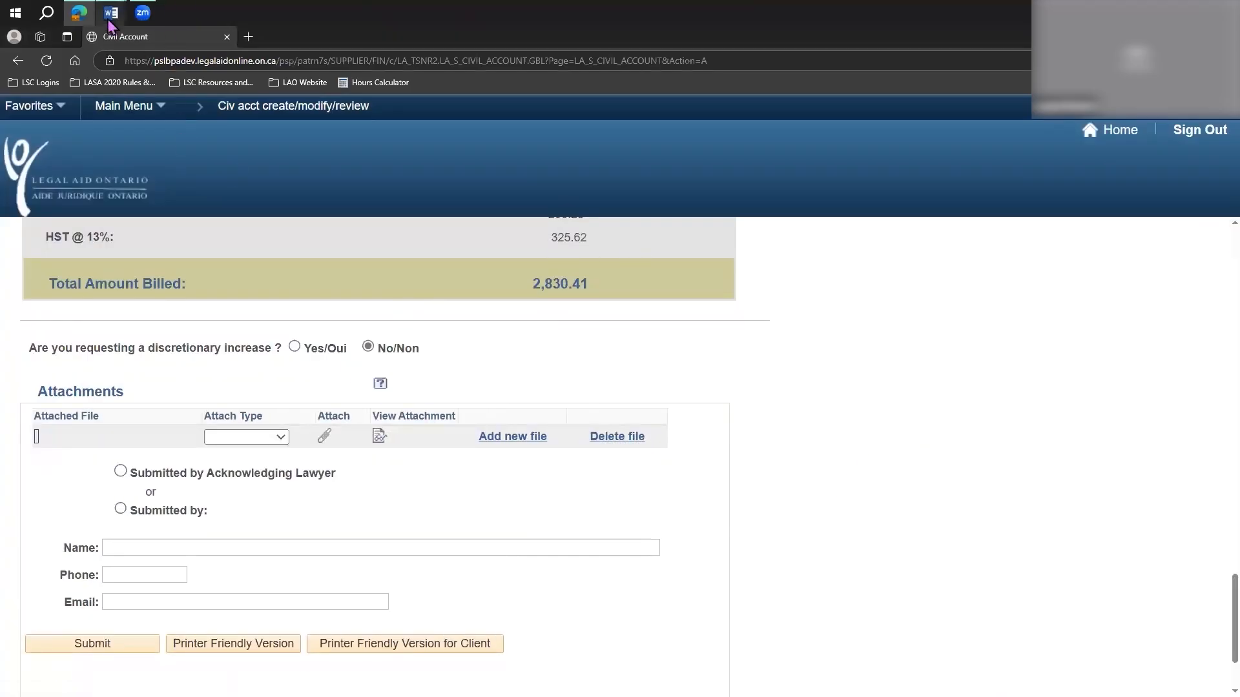
# Close the open Word documents, including the B3 IRB sample docket, so the source files can be attached.
pyautogui.moveTo(111, 13)
pyautogui.click(189, 36)
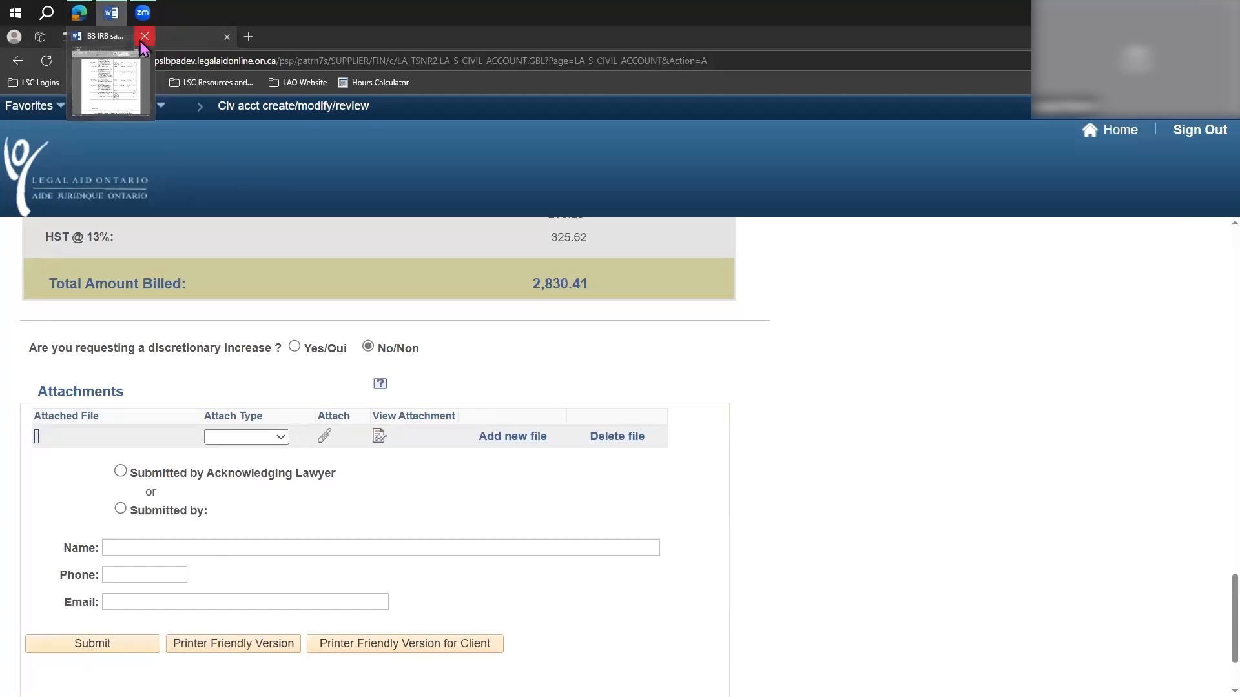
pyautogui.click(147, 37)
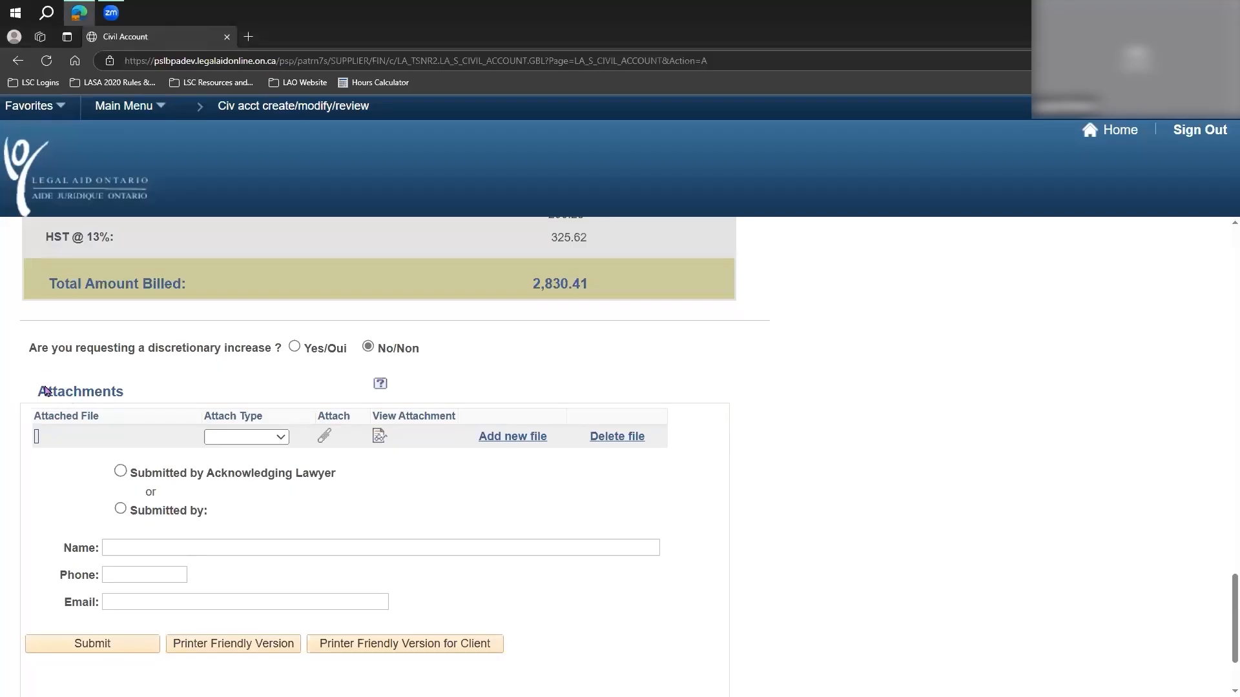
# Set the empty attachment's type to Dockets and upload B3 IRB sample docket (002).docx to it.
pyautogui.moveTo(38, 391); pyautogui.dragTo(126, 395)
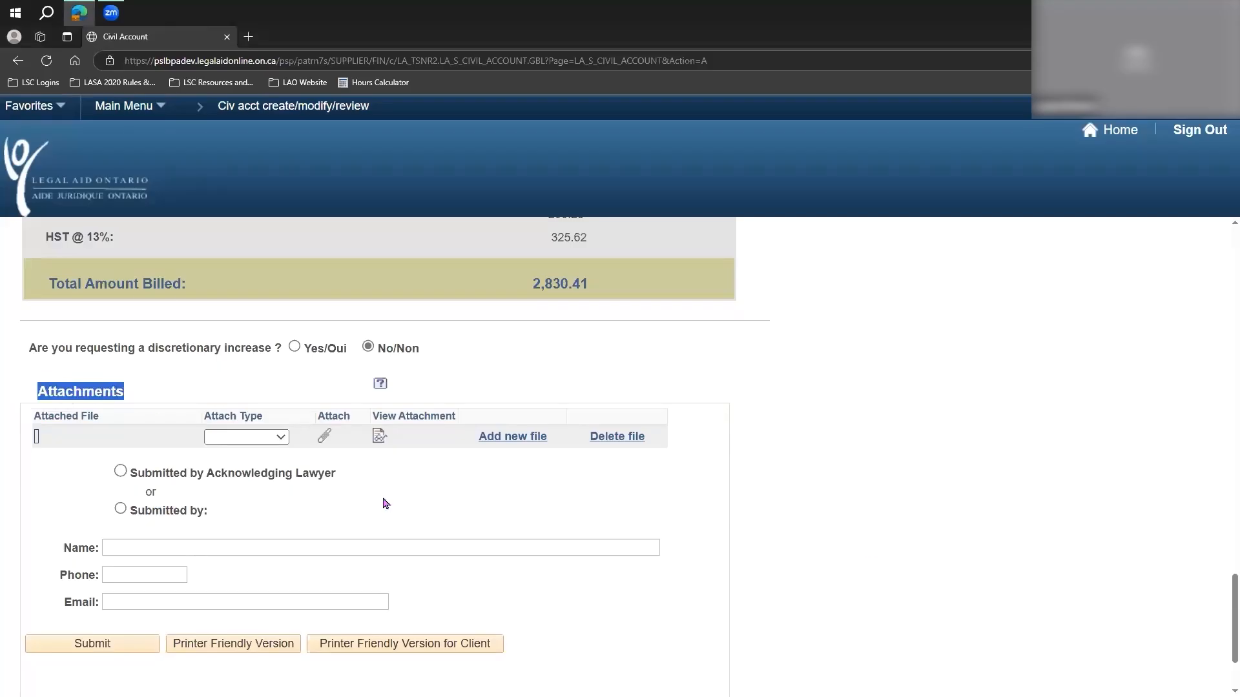
pyautogui.click(821, 495)
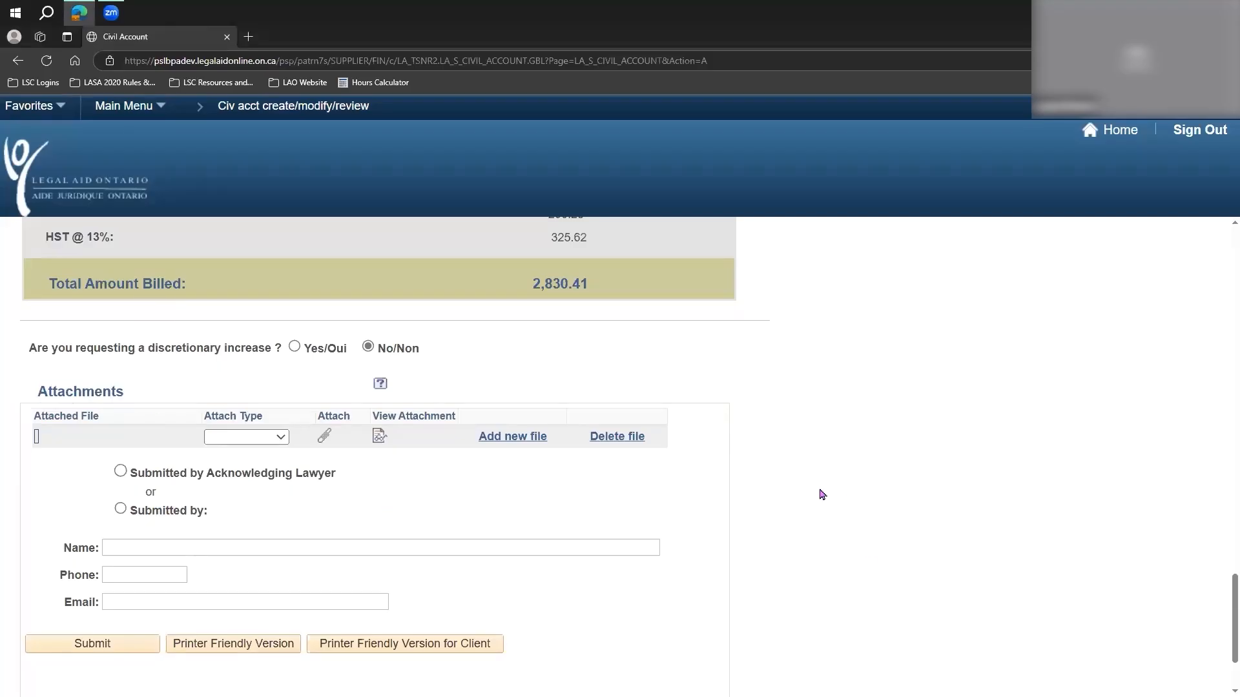
pyautogui.click(276, 439)
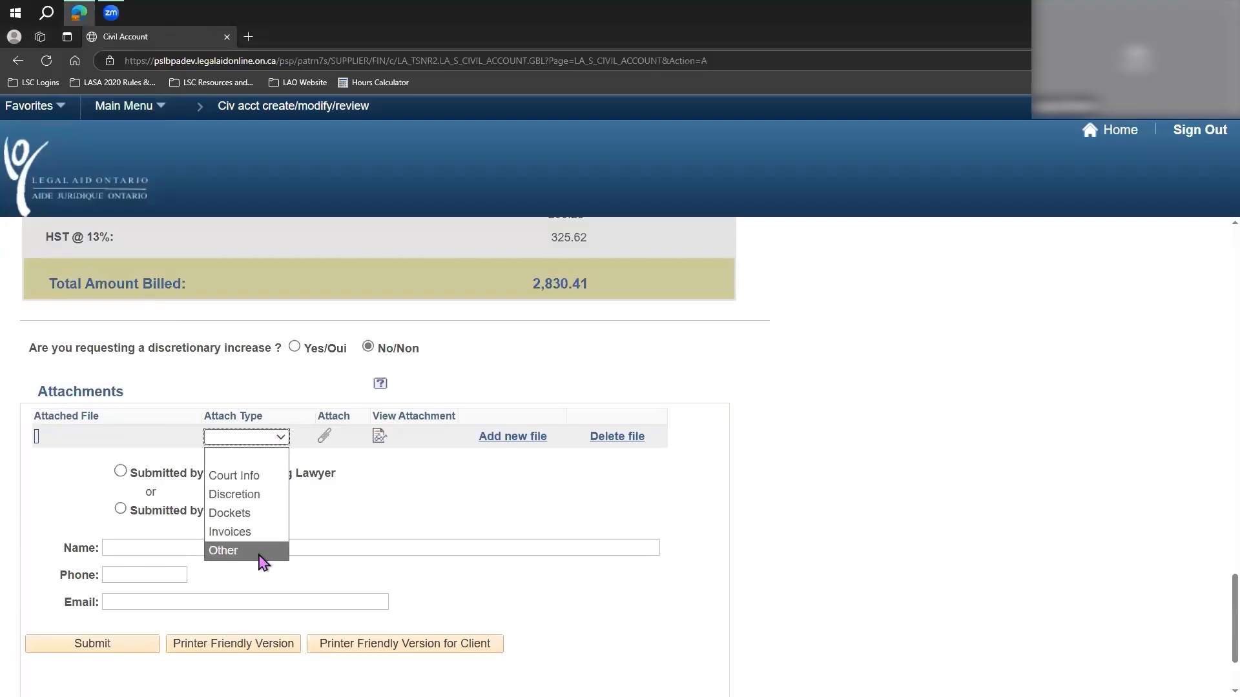
pyautogui.click(271, 522)
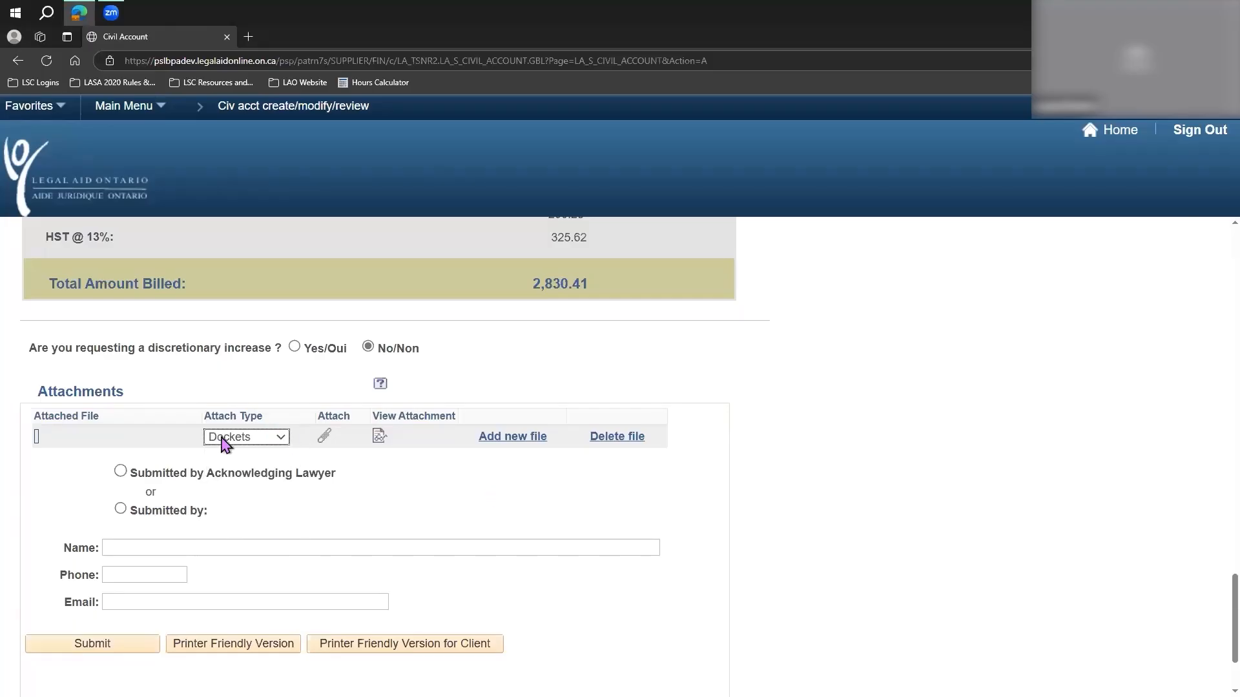
pyautogui.click(323, 437)
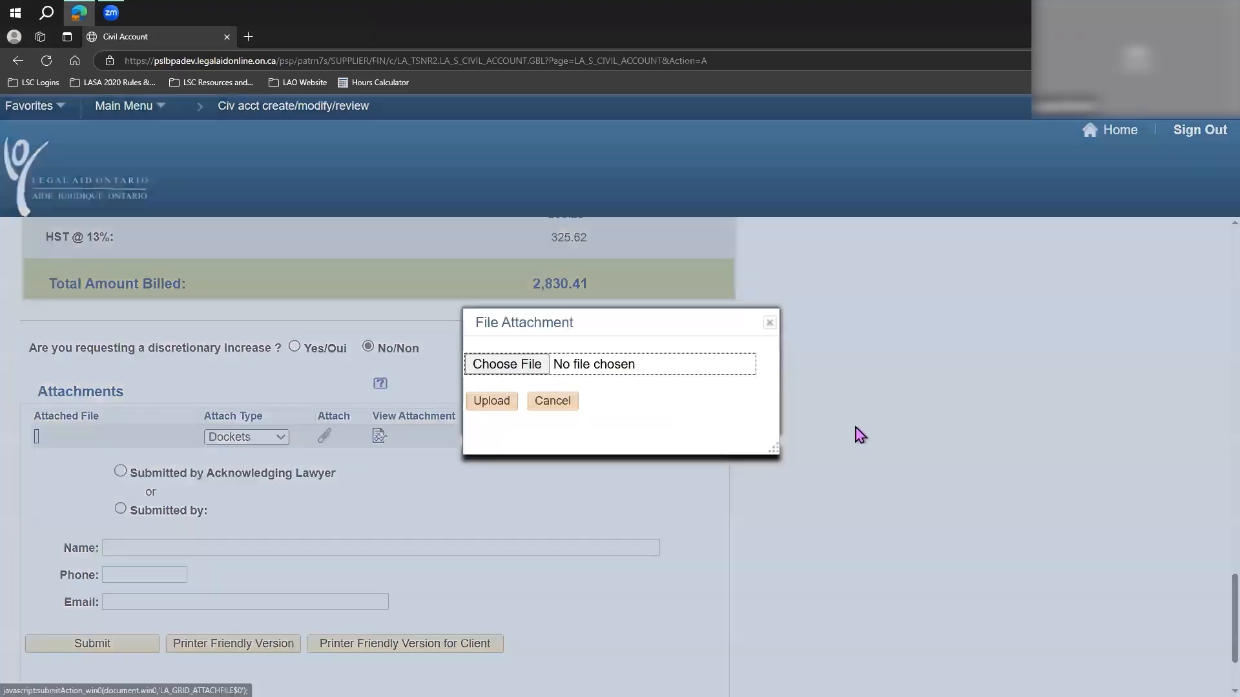
pyautogui.click(526, 365)
pyautogui.click(213, 116)
pyautogui.click(510, 352)
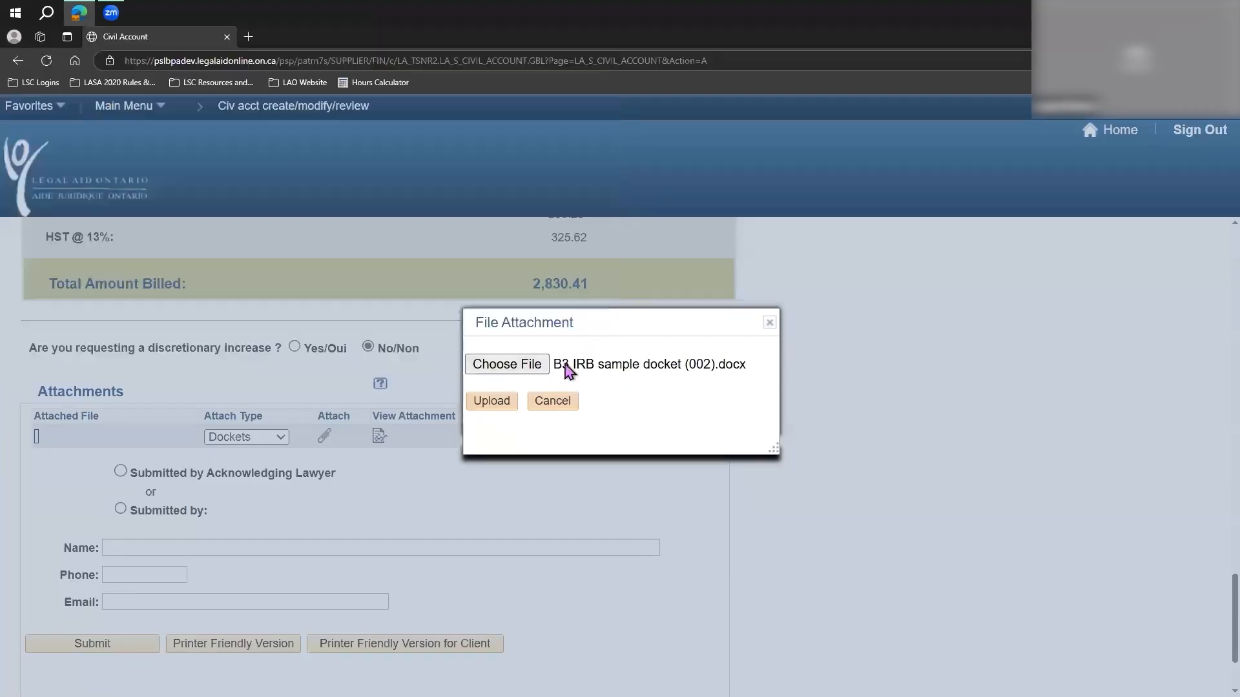
pyautogui.click(491, 402)
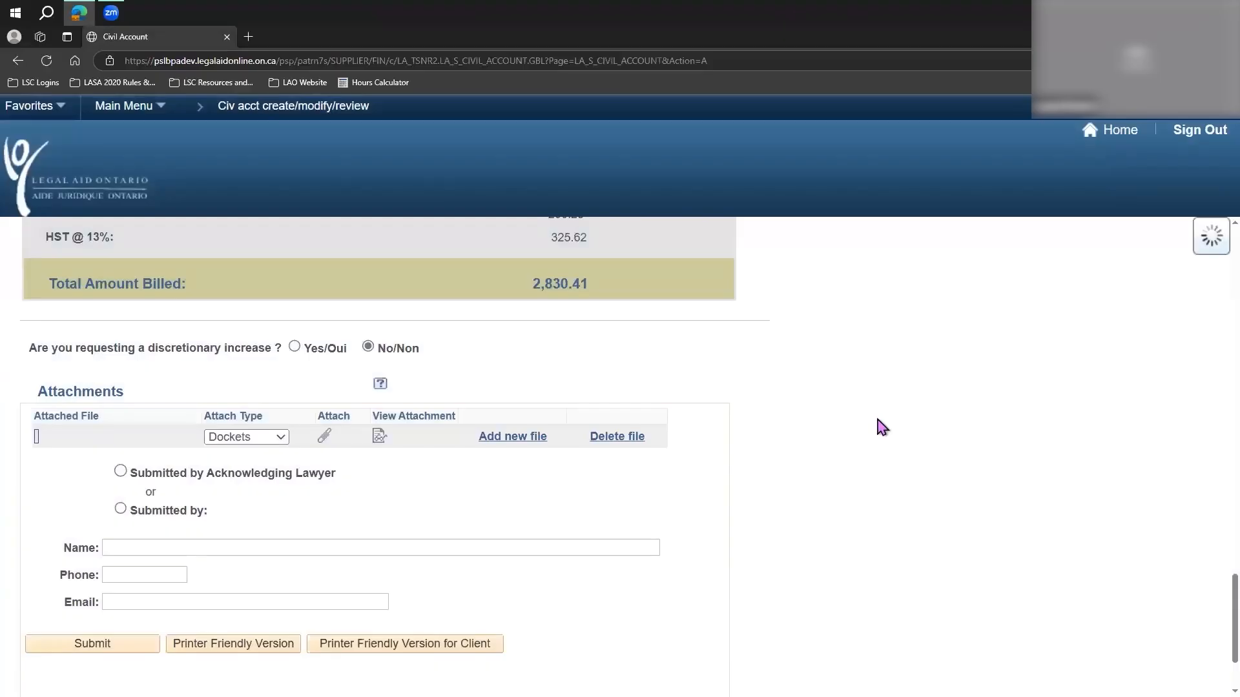
# Add a second attachment of type Invoices and upload the Interpretation Invoice Billing Demo document to it.
pyautogui.scroll(-2, 881, 426)
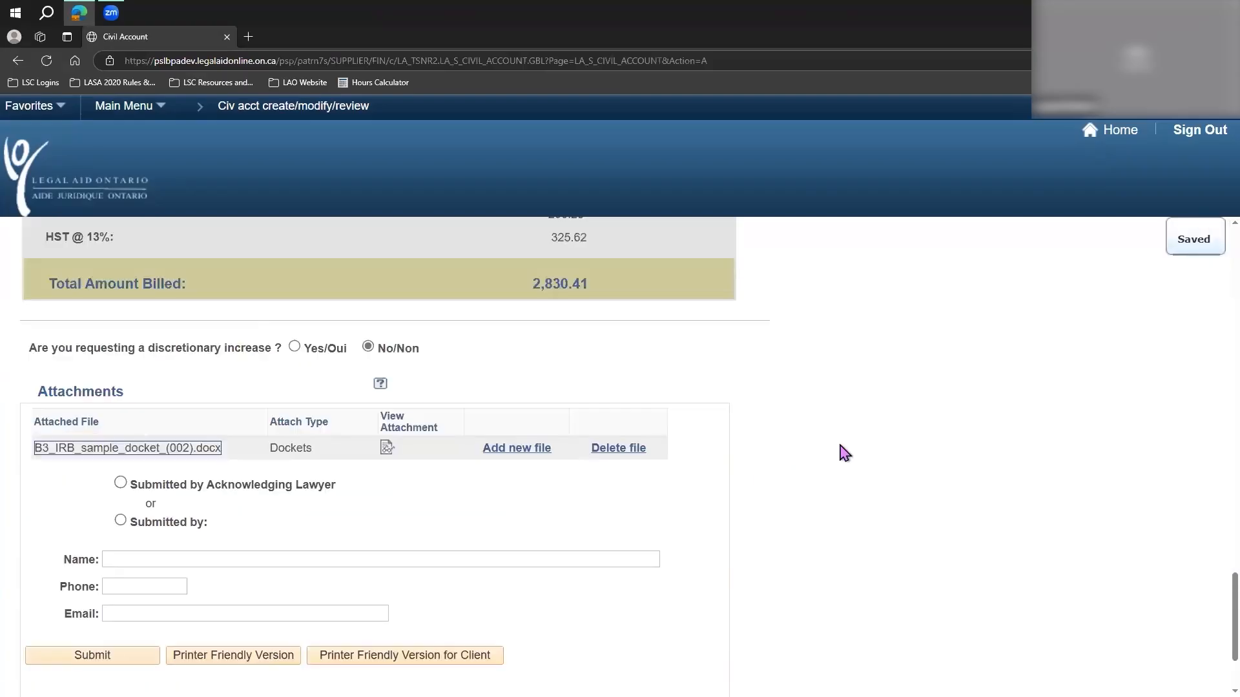
pyautogui.scroll(-2, 838, 439)
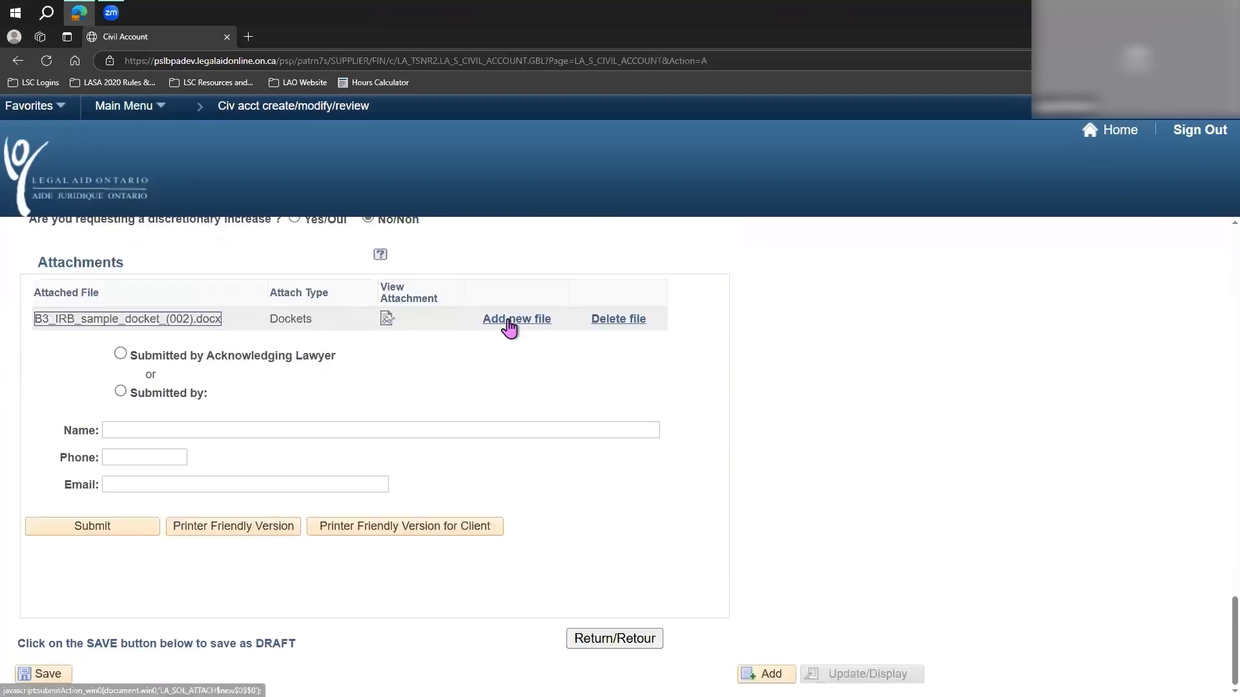
pyautogui.click(510, 327)
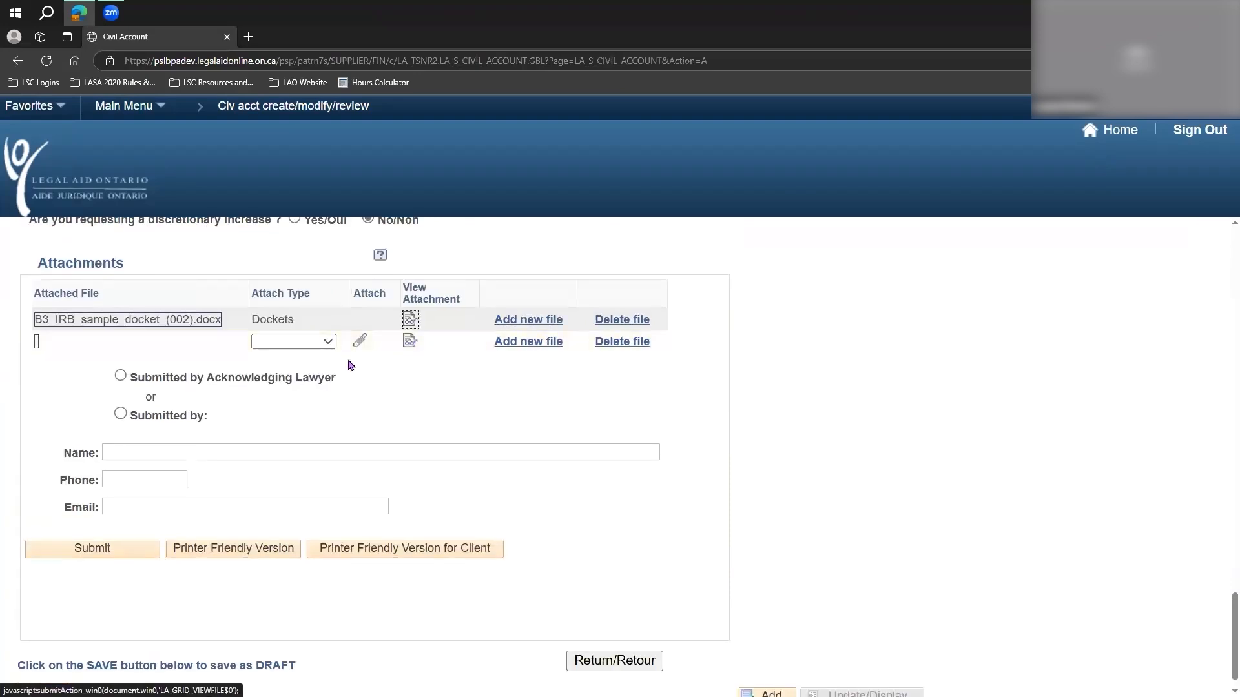
pyautogui.click(326, 341)
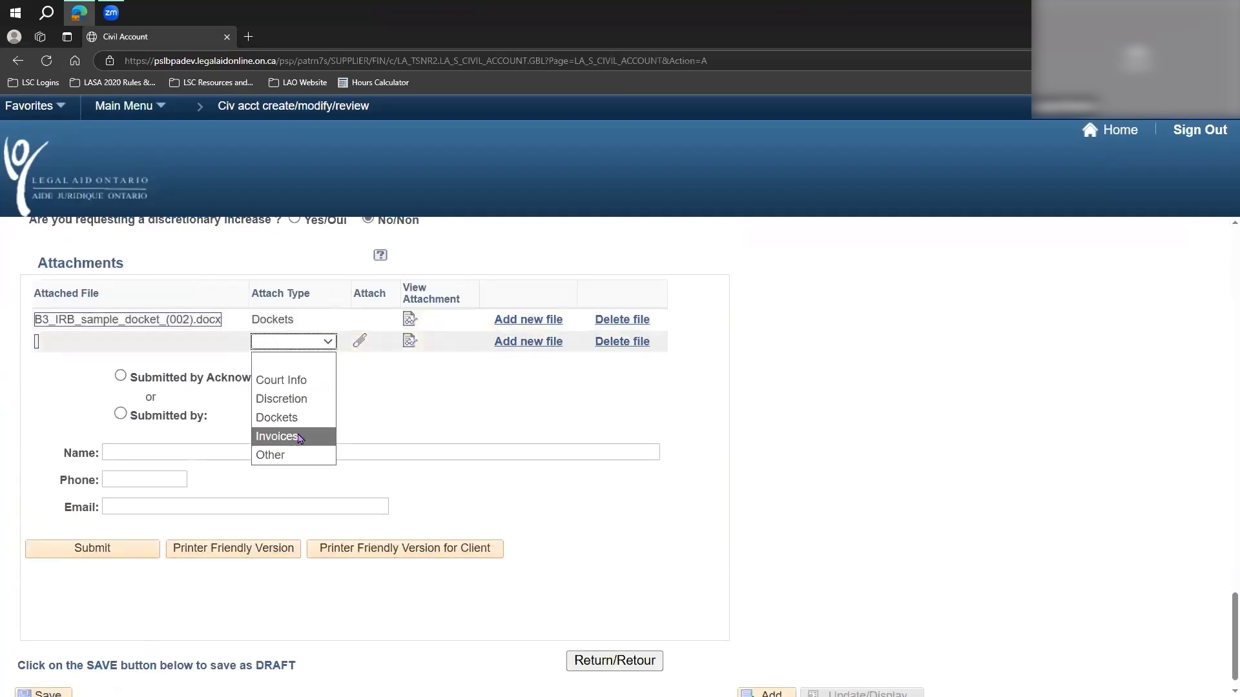
pyautogui.press('Return')
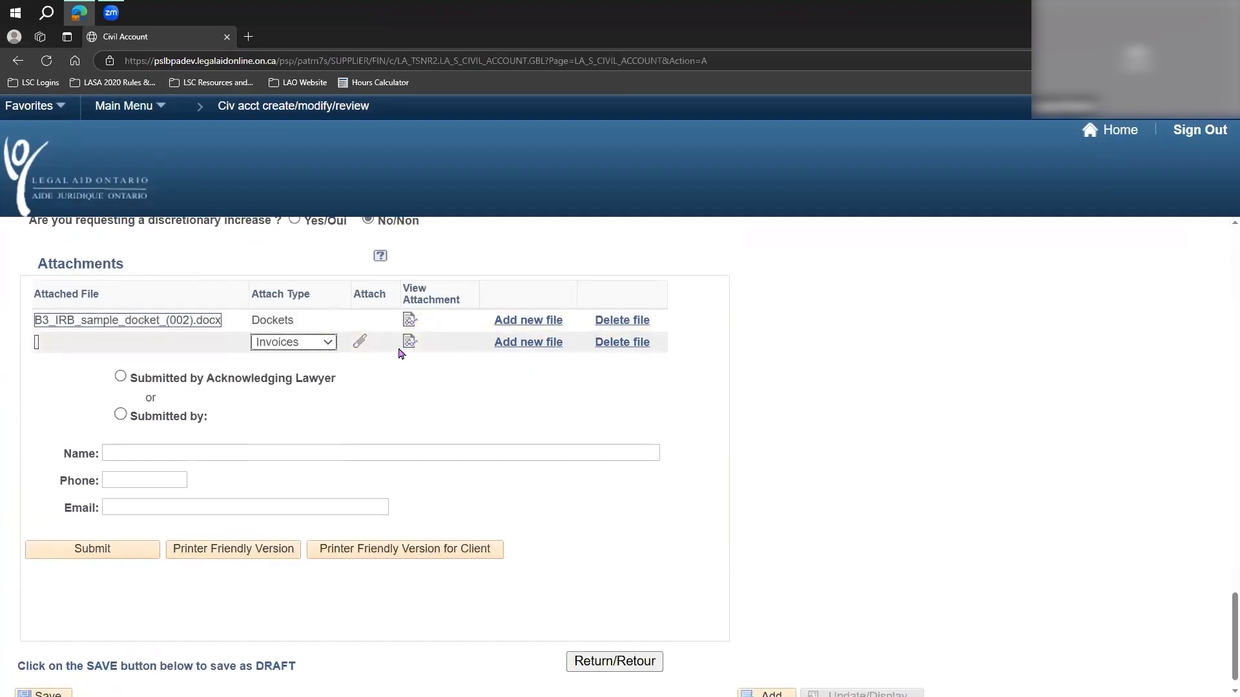
pyautogui.click(361, 345)
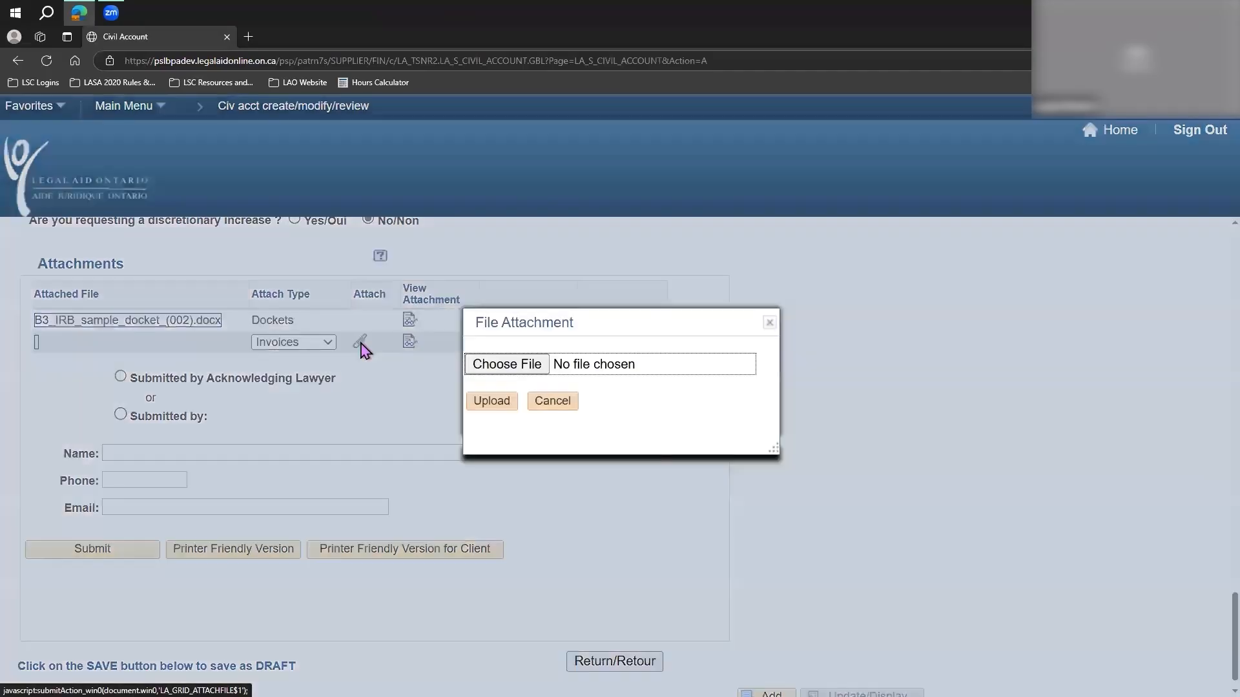
pyautogui.click(491, 365)
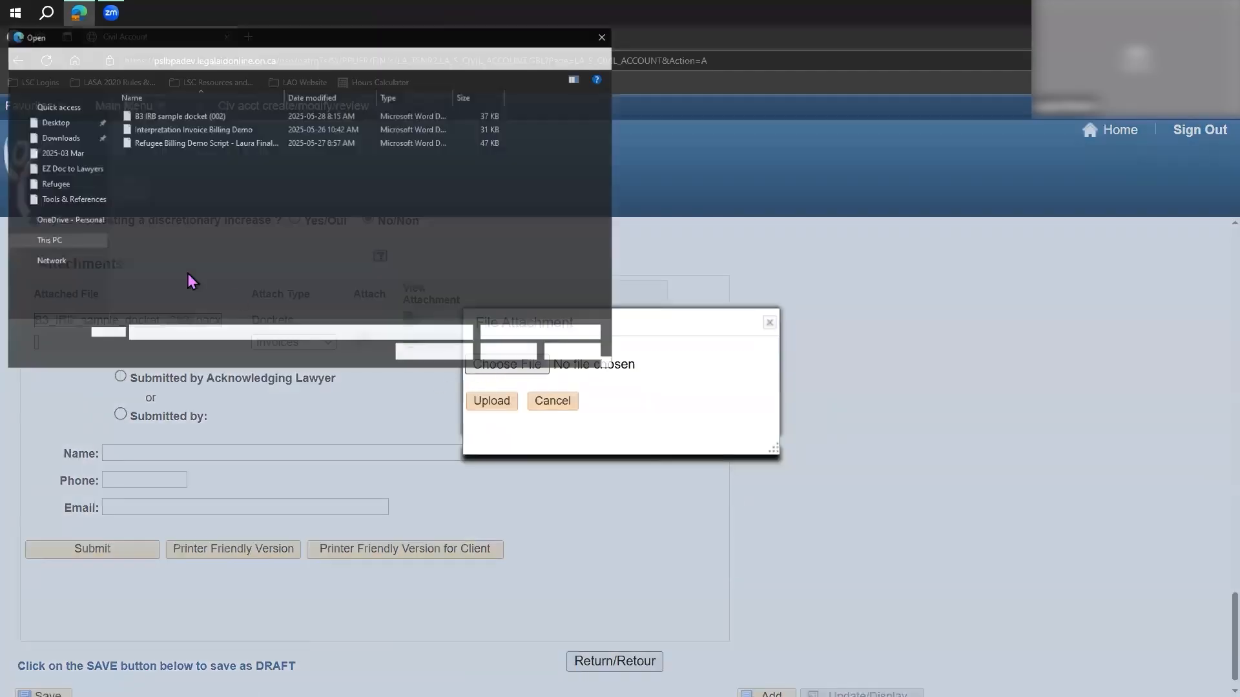
pyautogui.doubleClick(171, 129)
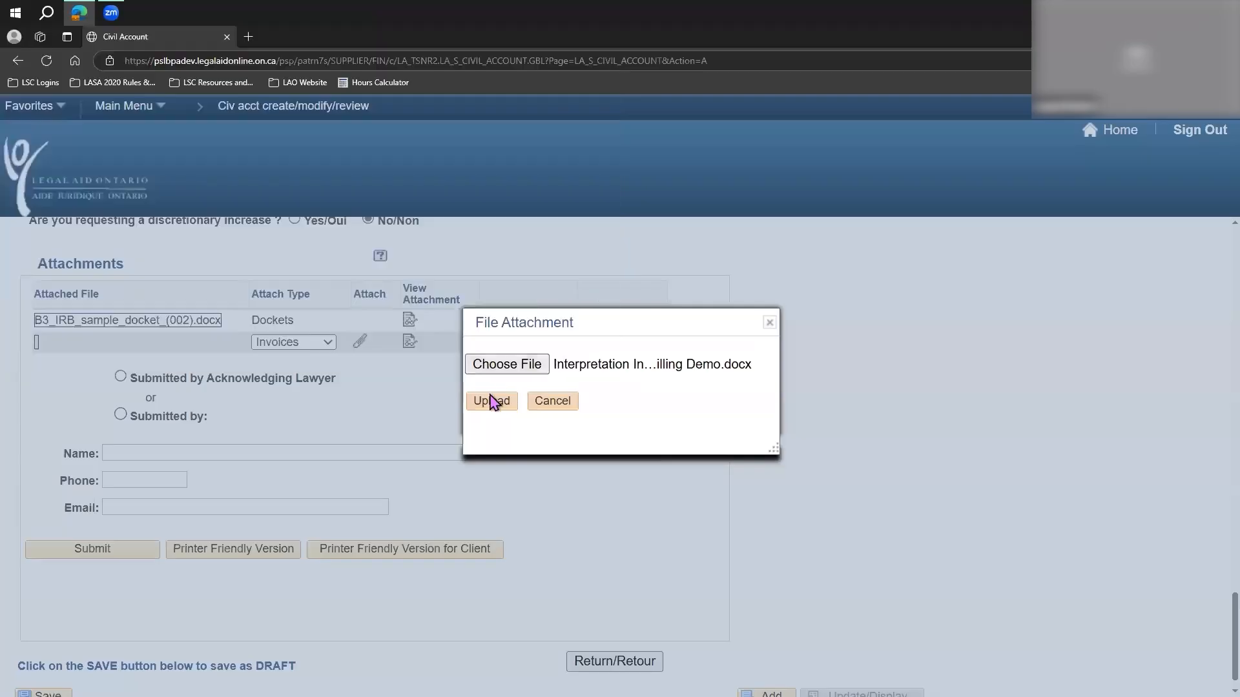
pyautogui.click(491, 401)
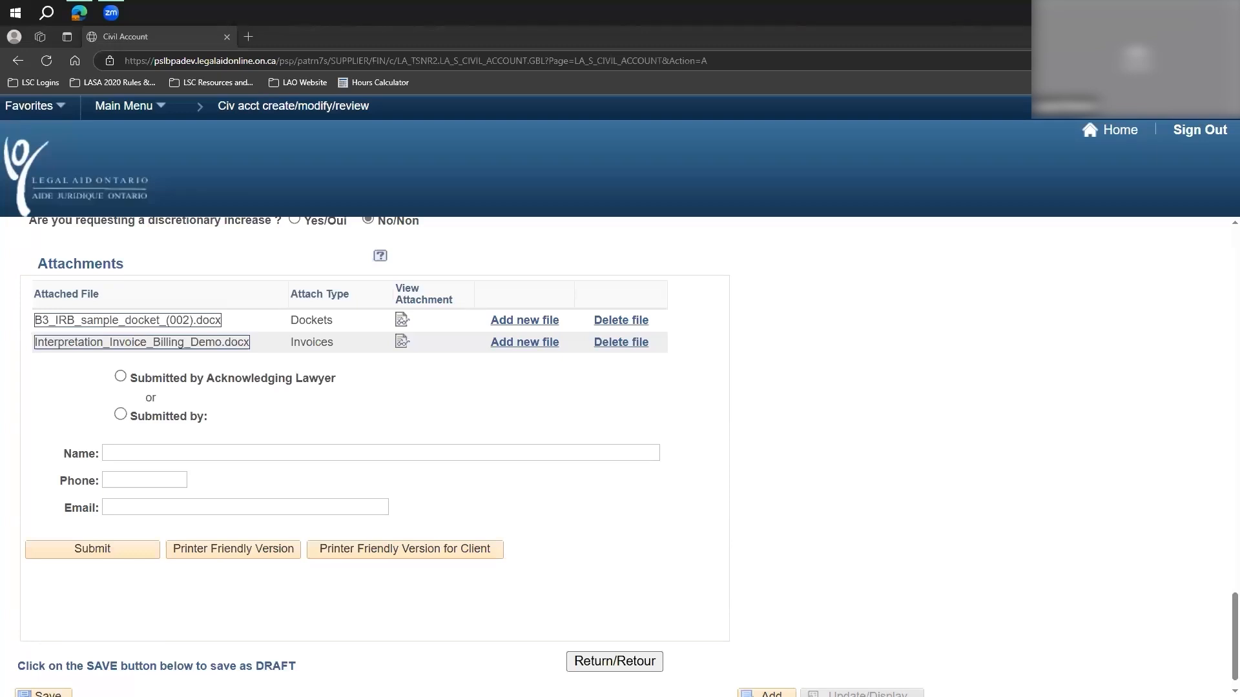
# Mark the account as Submitted by Acknowledging Lawyer.
pyautogui.click(120, 376)
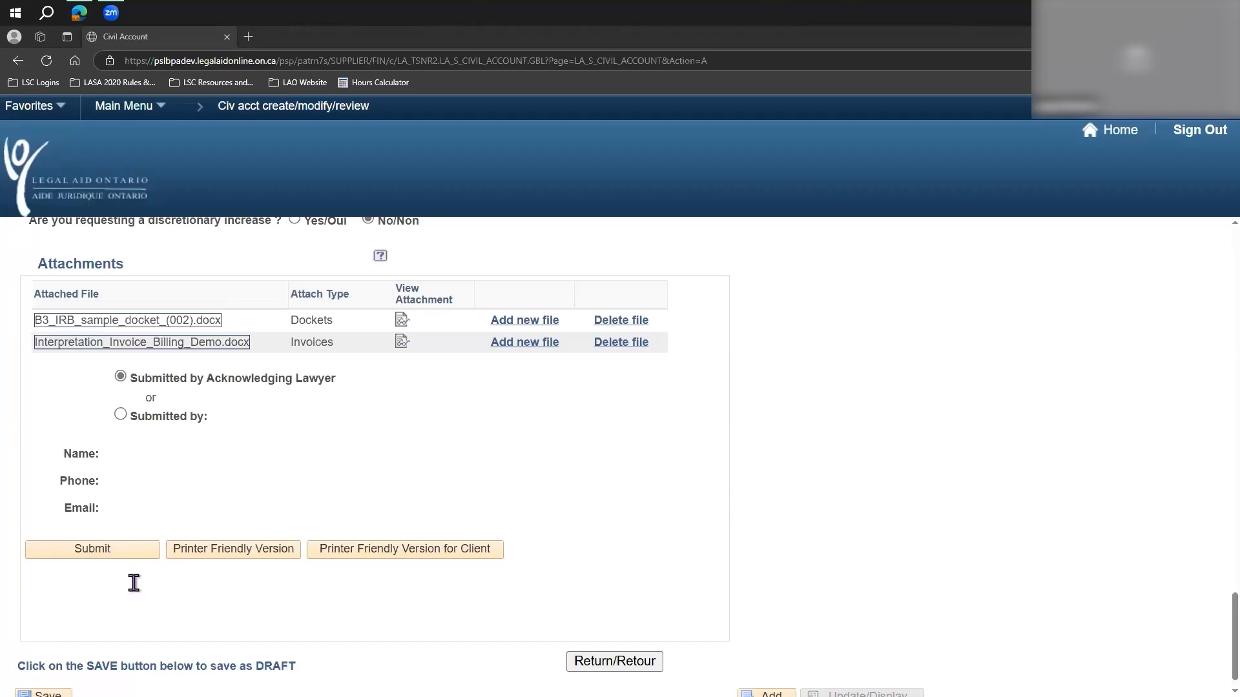
pyautogui.scroll(-1, 738, 562)
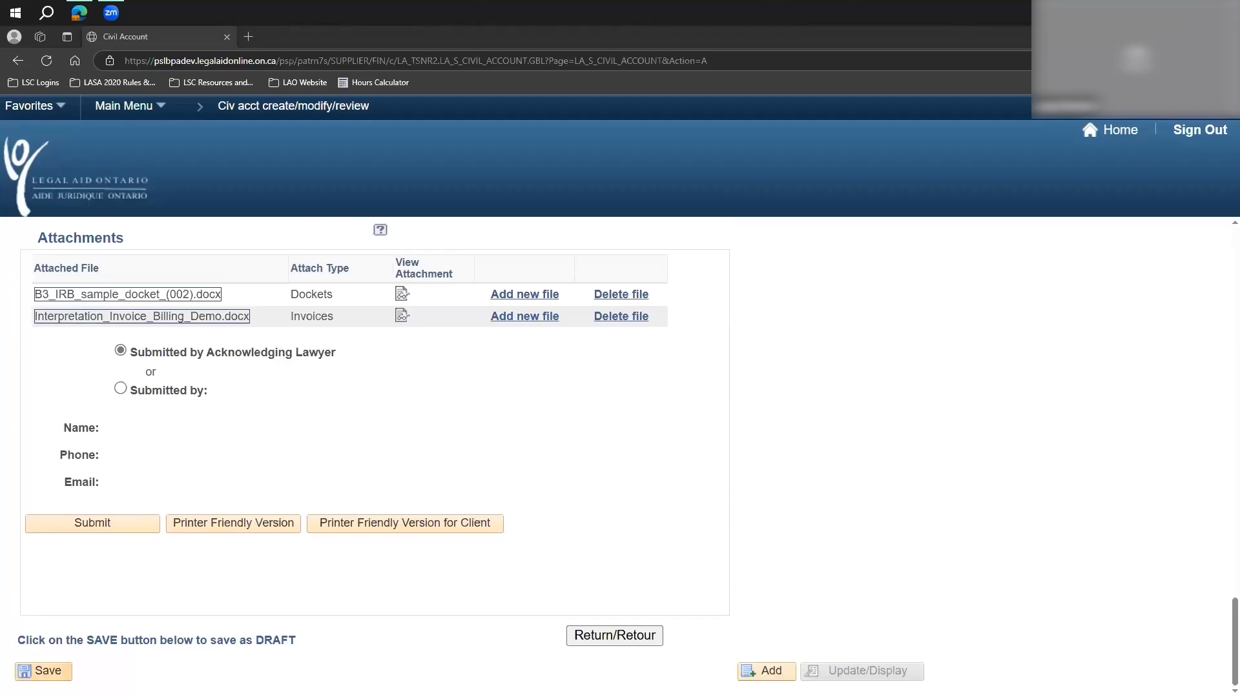